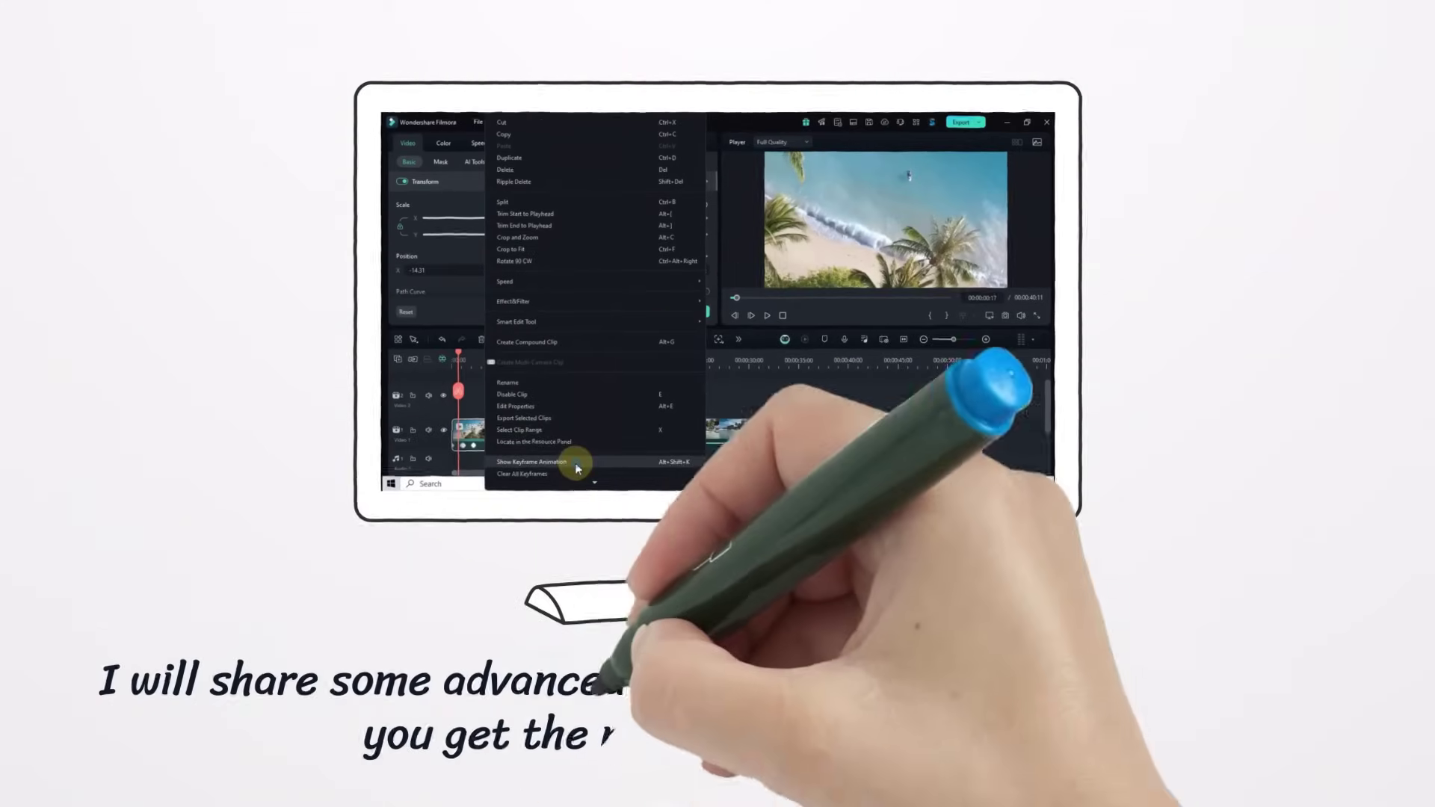
- Show the face clip's keyframe animation settings
click(533, 462)
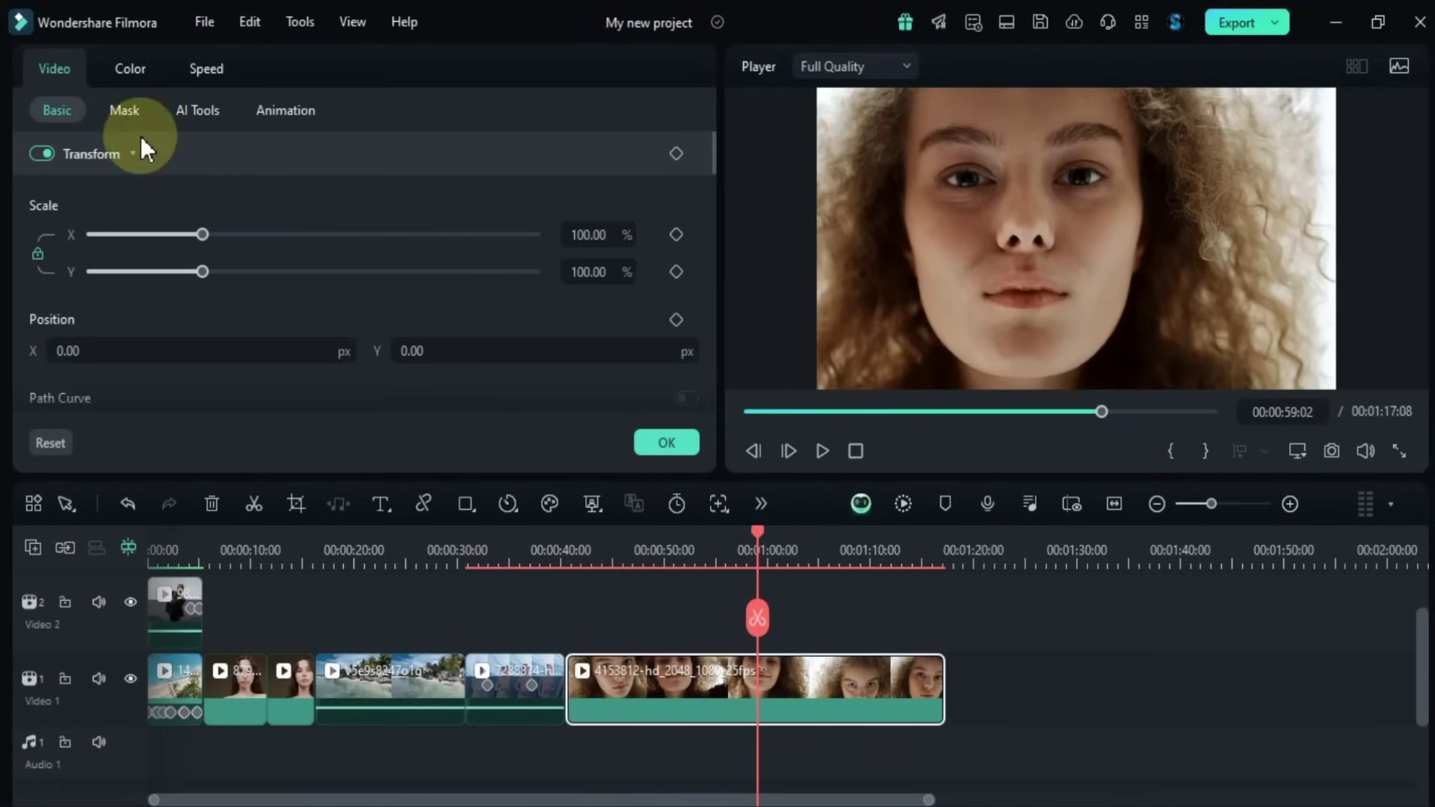
- Bring up the face clip's mask shape presets in the Mask tab
click(124, 112)
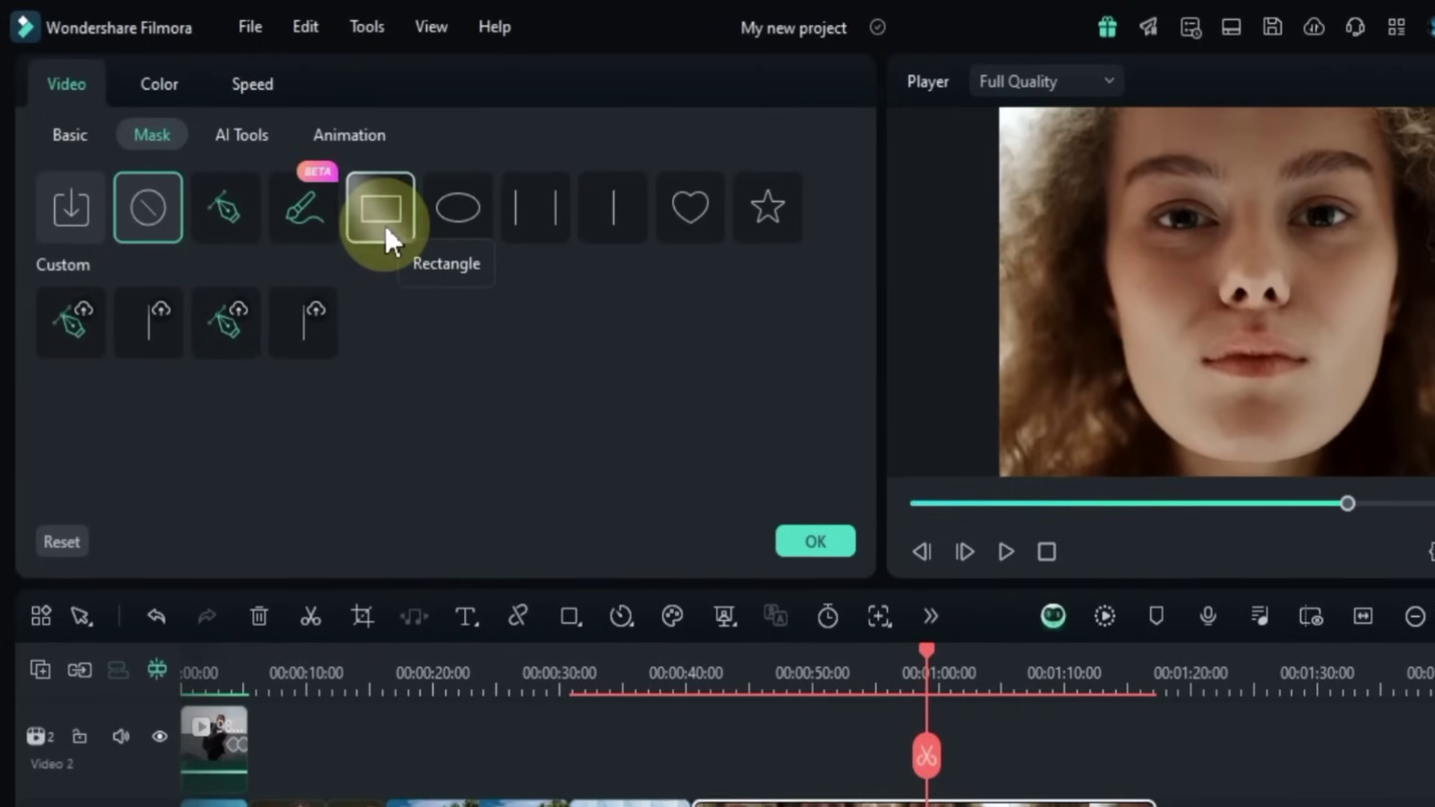
- Apply the rectangle mask and move it up over the eyes
click(381, 223)
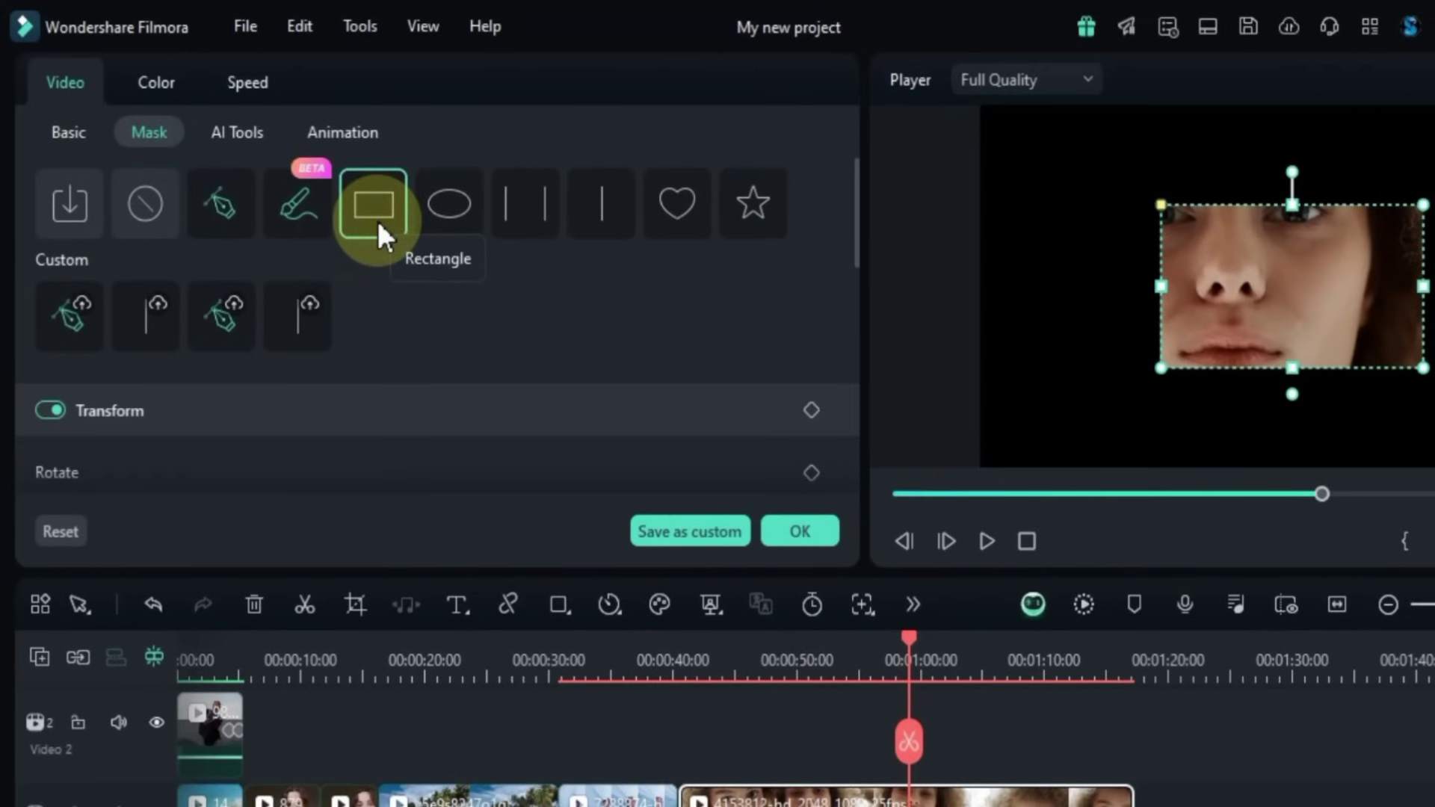
drag(1263, 352, 1297, 261)
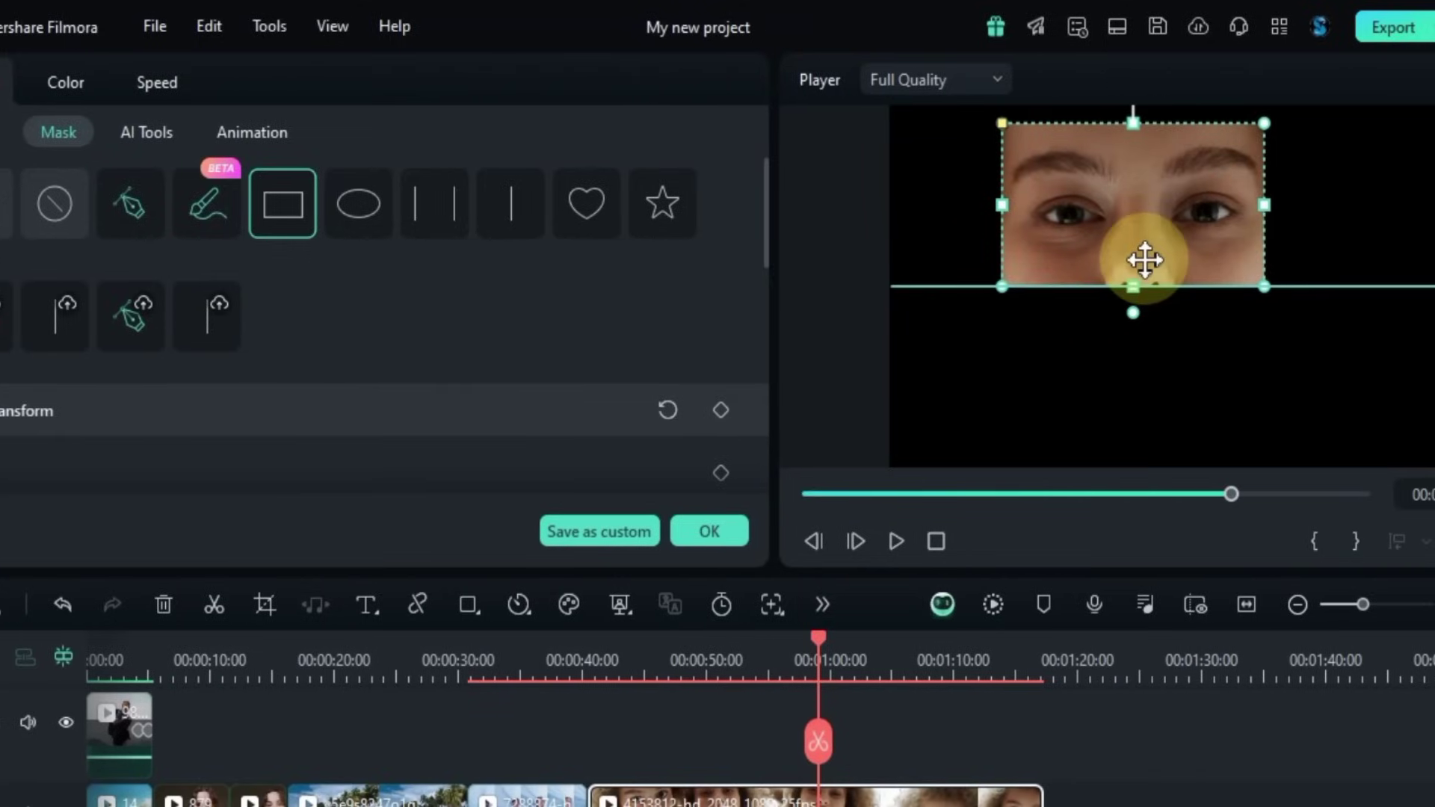
drag(1135, 350, 1156, 292)
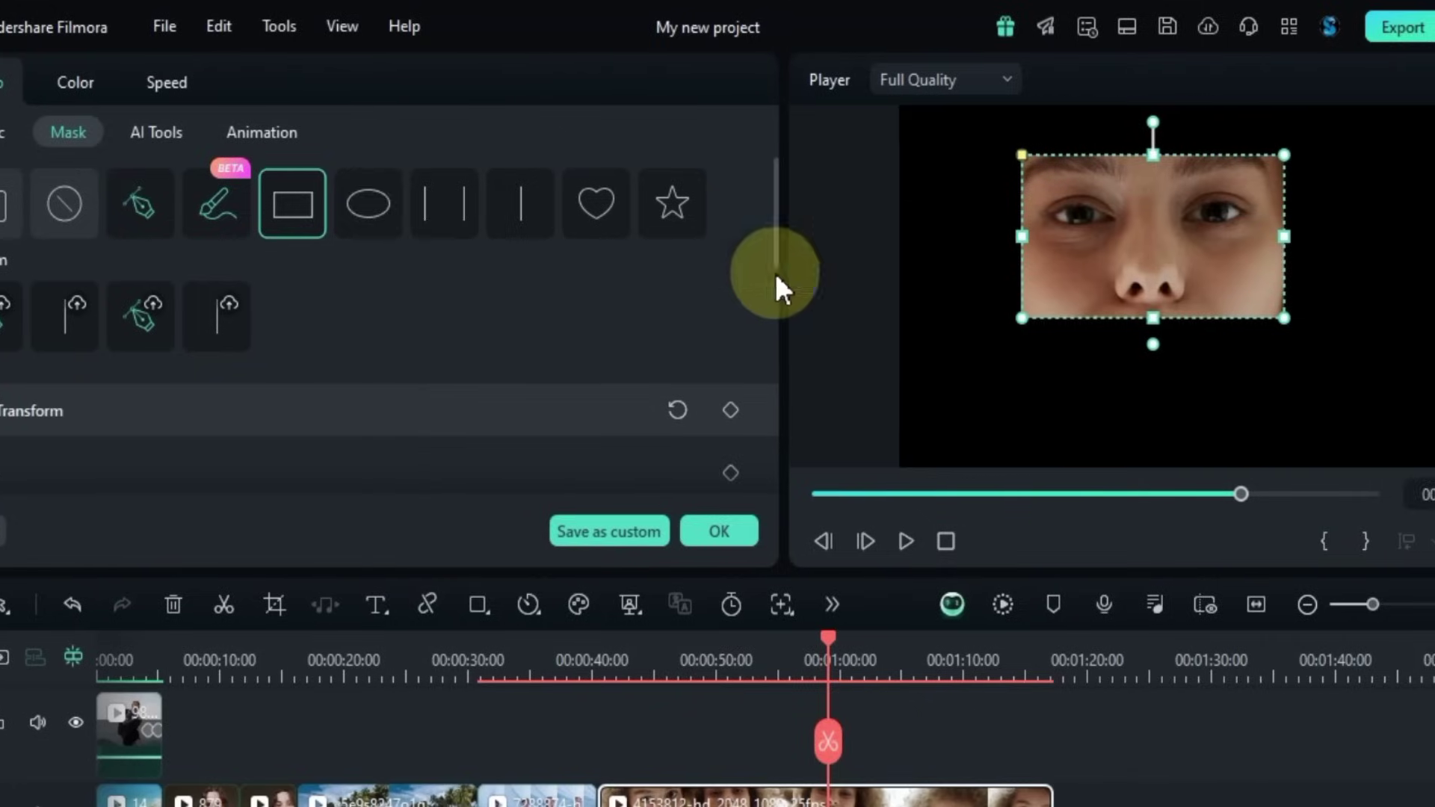
- Resize the mask to 84% scale, 6% width and 8% height, recentred on the eyes
scroll(348, 303, down, 3)
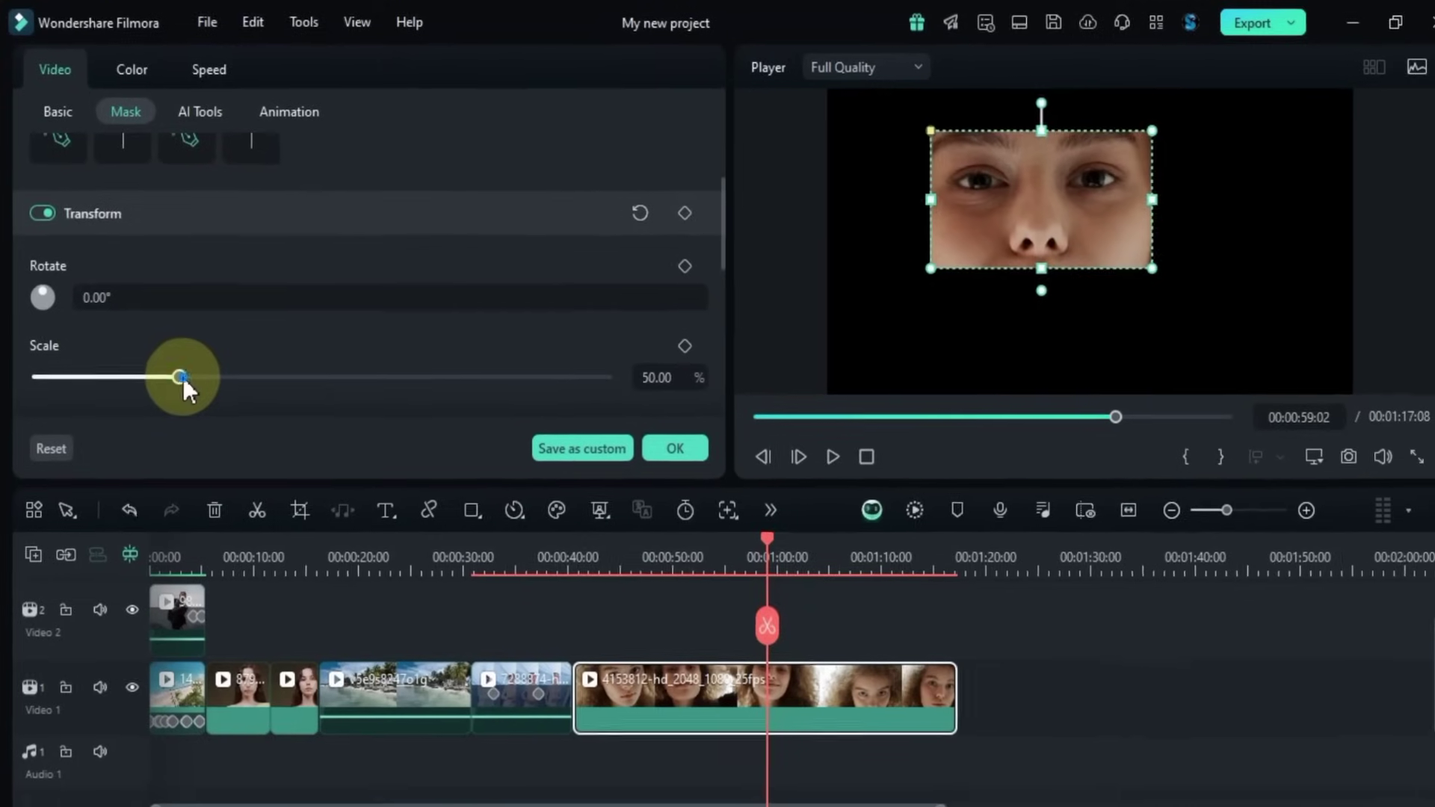
drag(182, 378, 275, 372)
drag(1006, 224, 1077, 228)
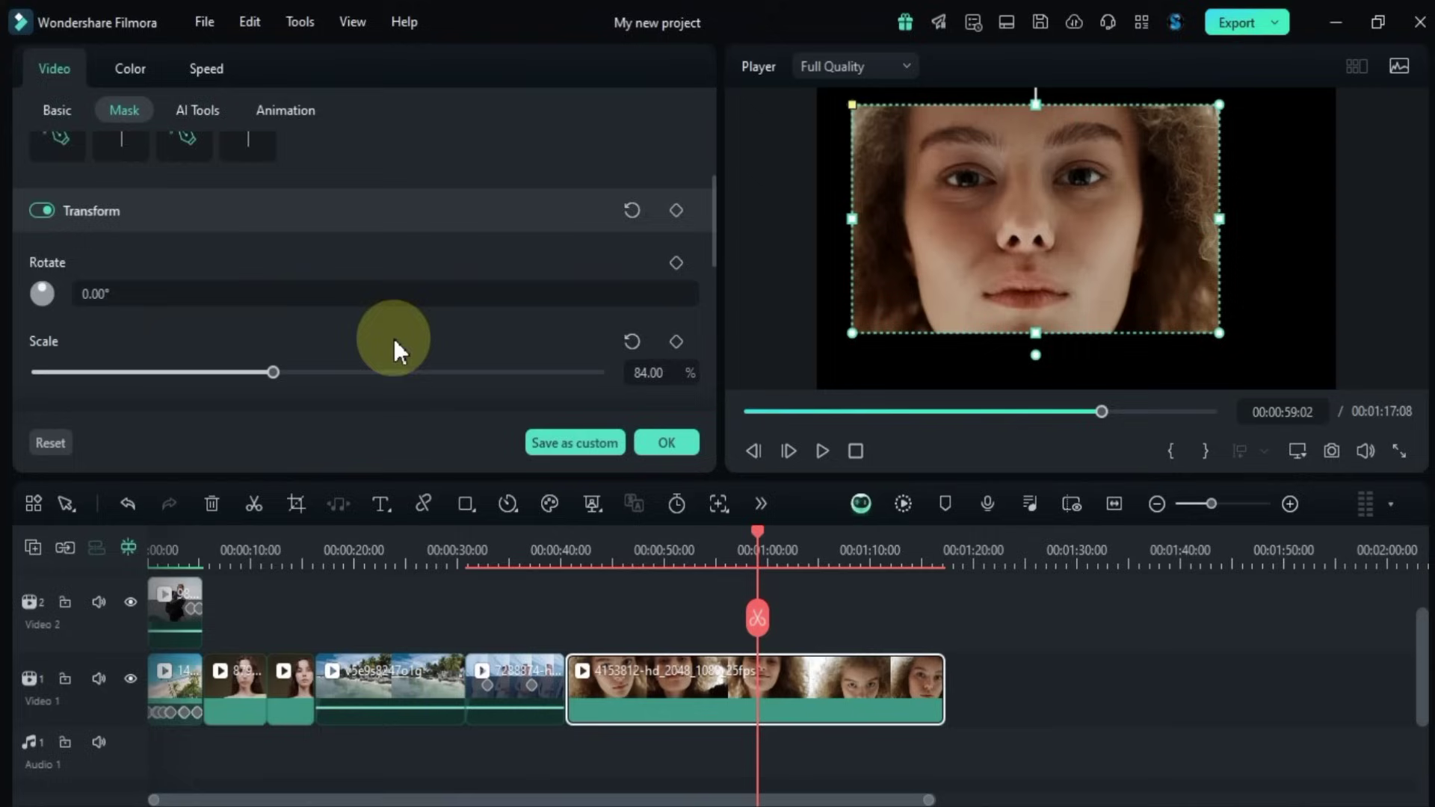
scroll(393, 338, down, 2)
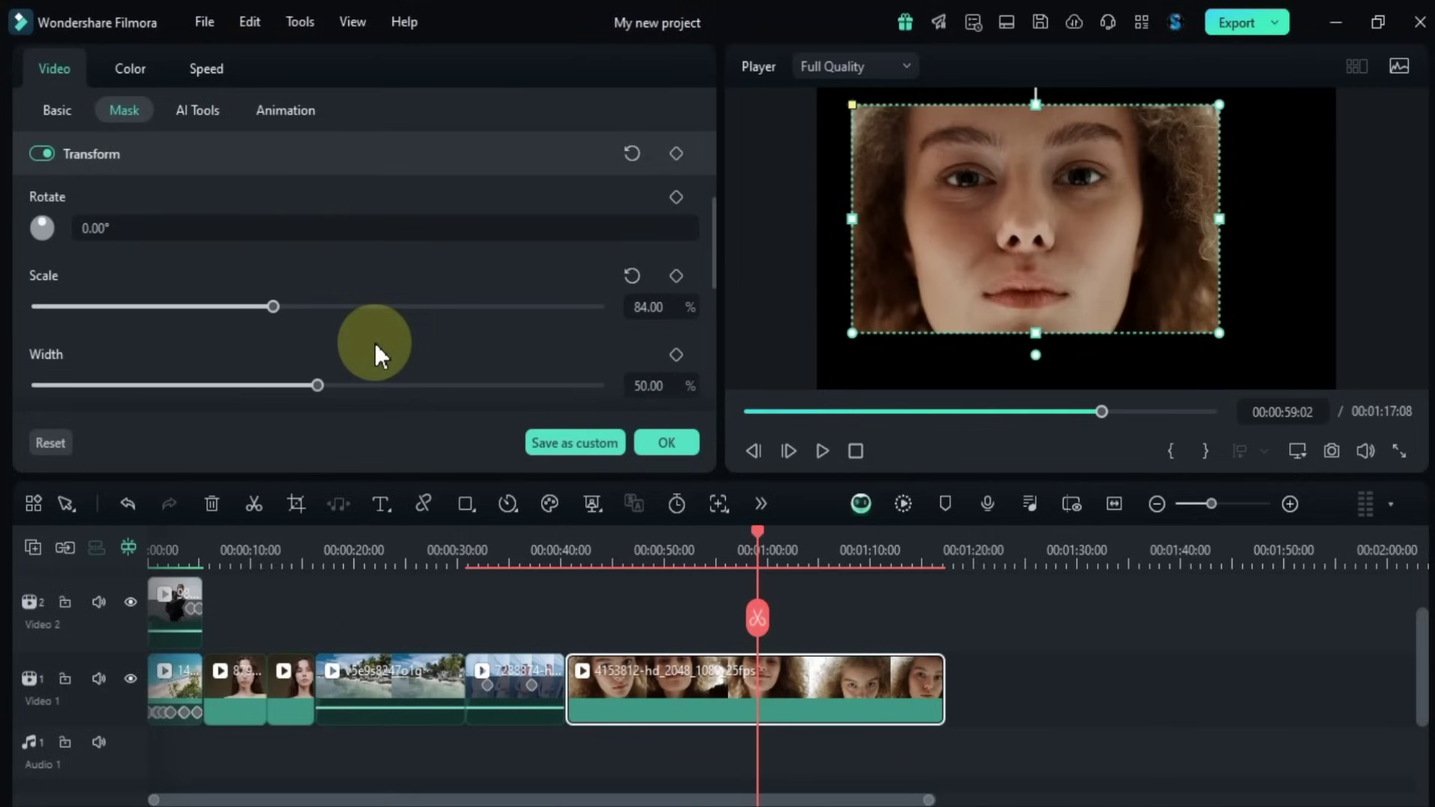
drag(318, 386, 272, 393)
drag(1051, 240, 1089, 263)
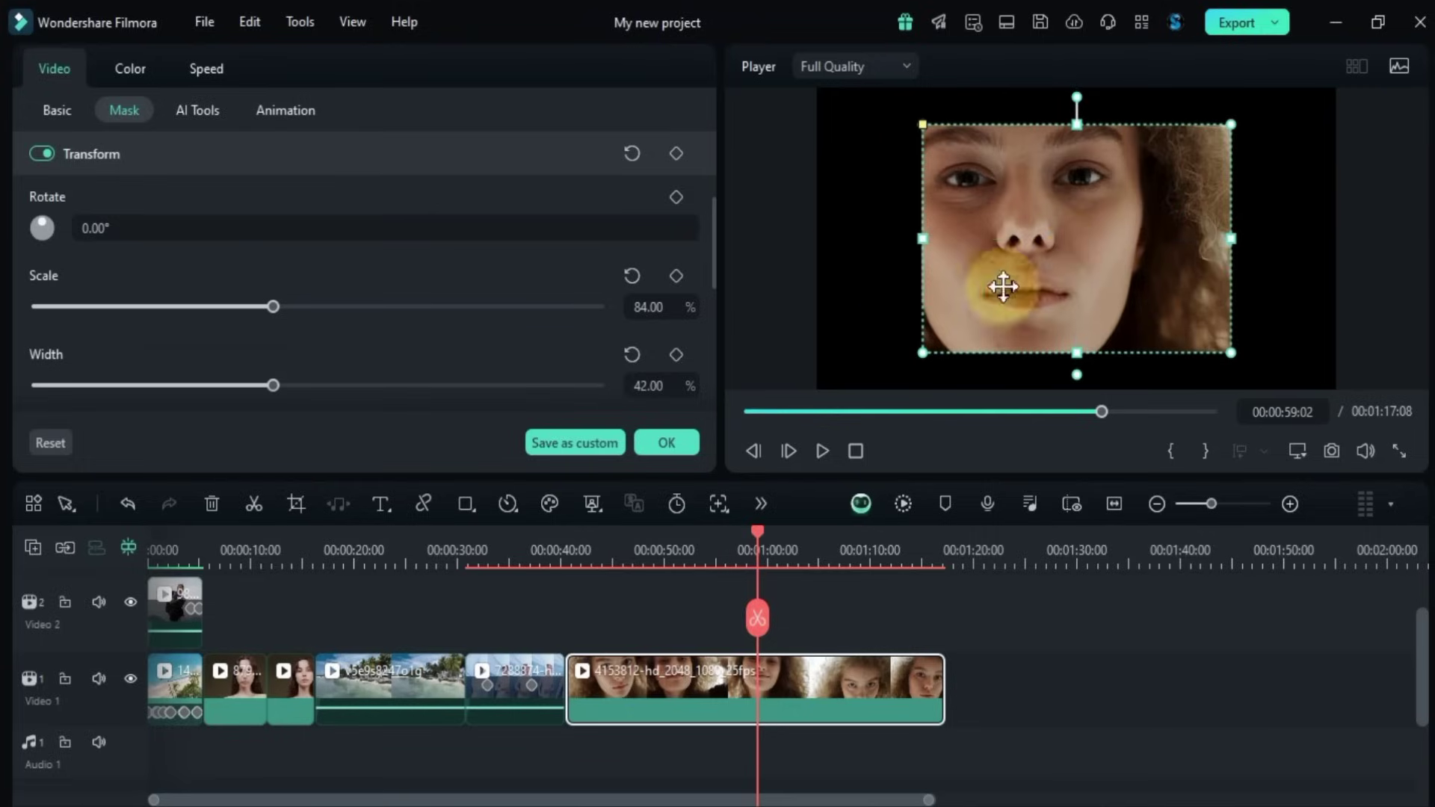
drag(246, 401, 73, 389)
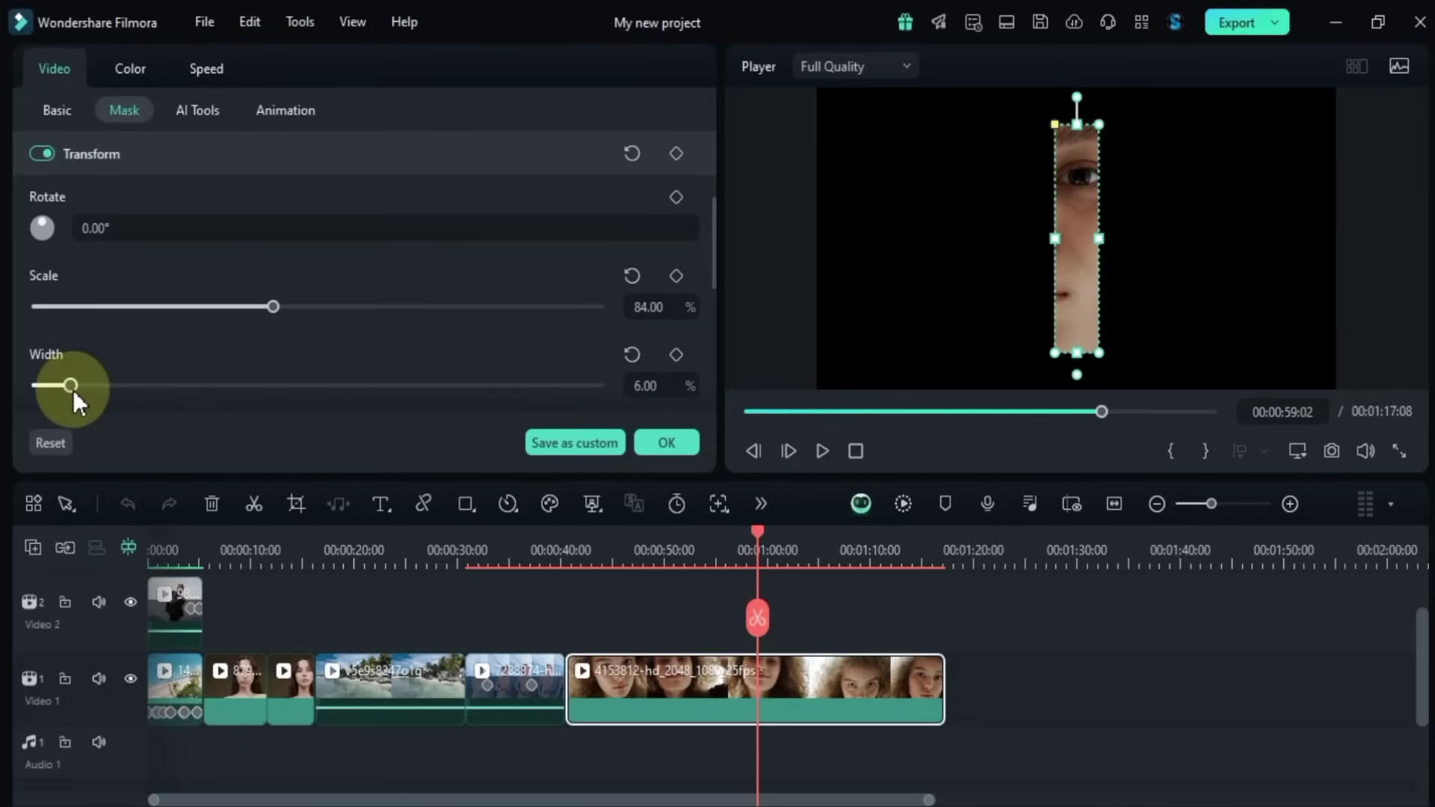
scroll(199, 342, down, 2)
drag(210, 334, 210, 333)
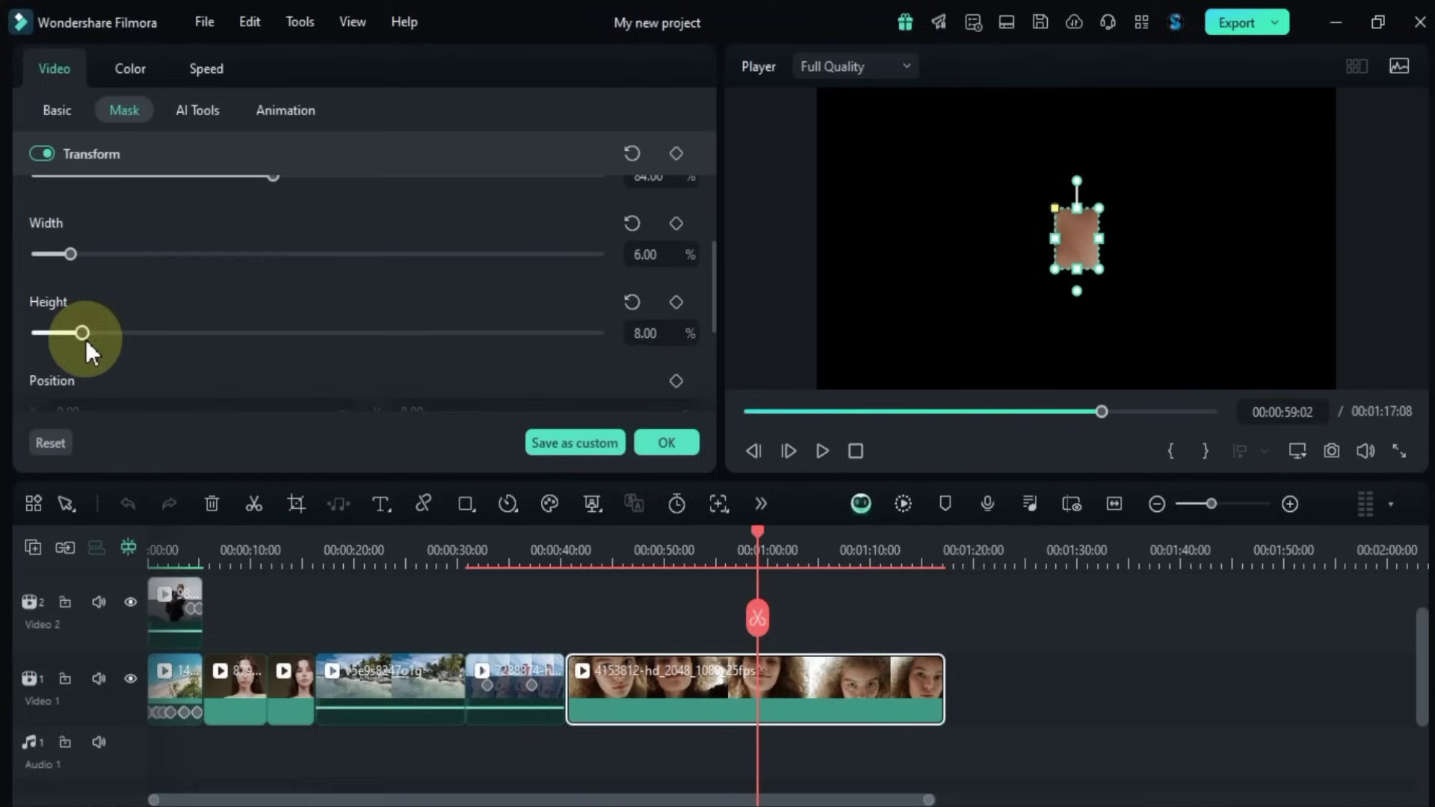
- Set height to 42% and keyframe the mask width from 0 around 53s to 14% at 56:16
drag(85, 340, 276, 338)
drag(57, 245, 34, 255)
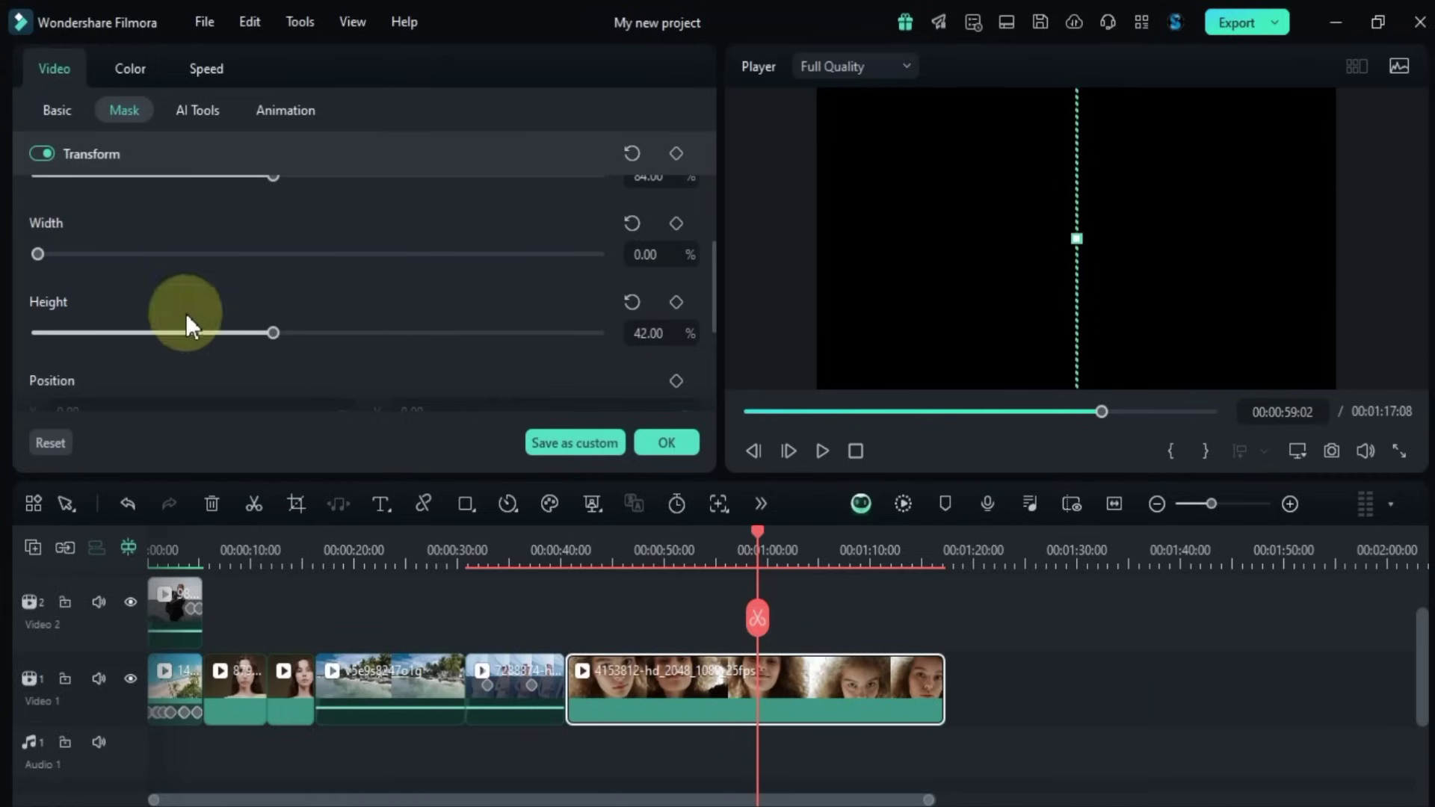
drag(760, 530, 697, 568)
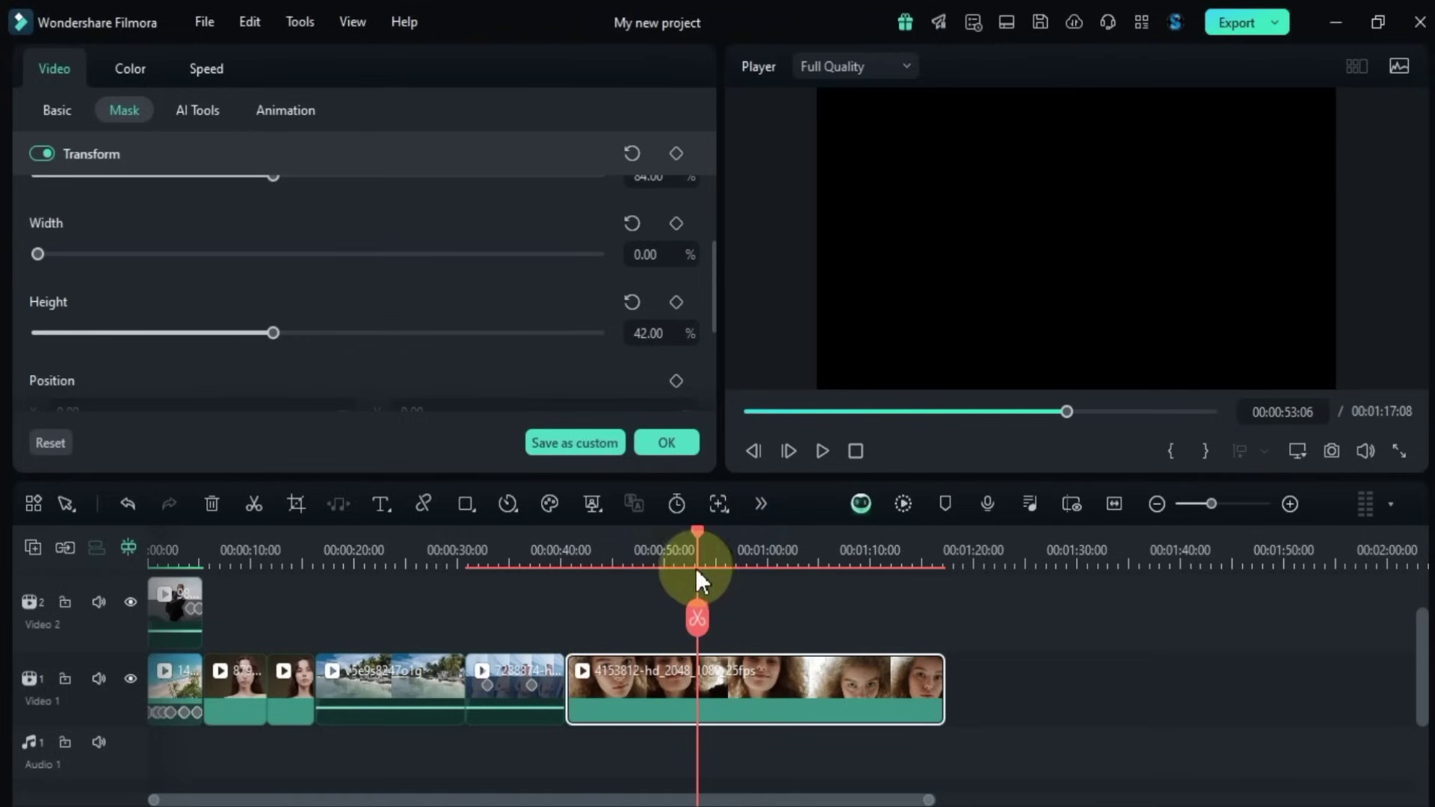
click(677, 224)
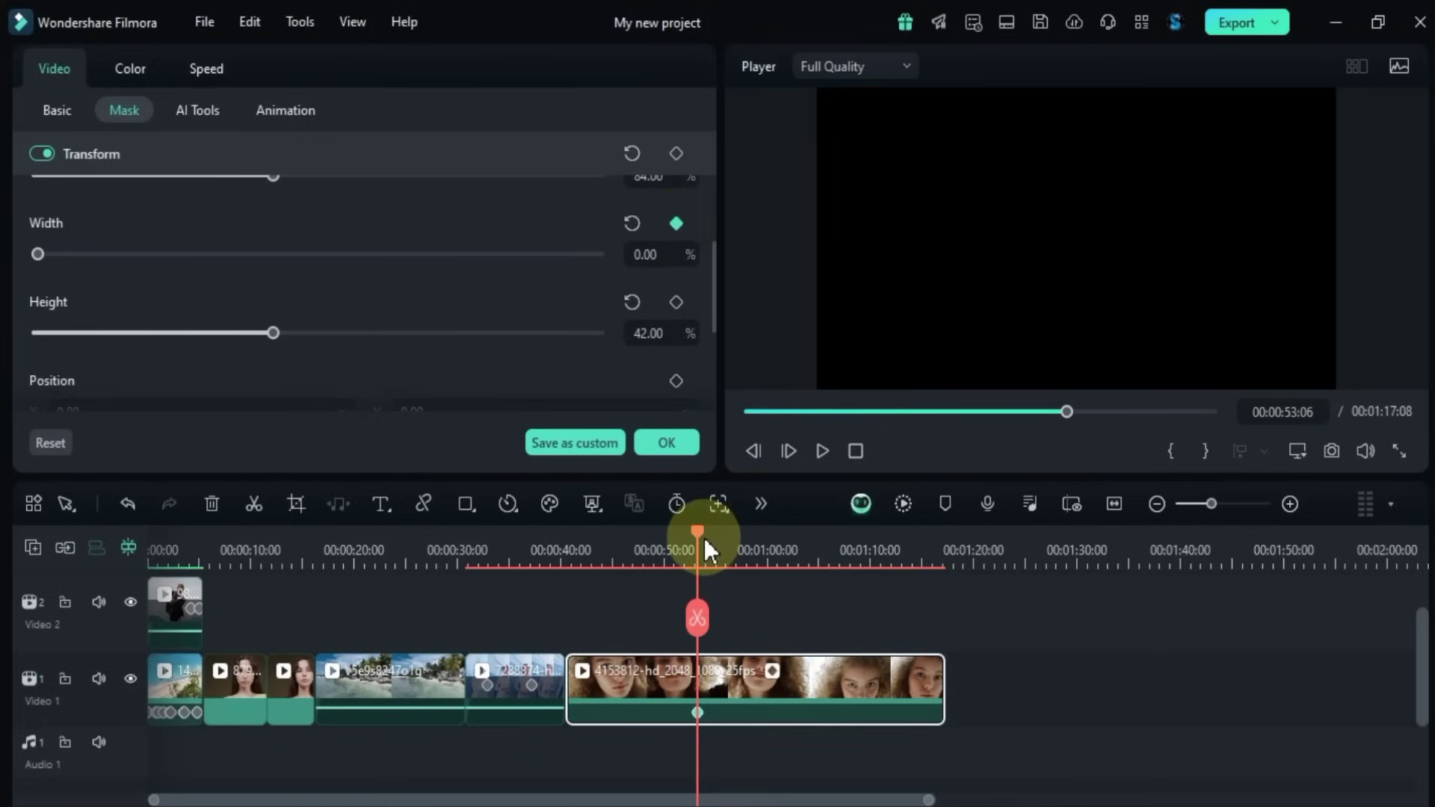
drag(696, 532, 733, 535)
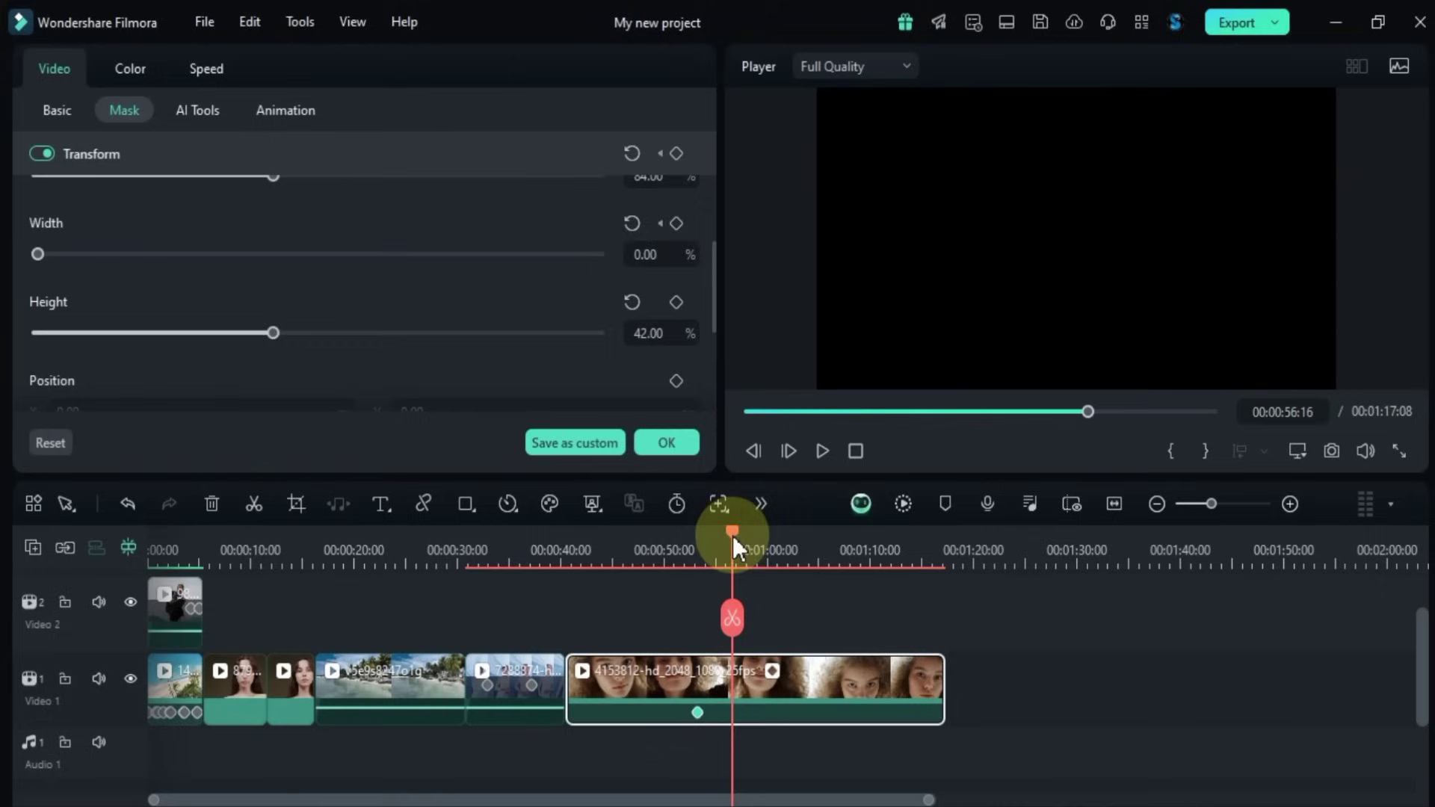
click(676, 222)
mouse_move(658, 254)
mouse_down()
mouse_move(673, 256)
mouse_move(640, 256)
mouse_move(656, 256)
mouse_up()
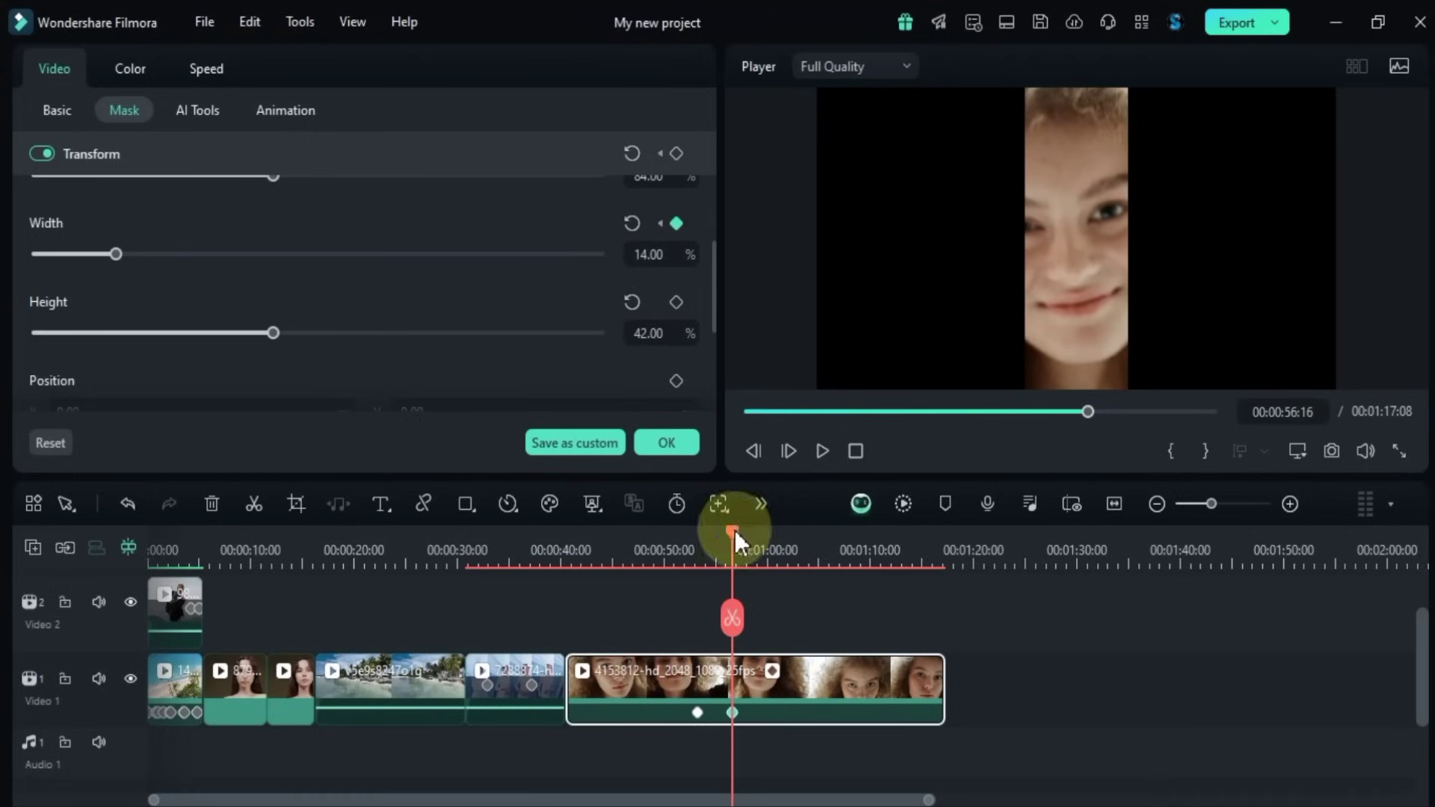
- Play back the widening mask animation between the two width keyframes
drag(733, 530, 694, 550)
key(space)
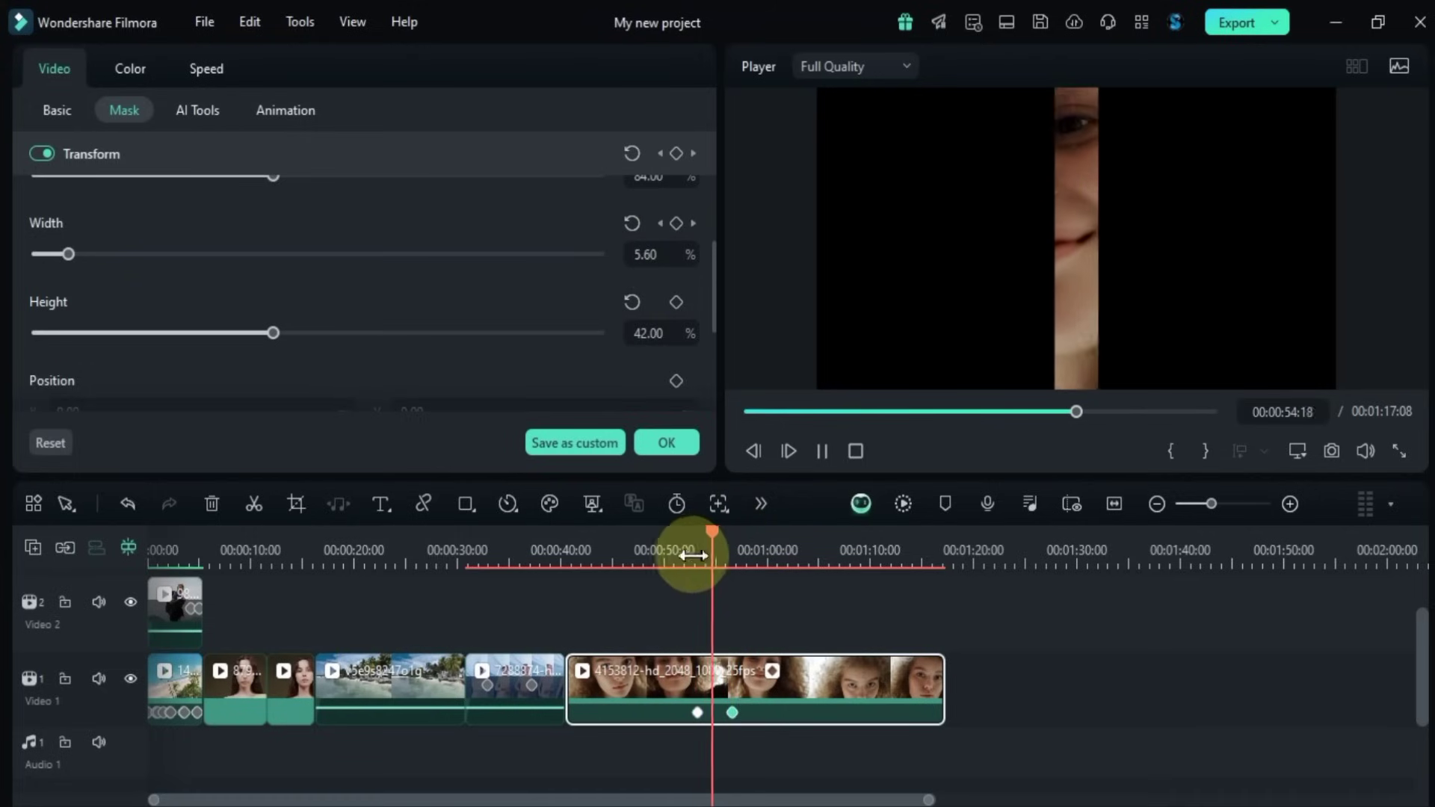
key(space)
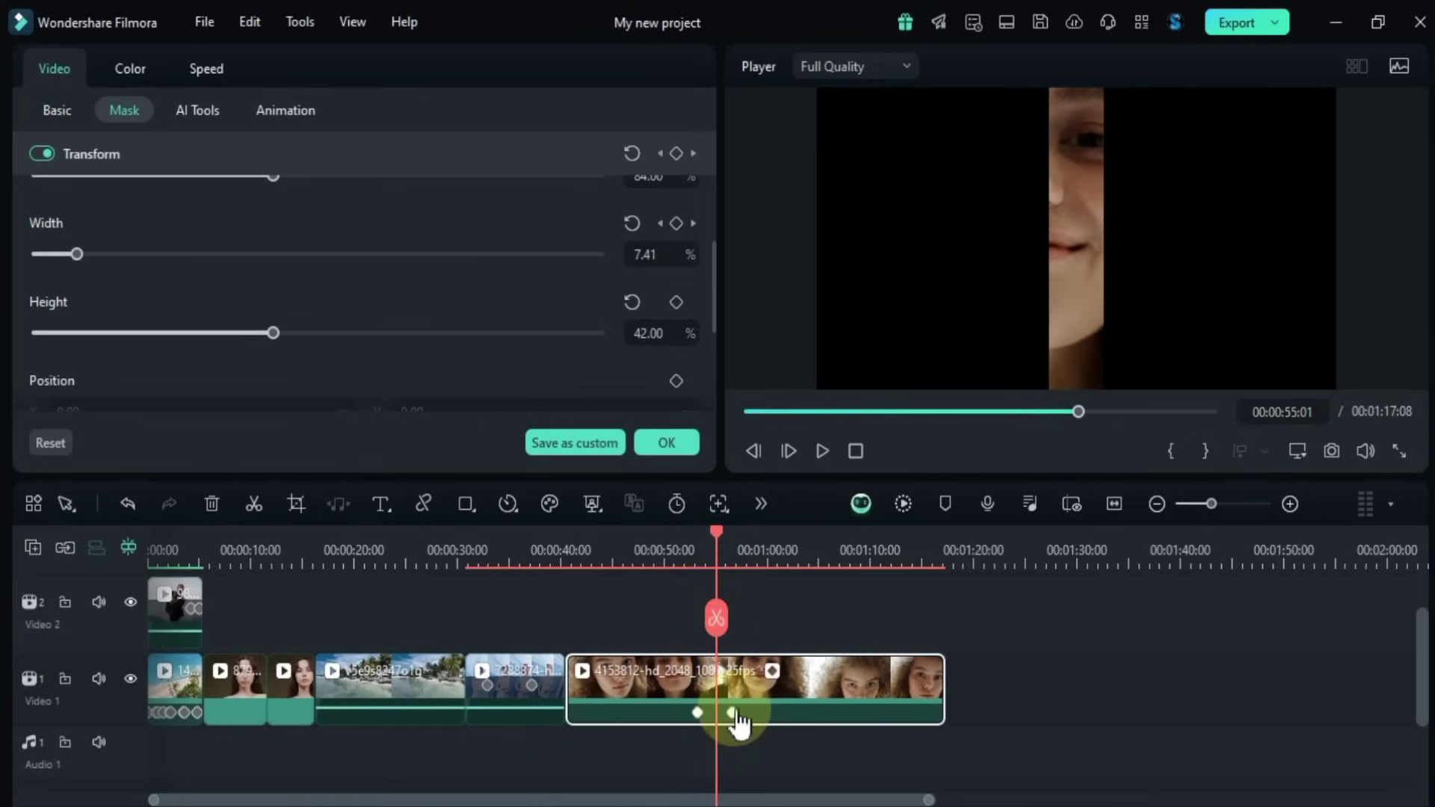
click(721, 711)
click(698, 712)
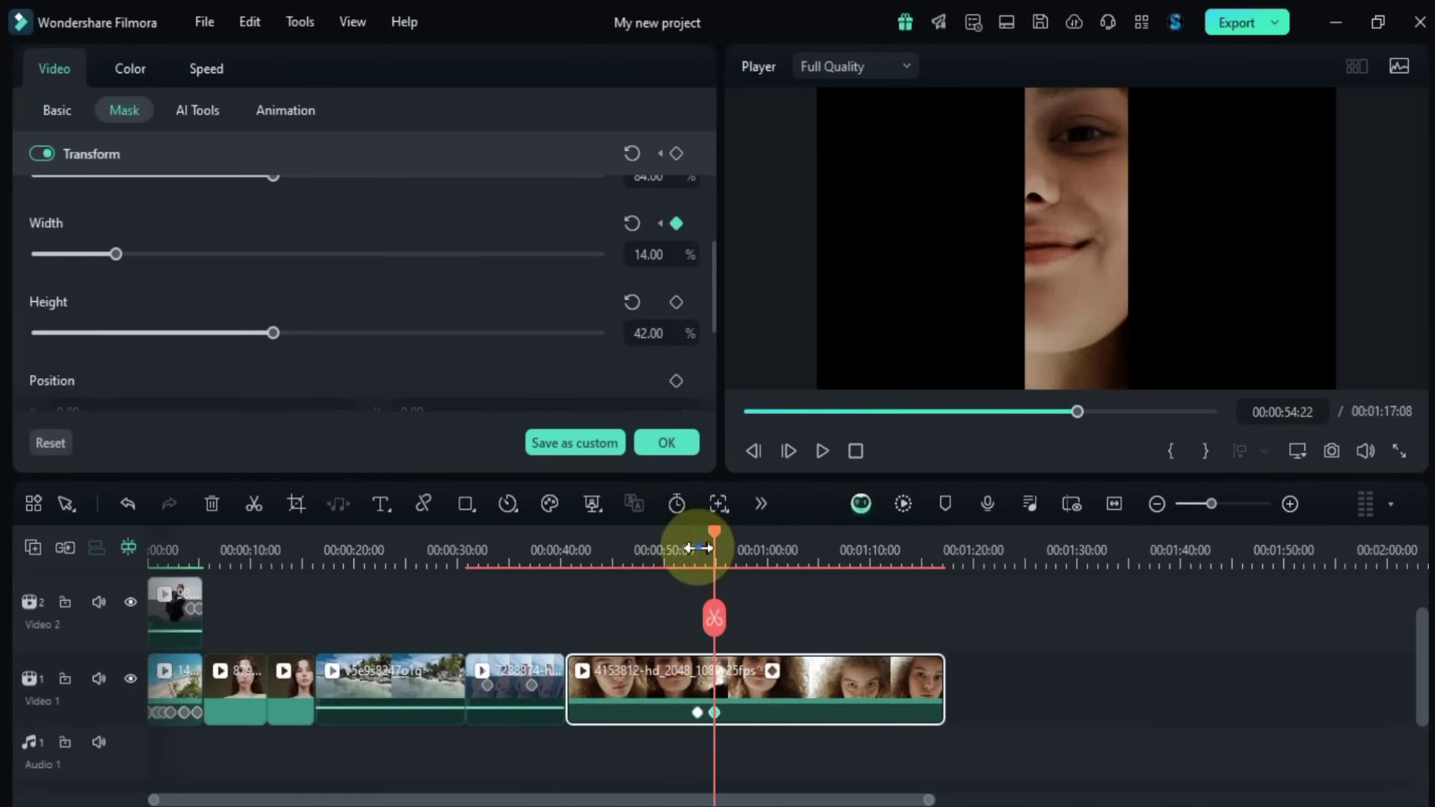
key(space)
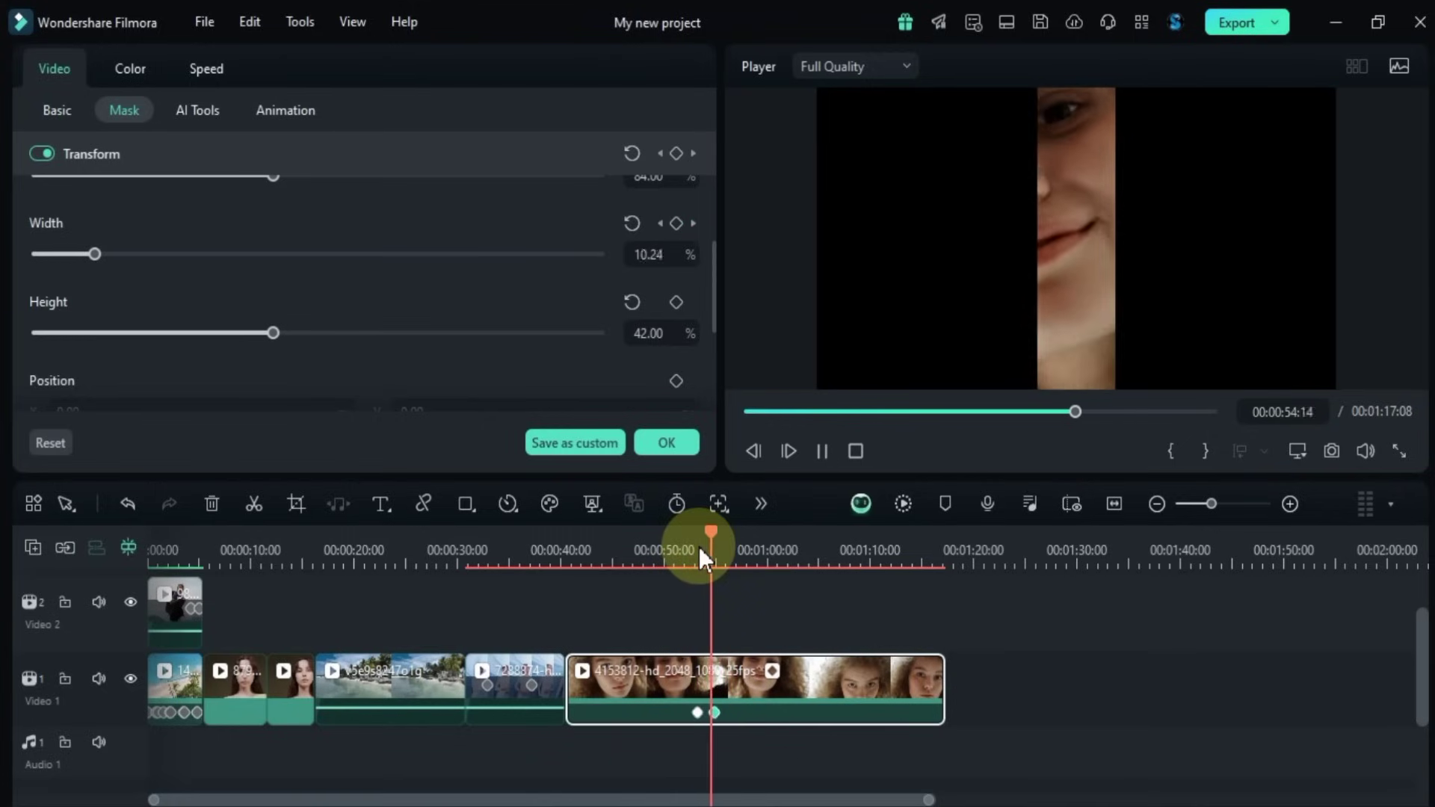
key(space)
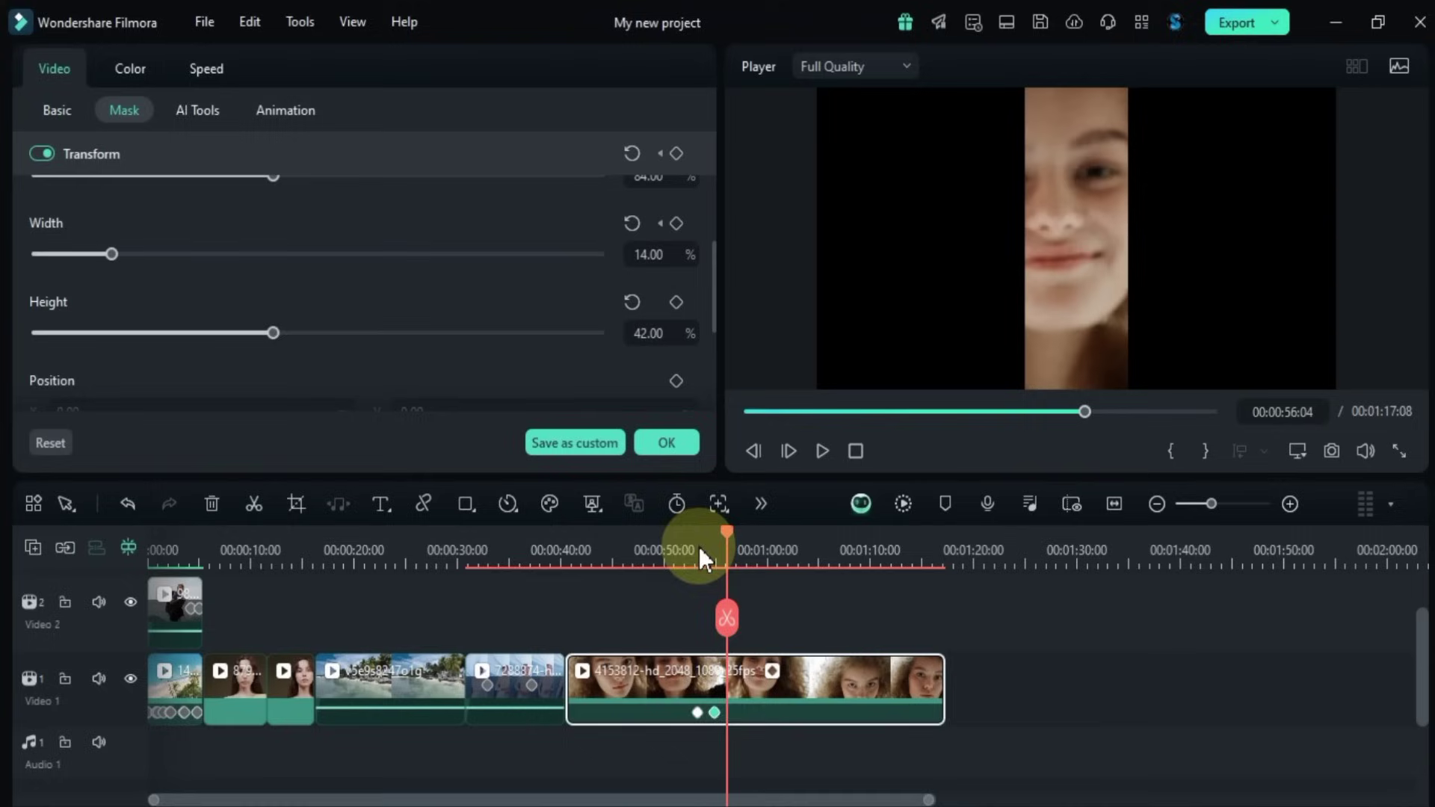
- Move the second width keyframe closer, preview the faster reveal, and add a third at 55:01
drag(764, 559, 914, 551)
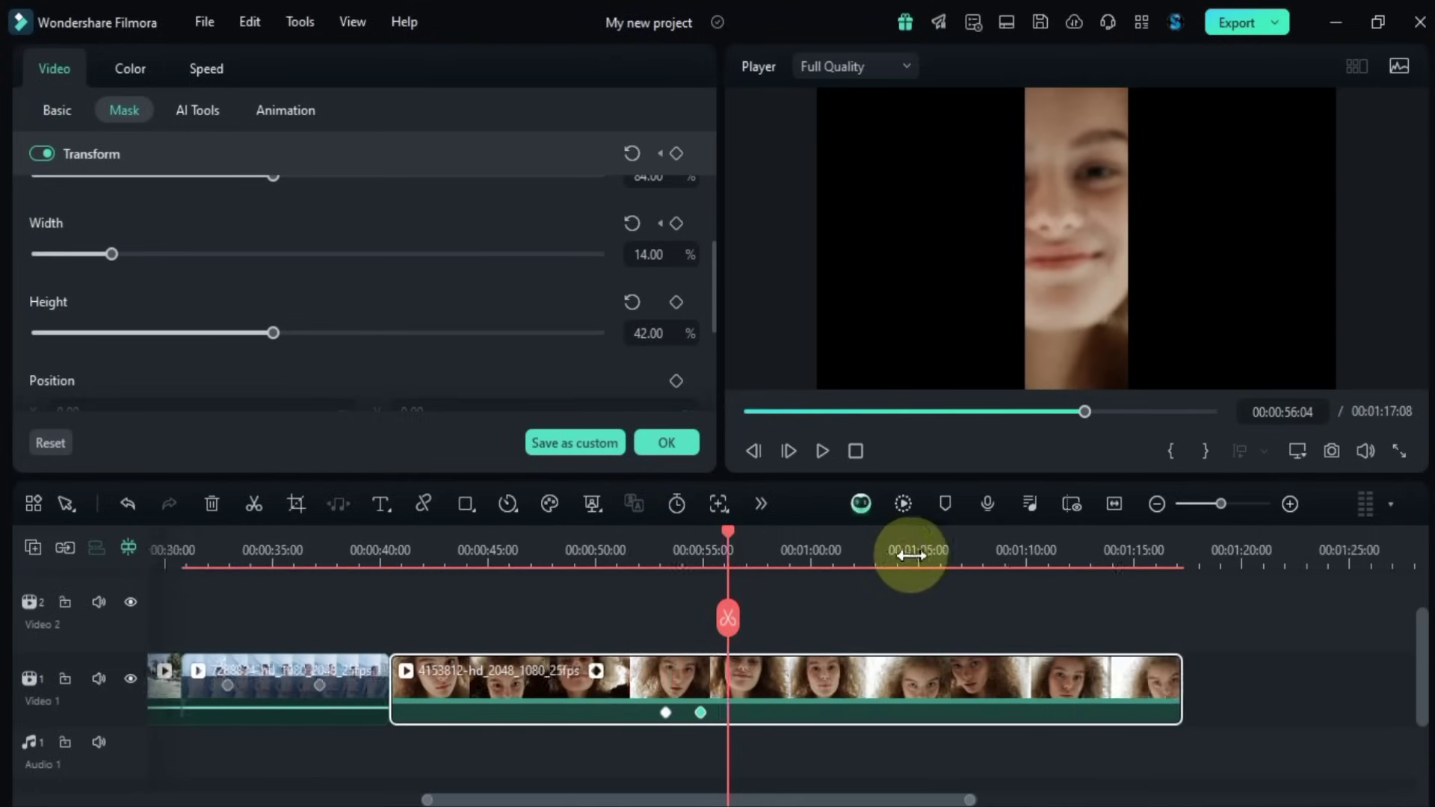
drag(699, 712, 679, 711)
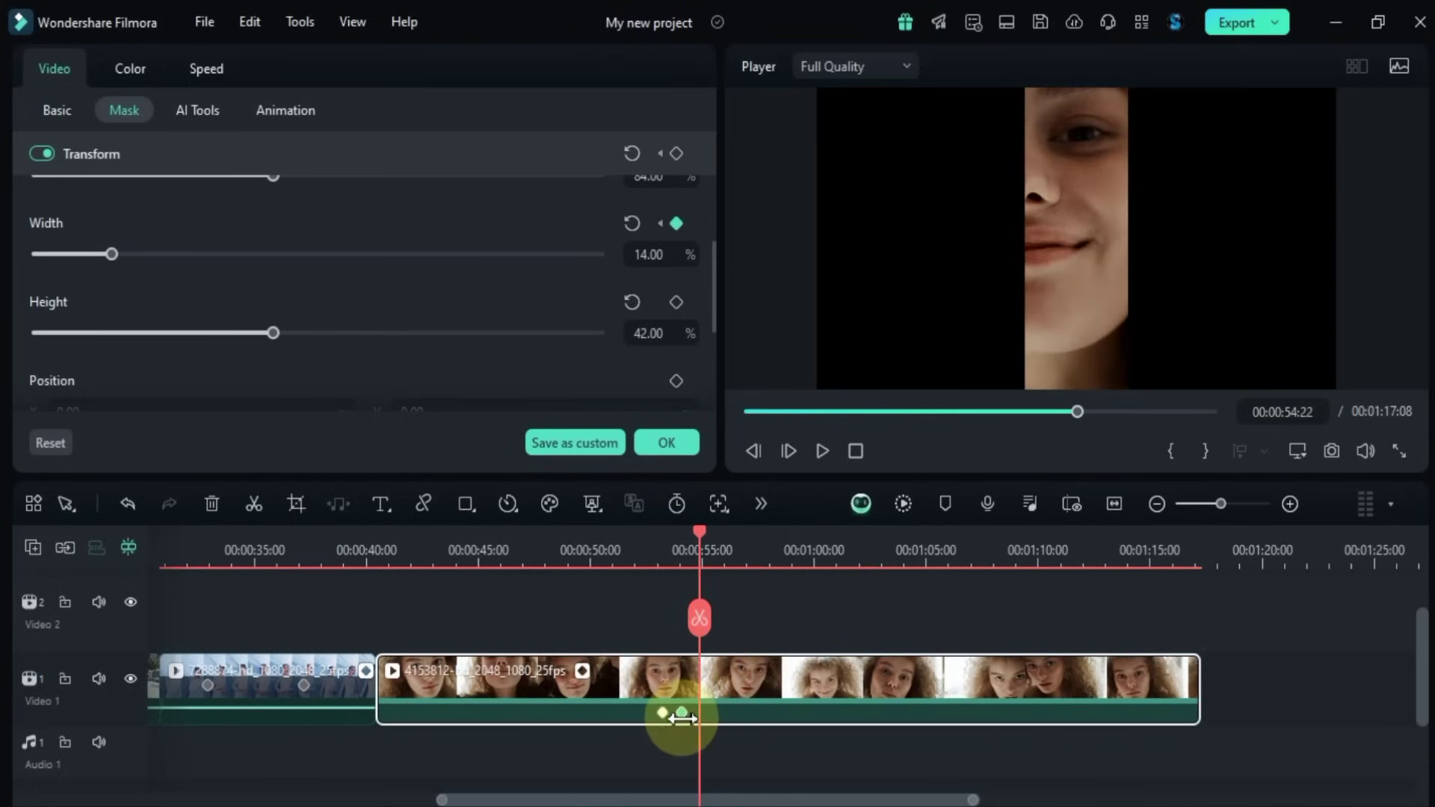
drag(656, 539, 658, 539)
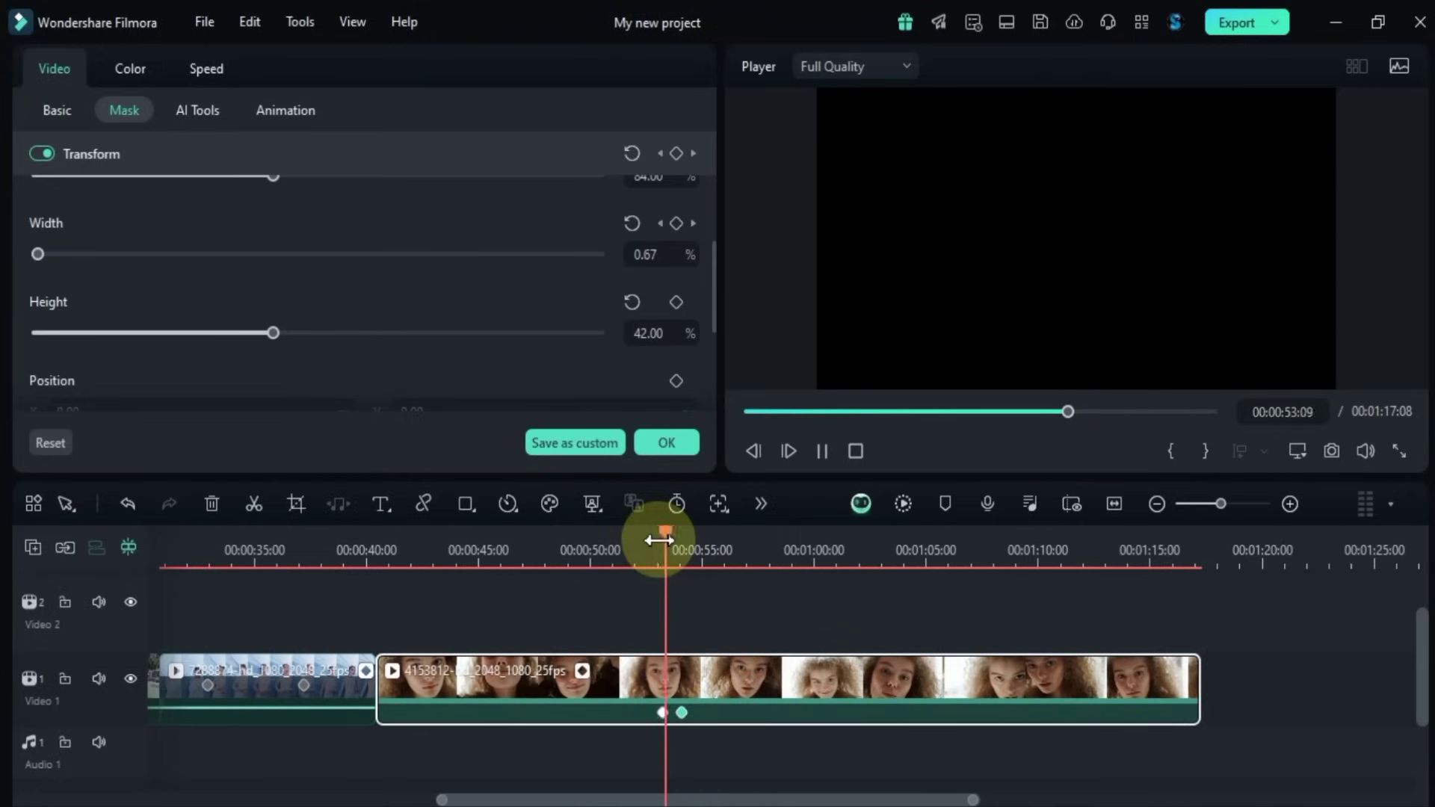
key(space)
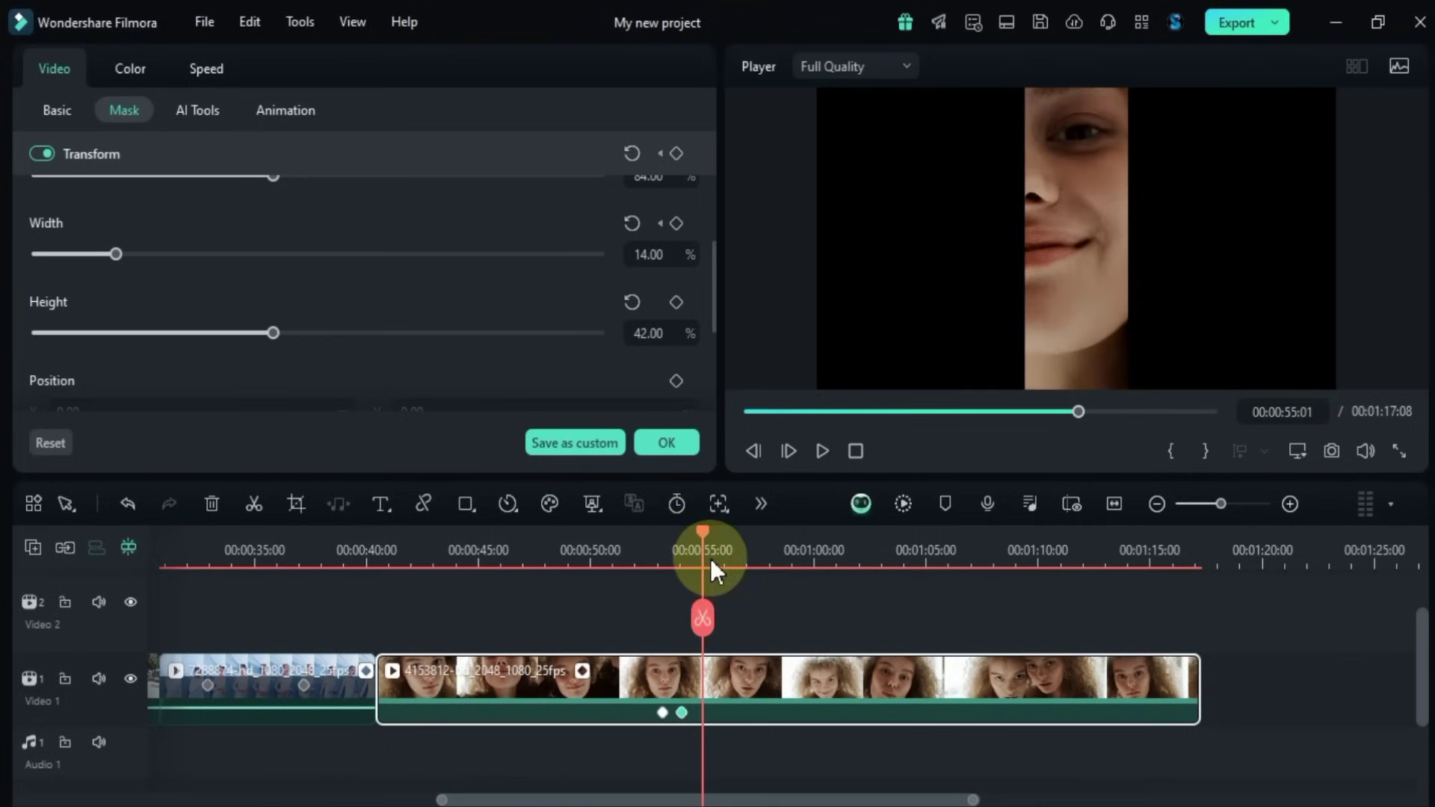
click(676, 223)
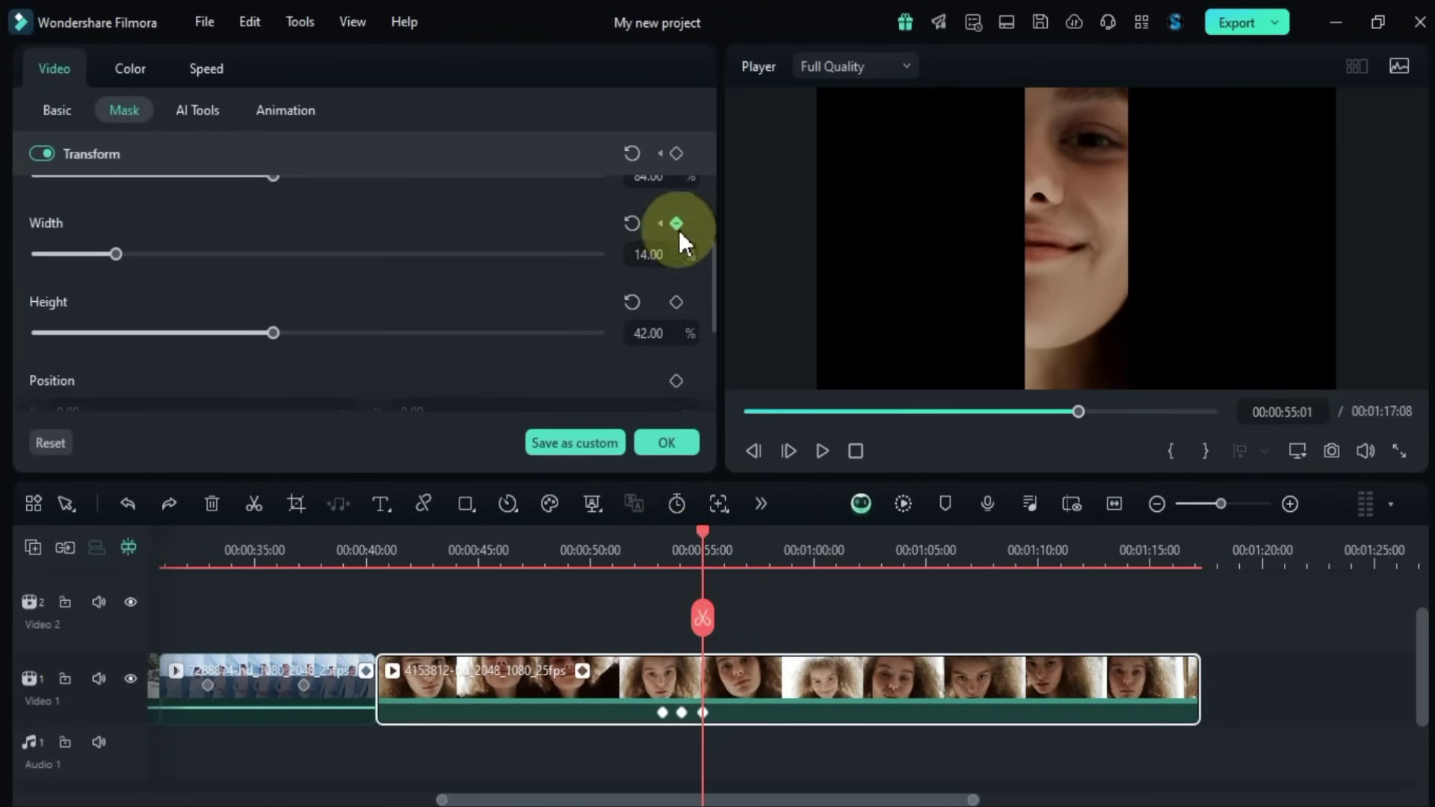
- Set the mask width to 72 at 56:00 and play back the full reveal
drag(707, 525, 725, 539)
text(72)
key(Return)
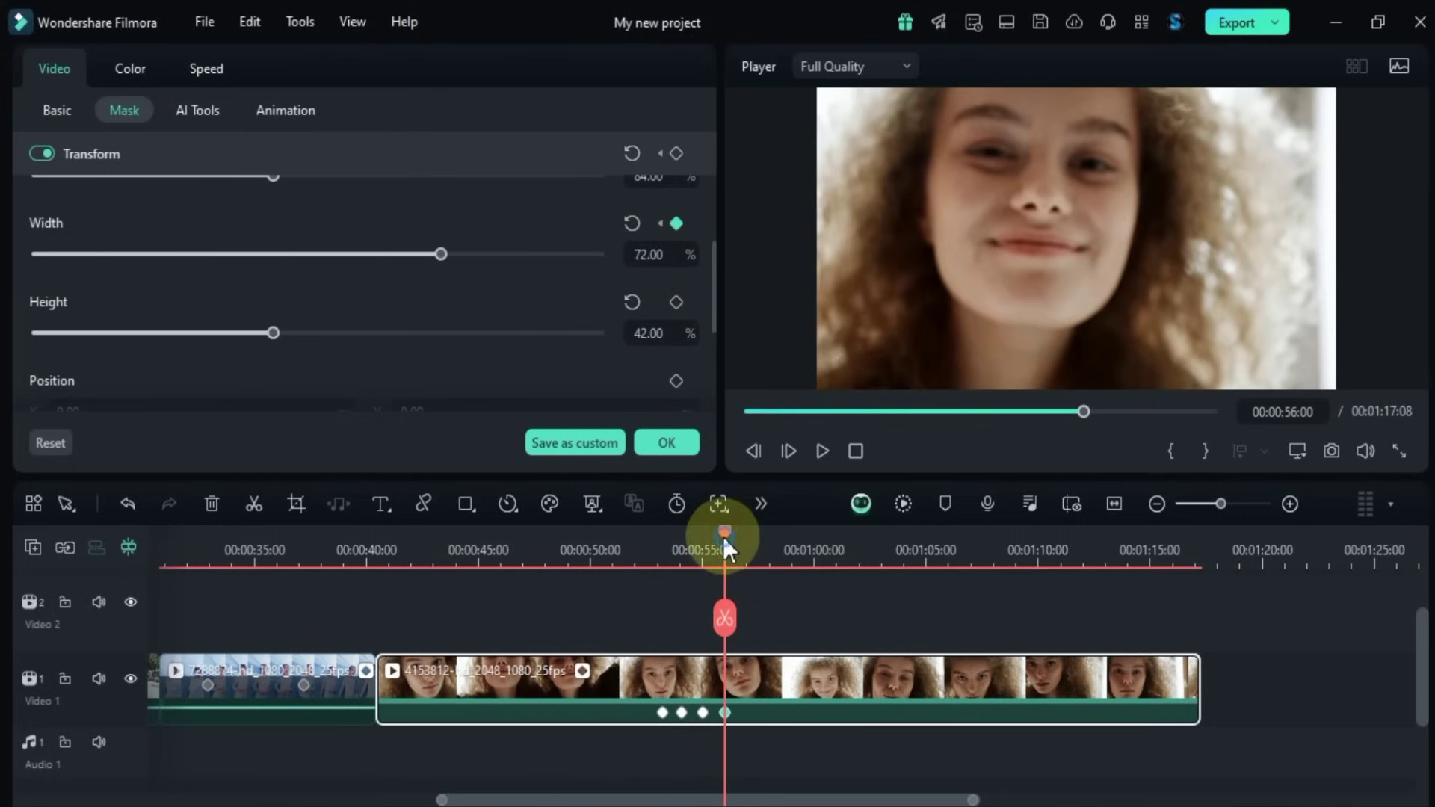
drag(723, 537, 660, 549)
key(space)
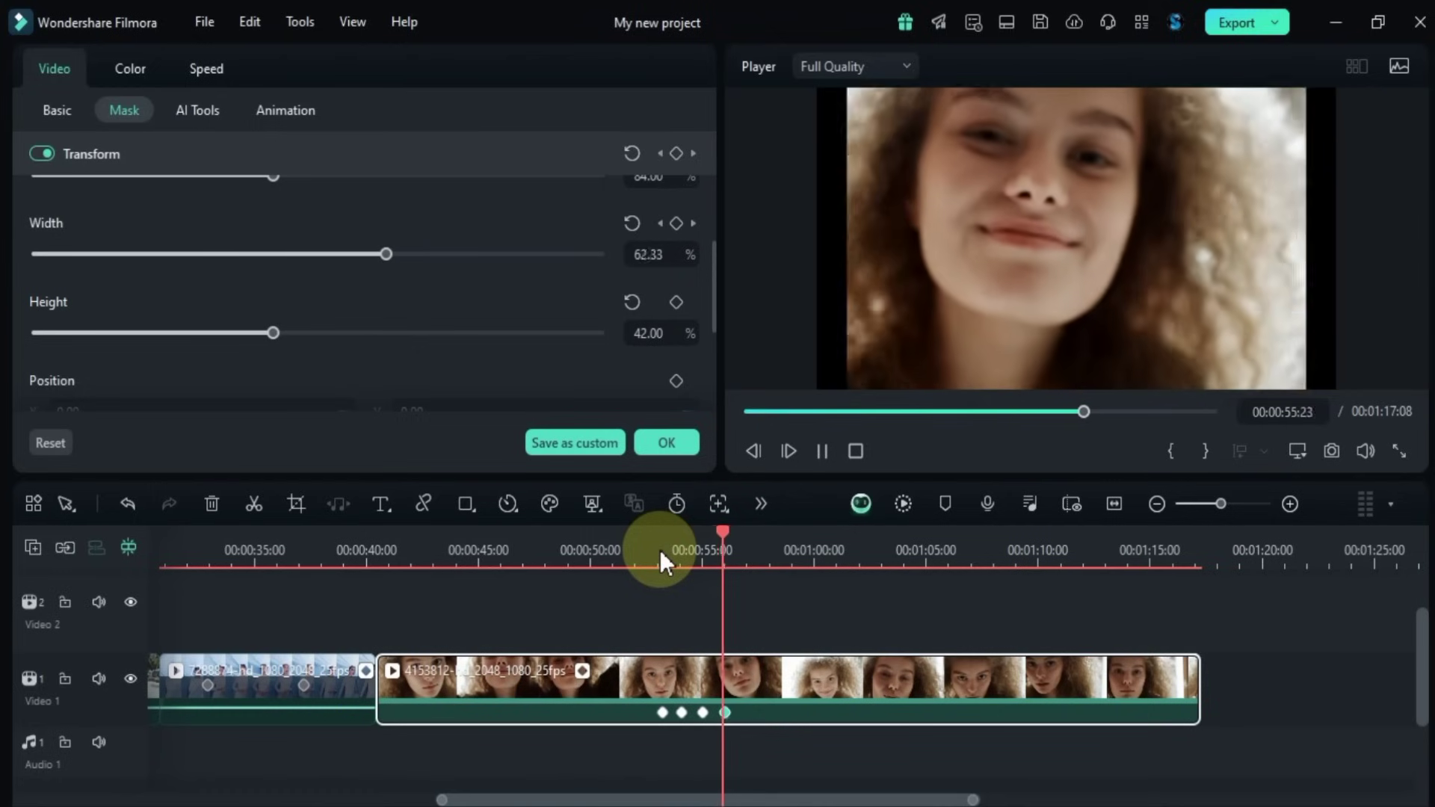
key(space)
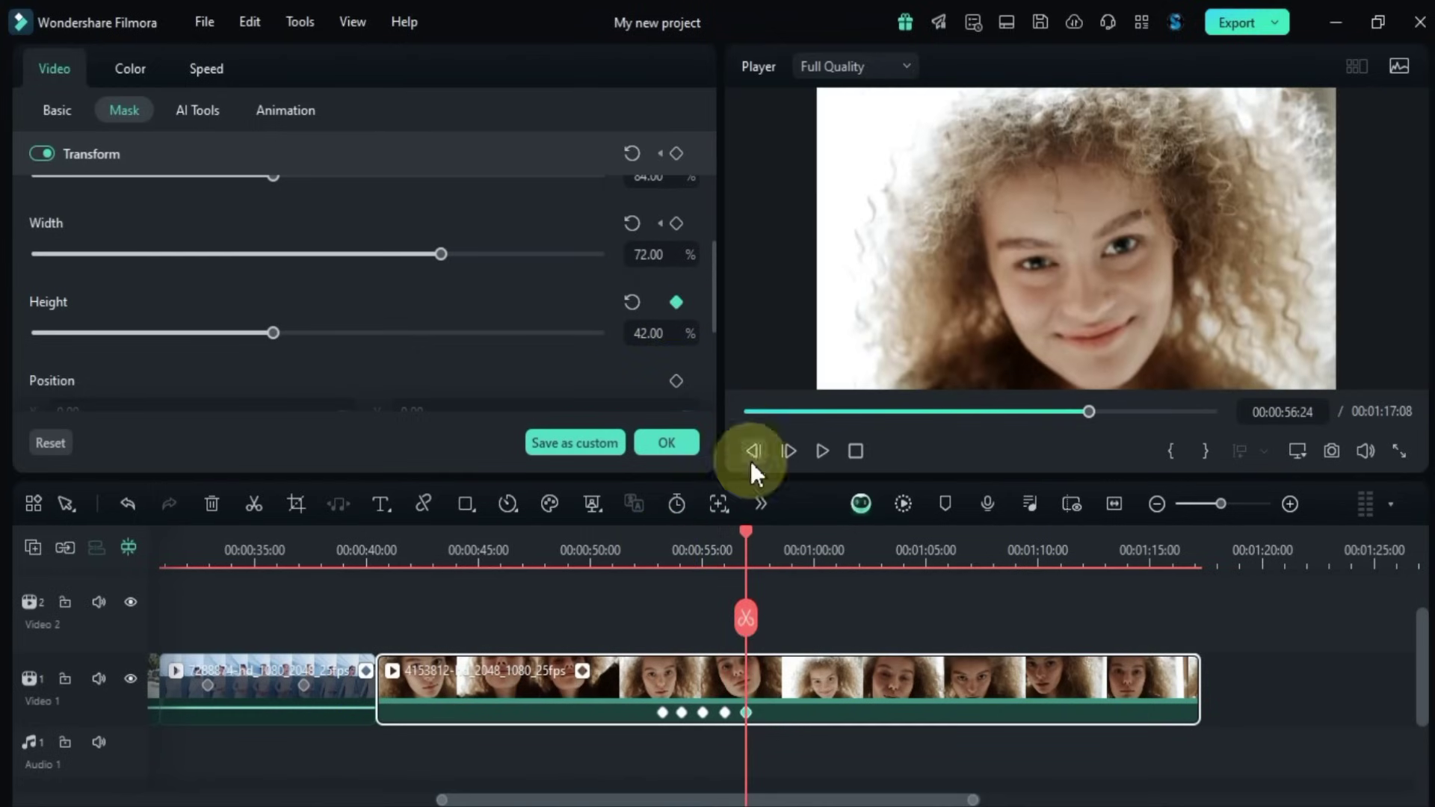
- Keyframe the height at 00:00:57:19, set it to 14, and preview the shrinking height
drag(748, 540, 763, 543)
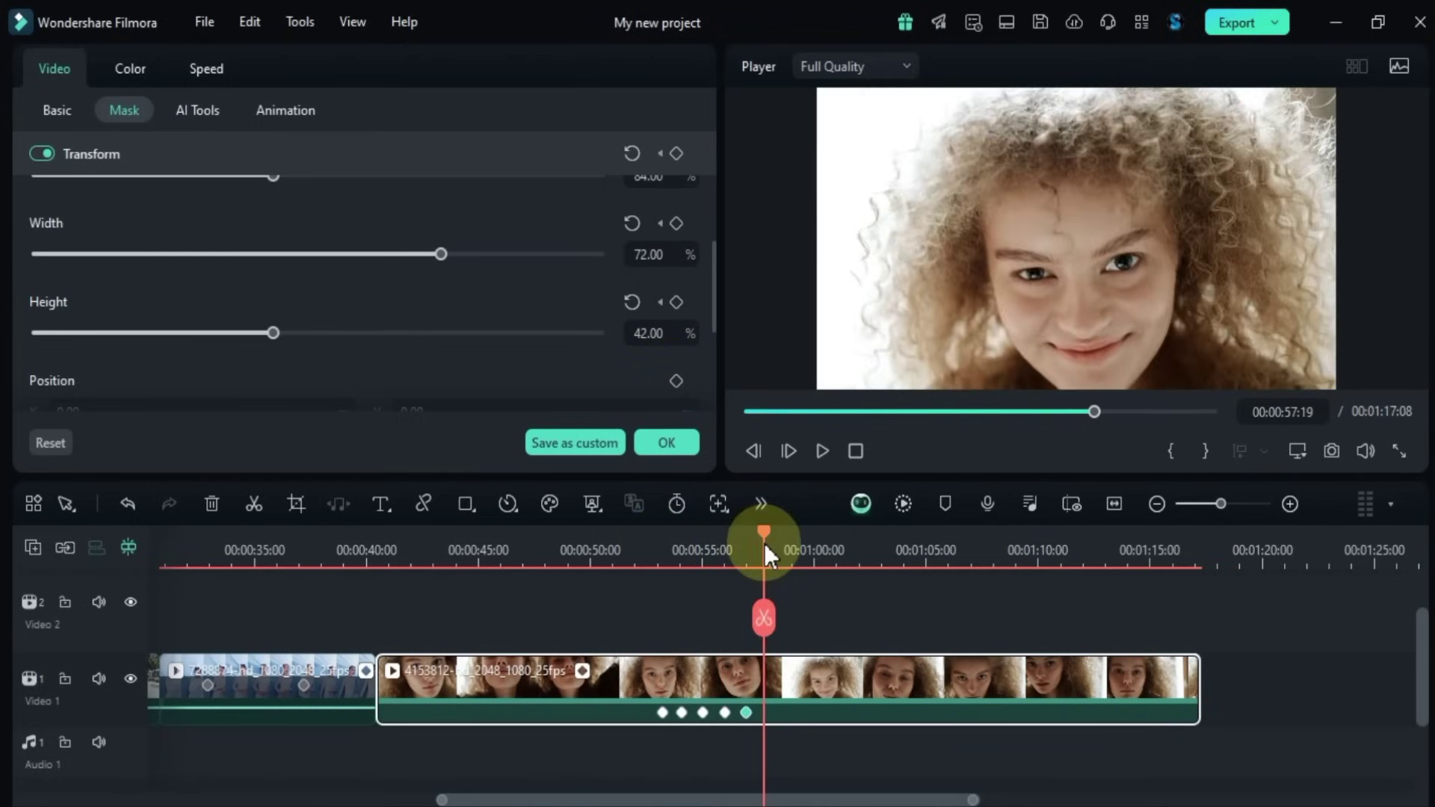
click(676, 302)
click(657, 332)
text(14)
key(Return)
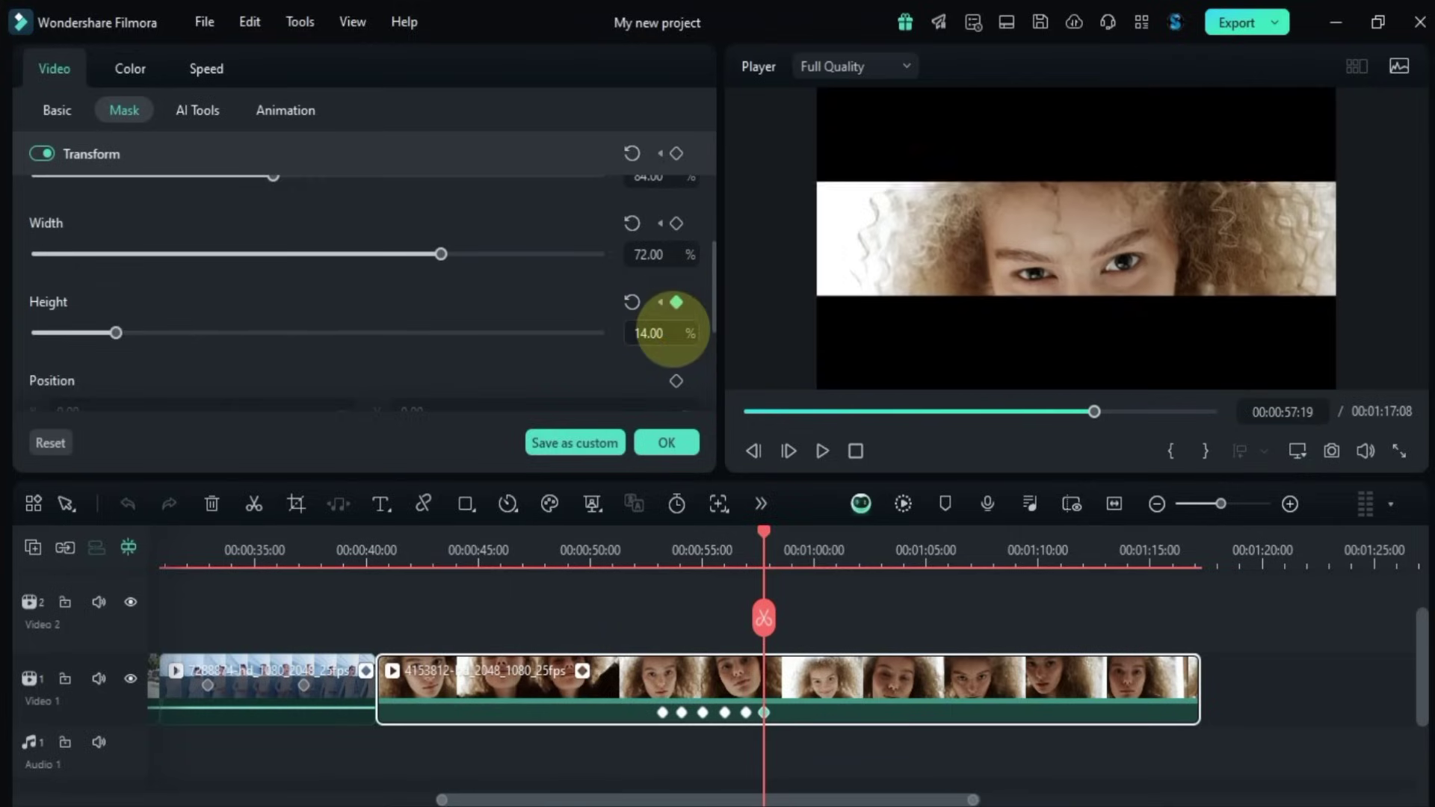
scroll(673, 332, down, 14)
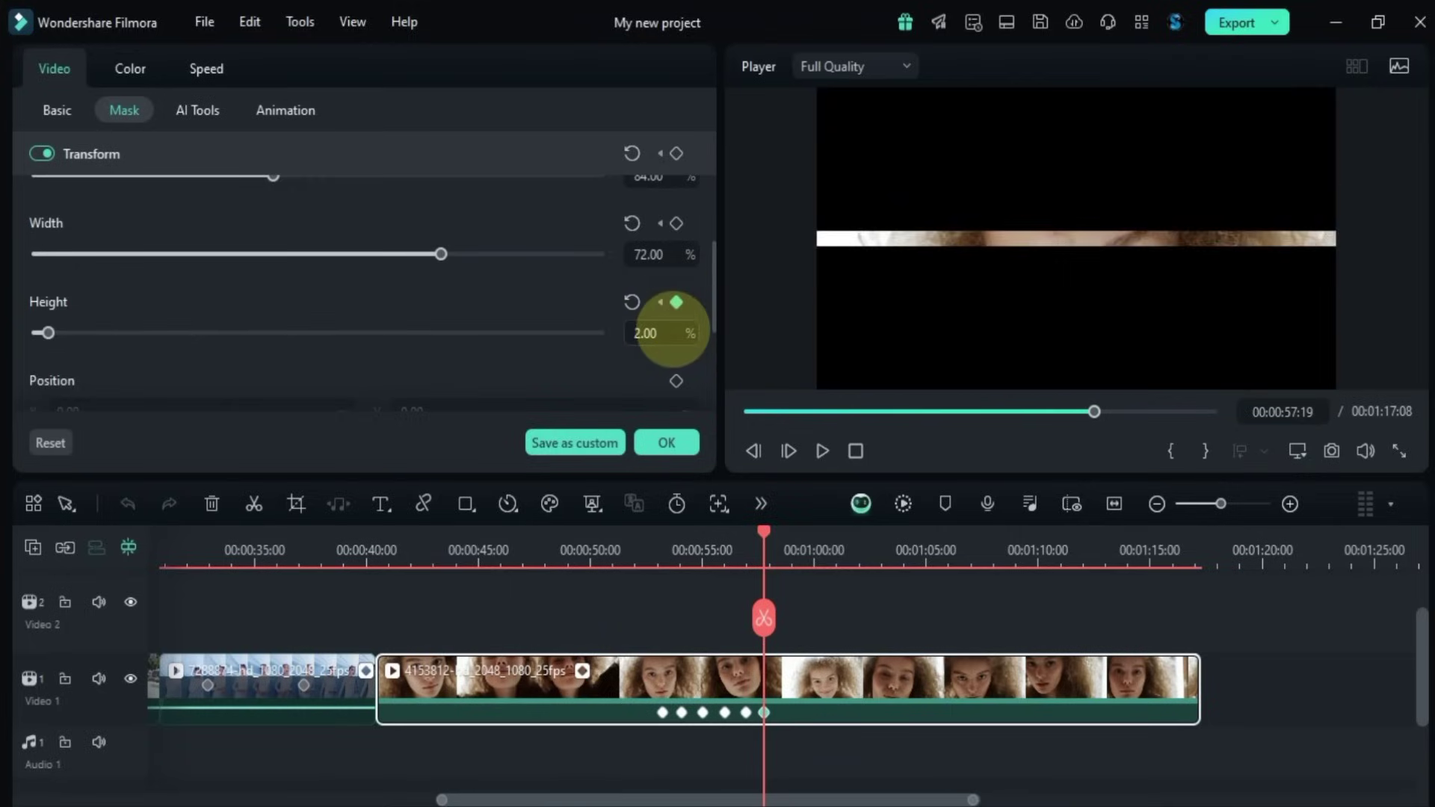
click(740, 551)
key(space)
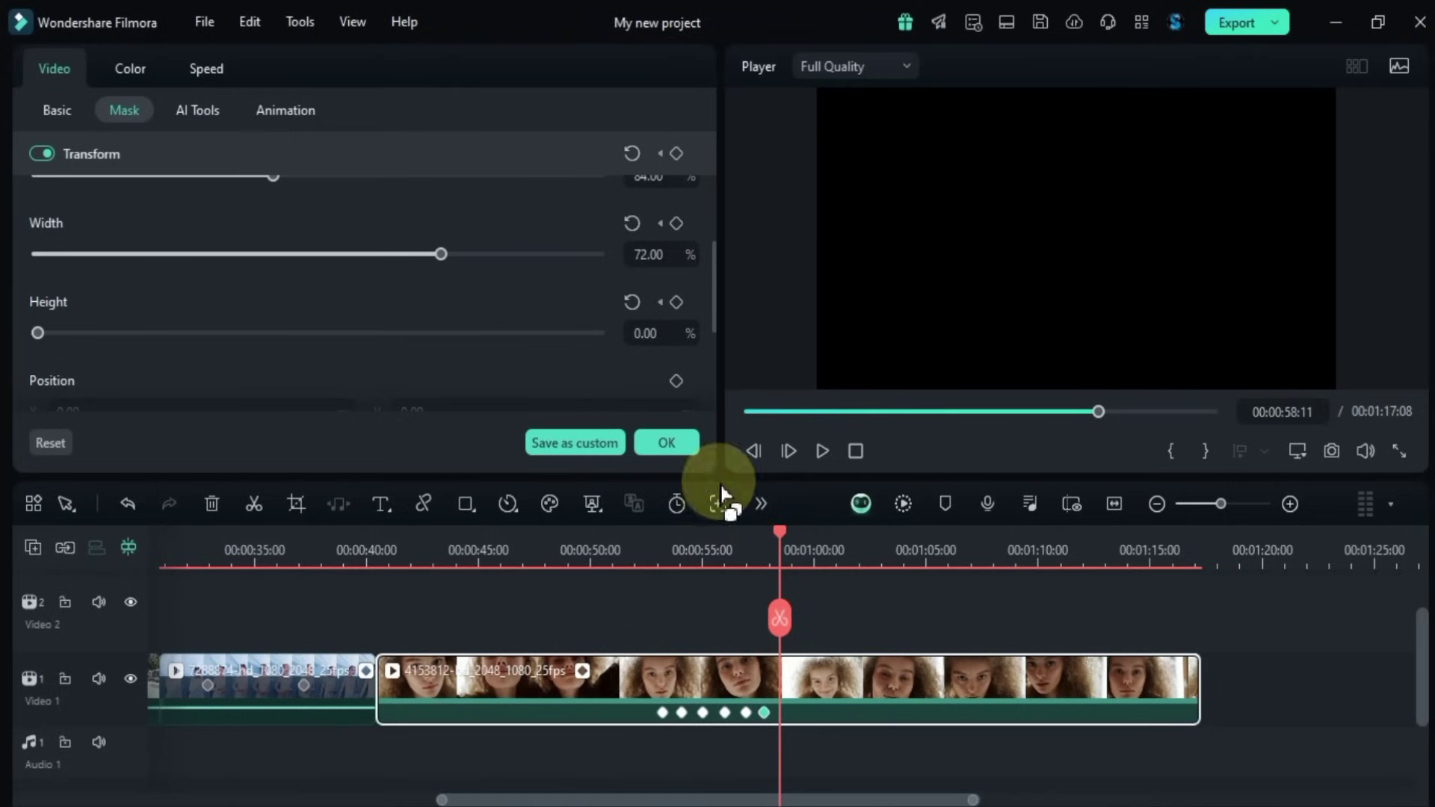
mouse_move(774, 538)
mouse_down()
mouse_move(733, 549)
mouse_move(774, 554)
mouse_up()
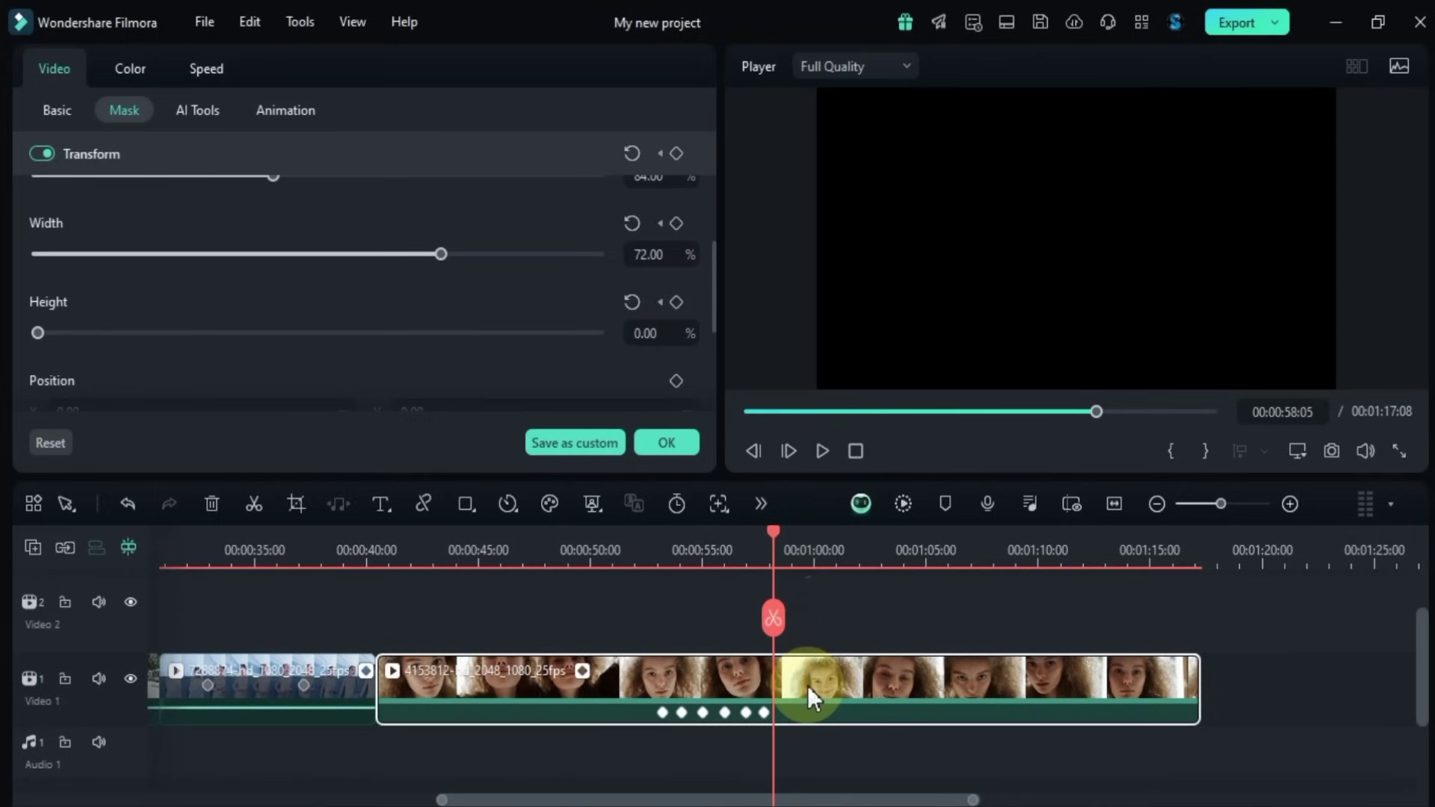
- Split the clip at the playhead and reset the new clip's mask transform
key(ctrl+b)
scroll(500, 268, up, 1)
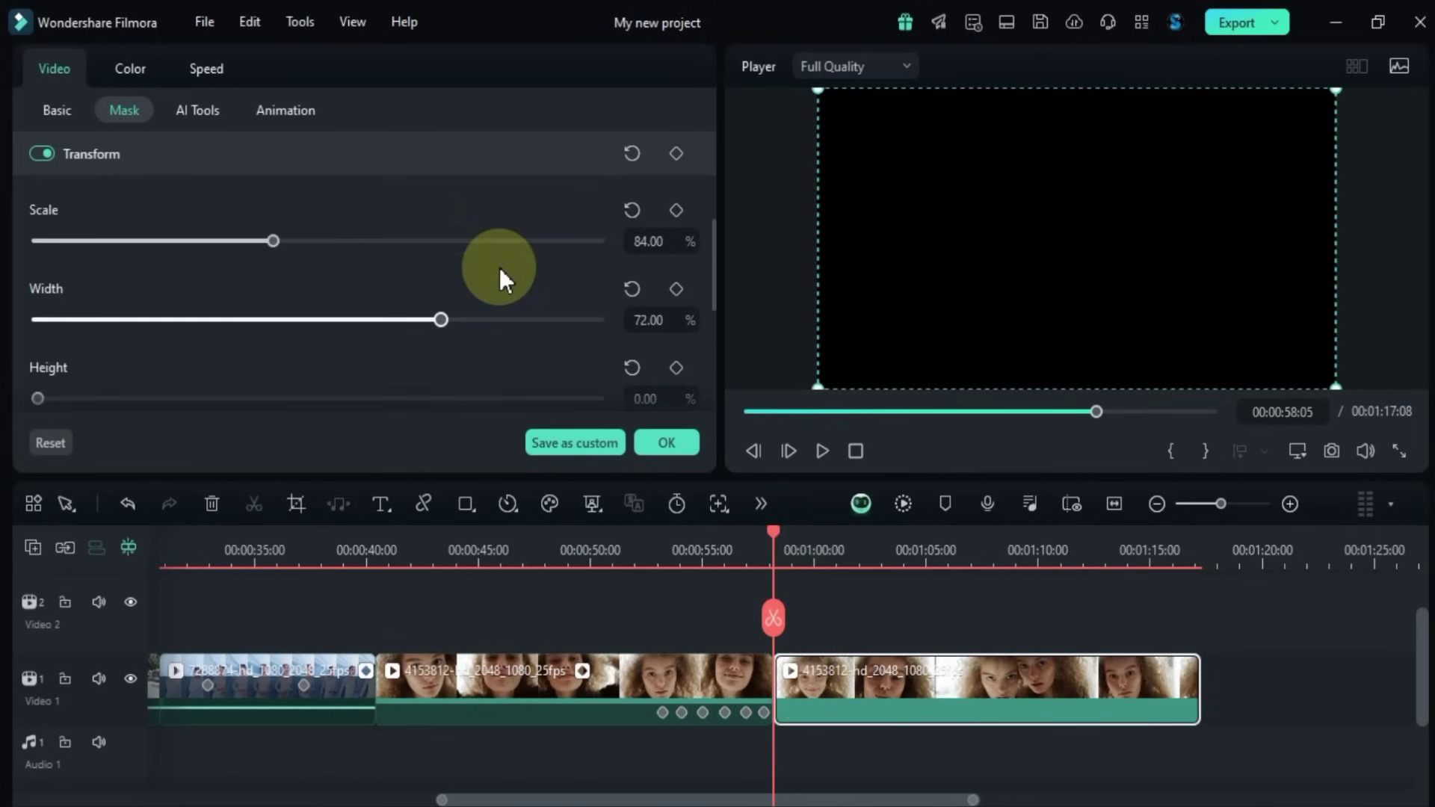
scroll(499, 268, up, 1)
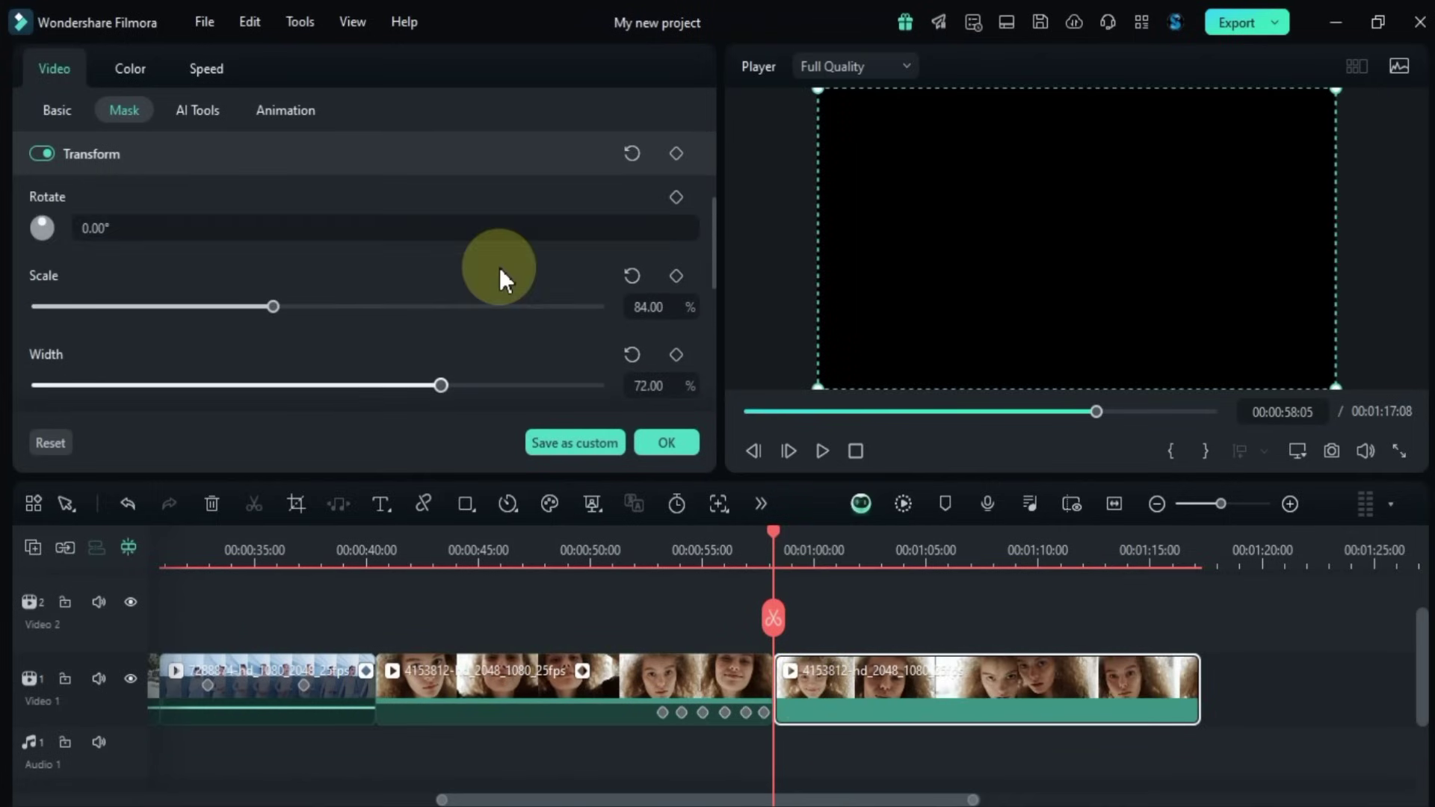
click(630, 160)
scroll(564, 305, down, 2)
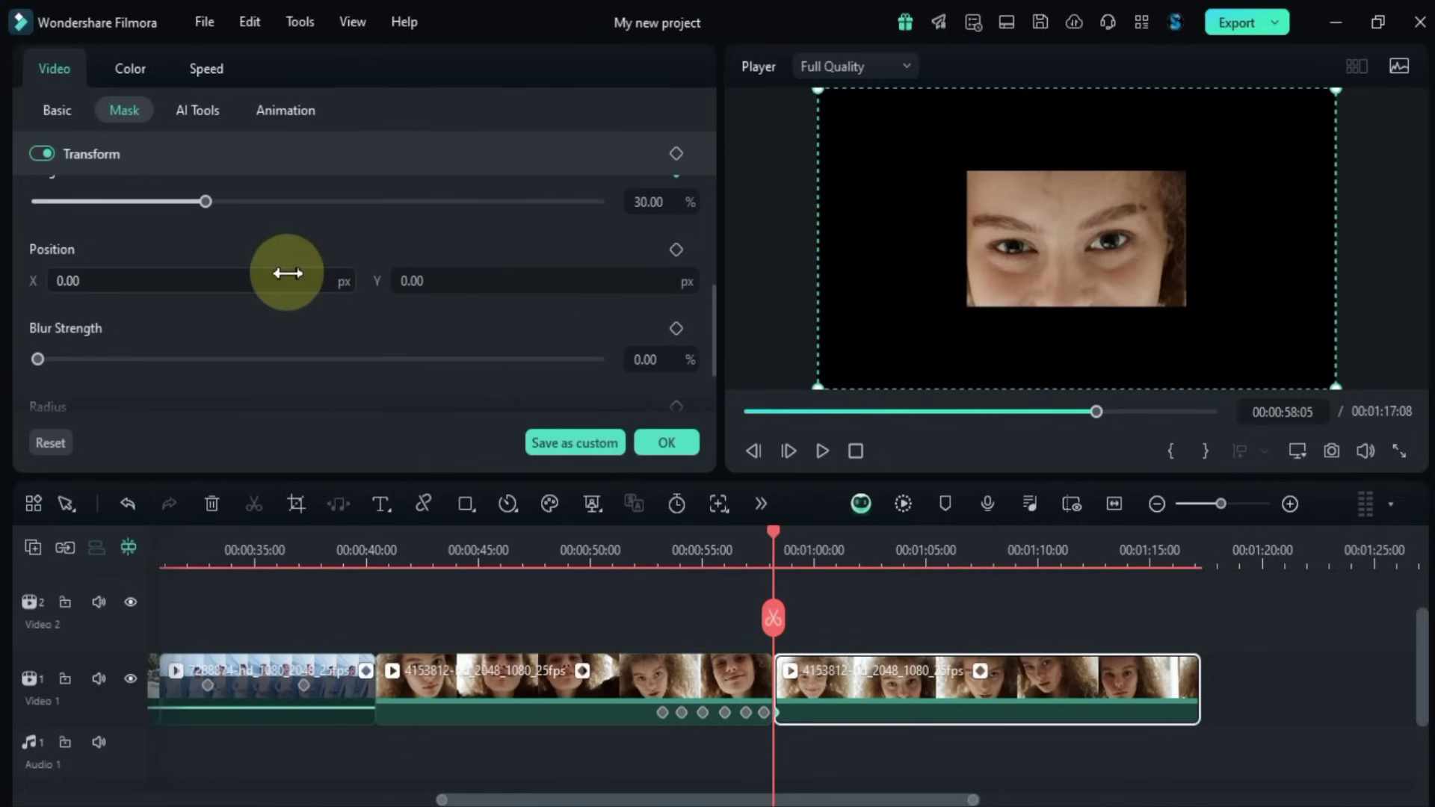
mouse_move(287, 272)
mouse_down()
mouse_move(346, 278)
mouse_move(266, 278)
mouse_move(286, 272)
mouse_up()
- Keyframe the mask window's Position X sliding from -545 to 555, then back to 55
click(681, 253)
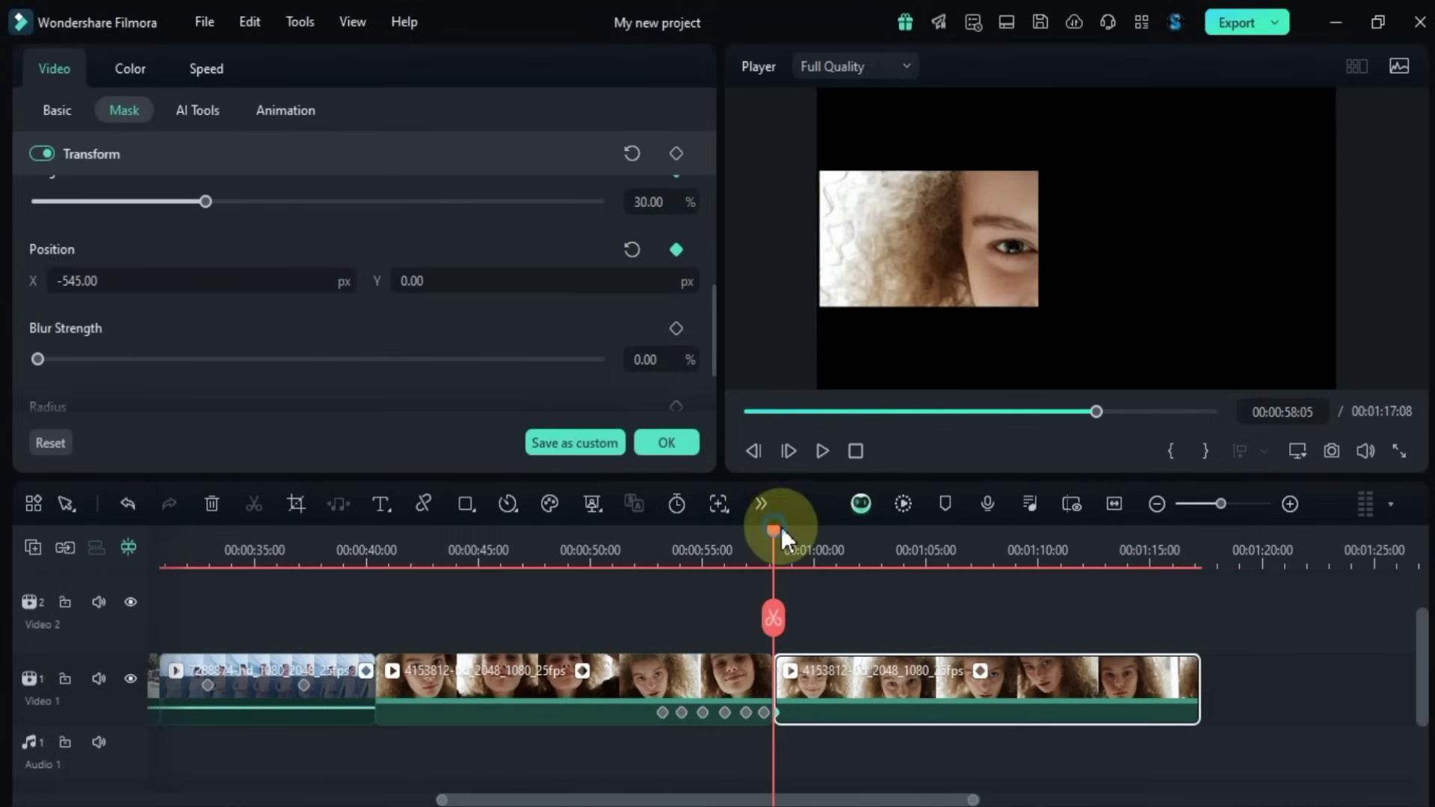
drag(782, 527, 833, 548)
click(676, 250)
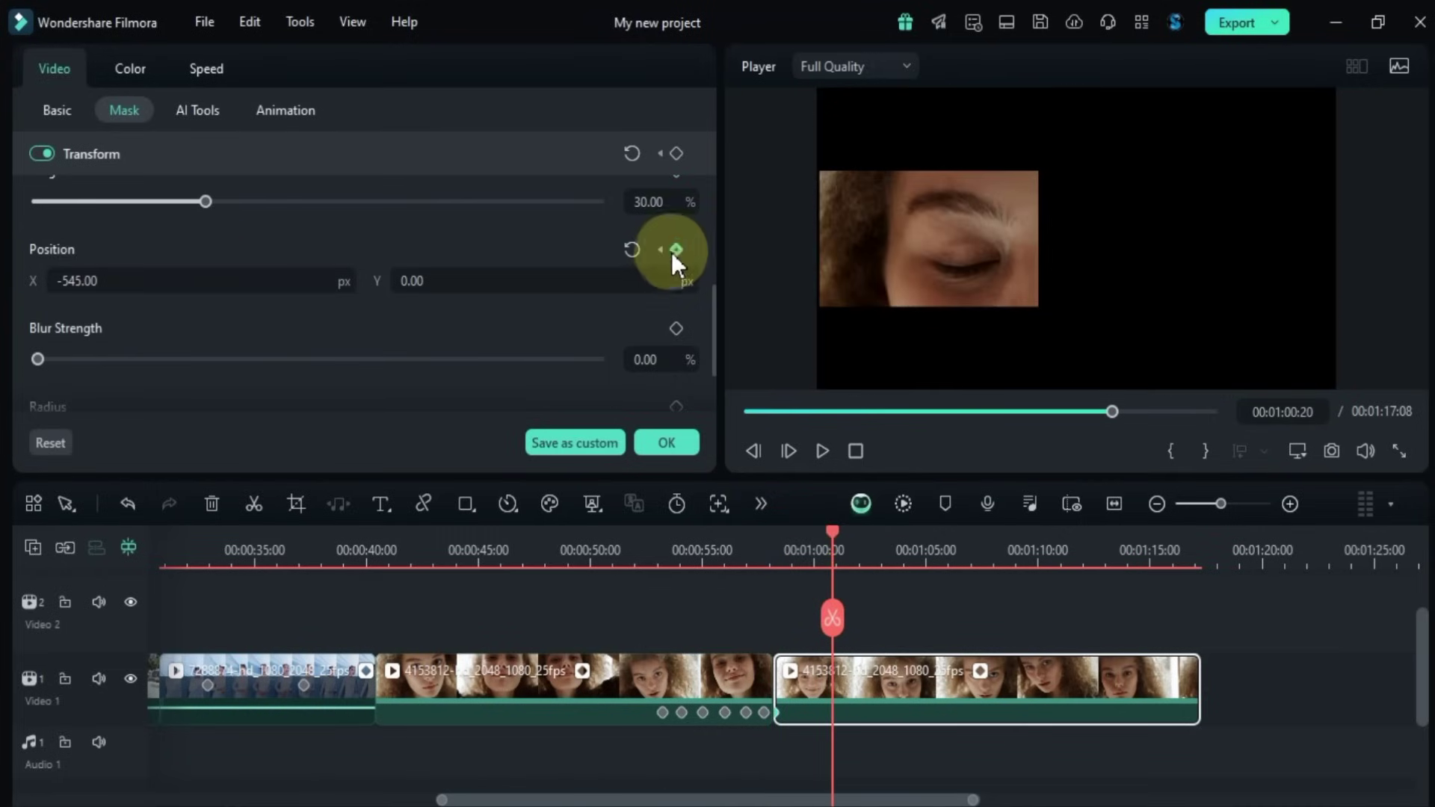
drag(284, 279, 208, 274)
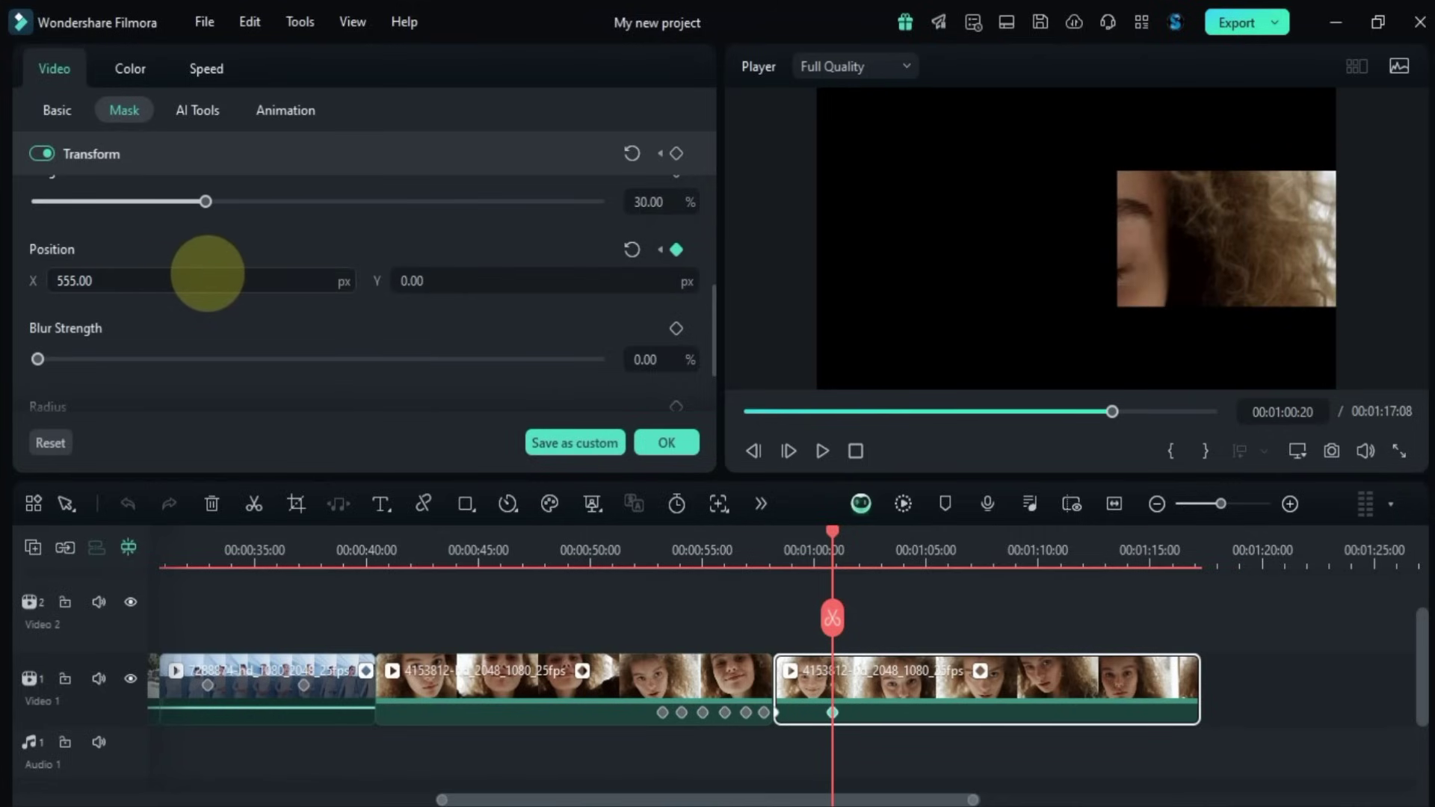
drag(836, 529, 876, 537)
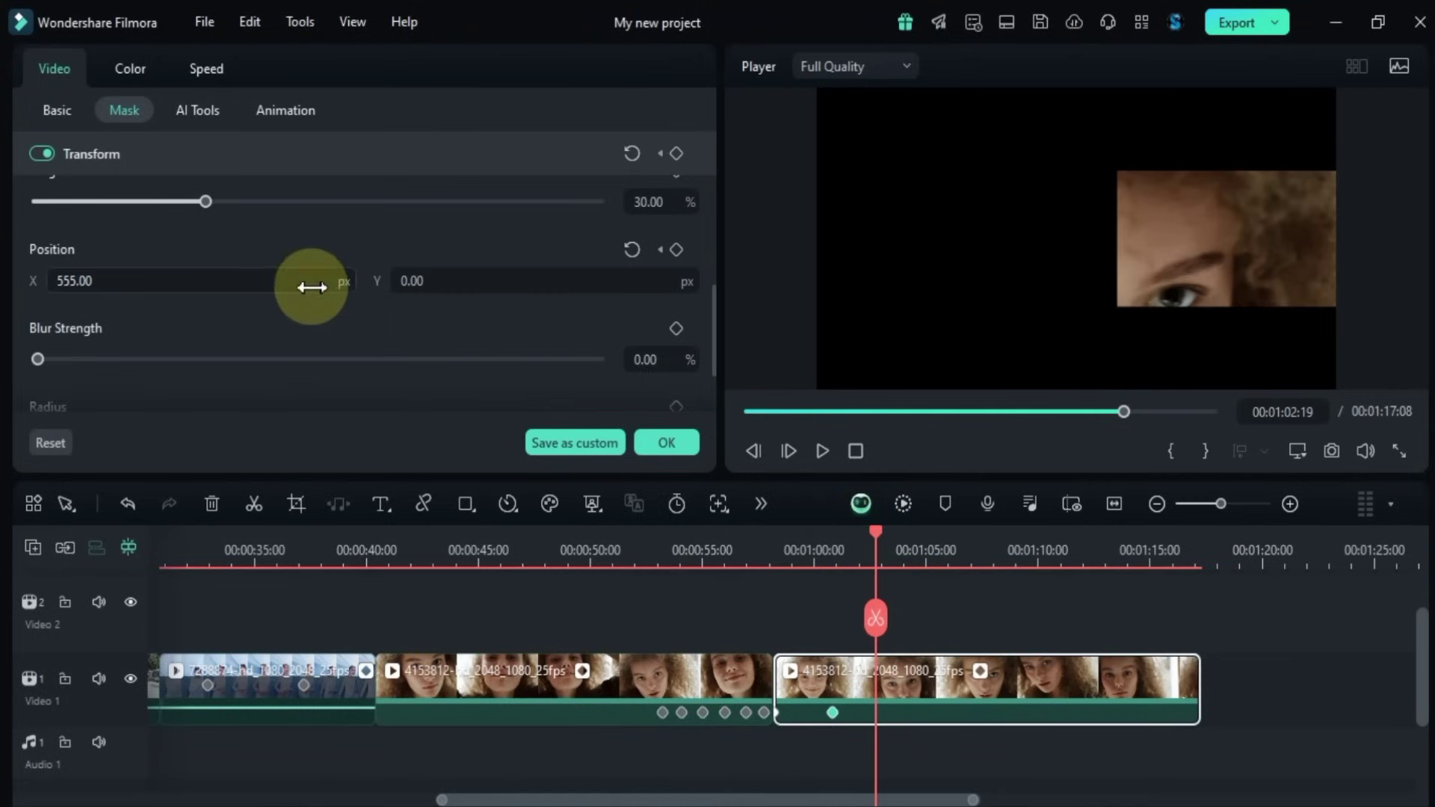
mouse_move(311, 281)
mouse_down()
mouse_move(279, 282)
mouse_move(304, 281)
mouse_up()
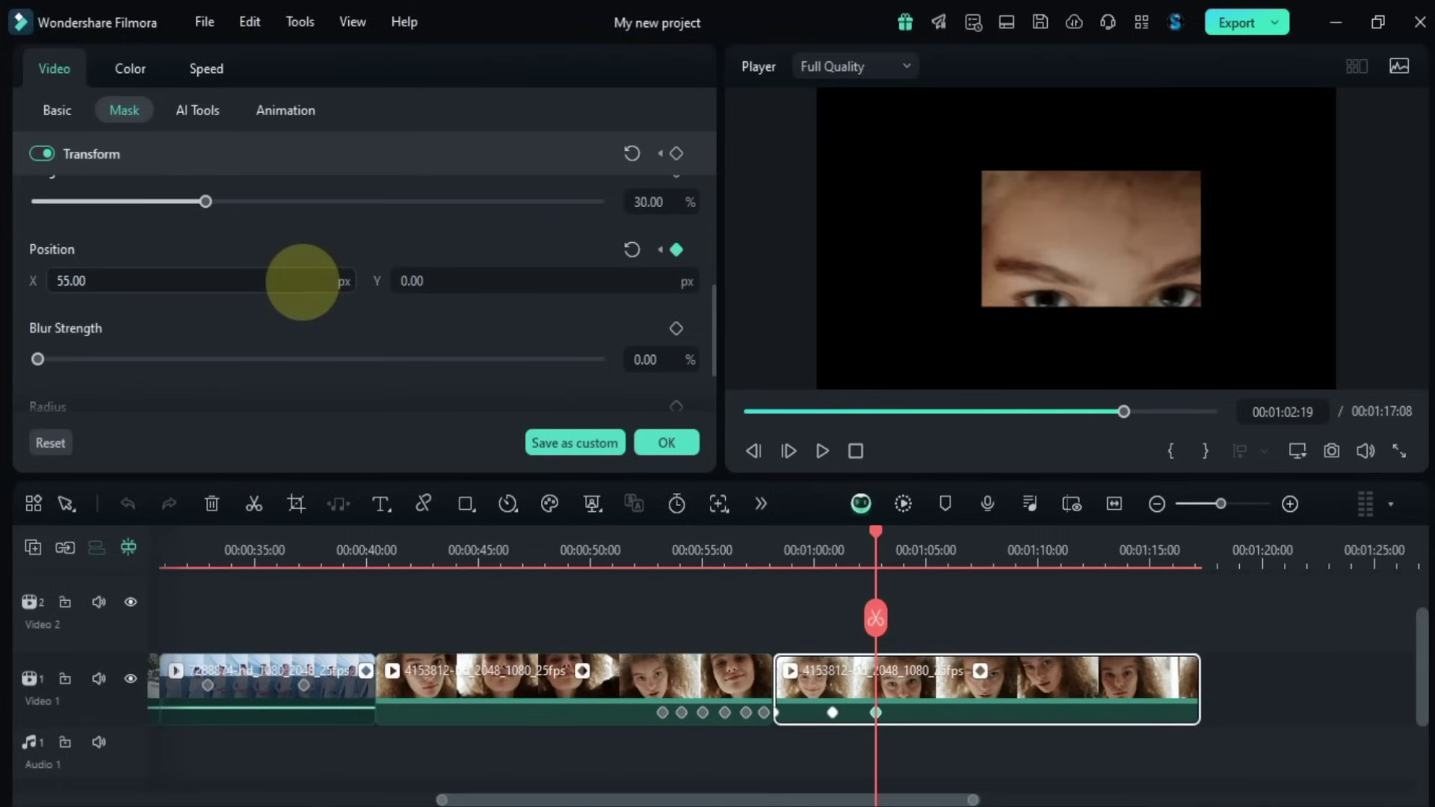
- Grow the mask scale from 50% to 135% by 00:01:02:19 and play it back
click(869, 624)
click(837, 713)
click(830, 452)
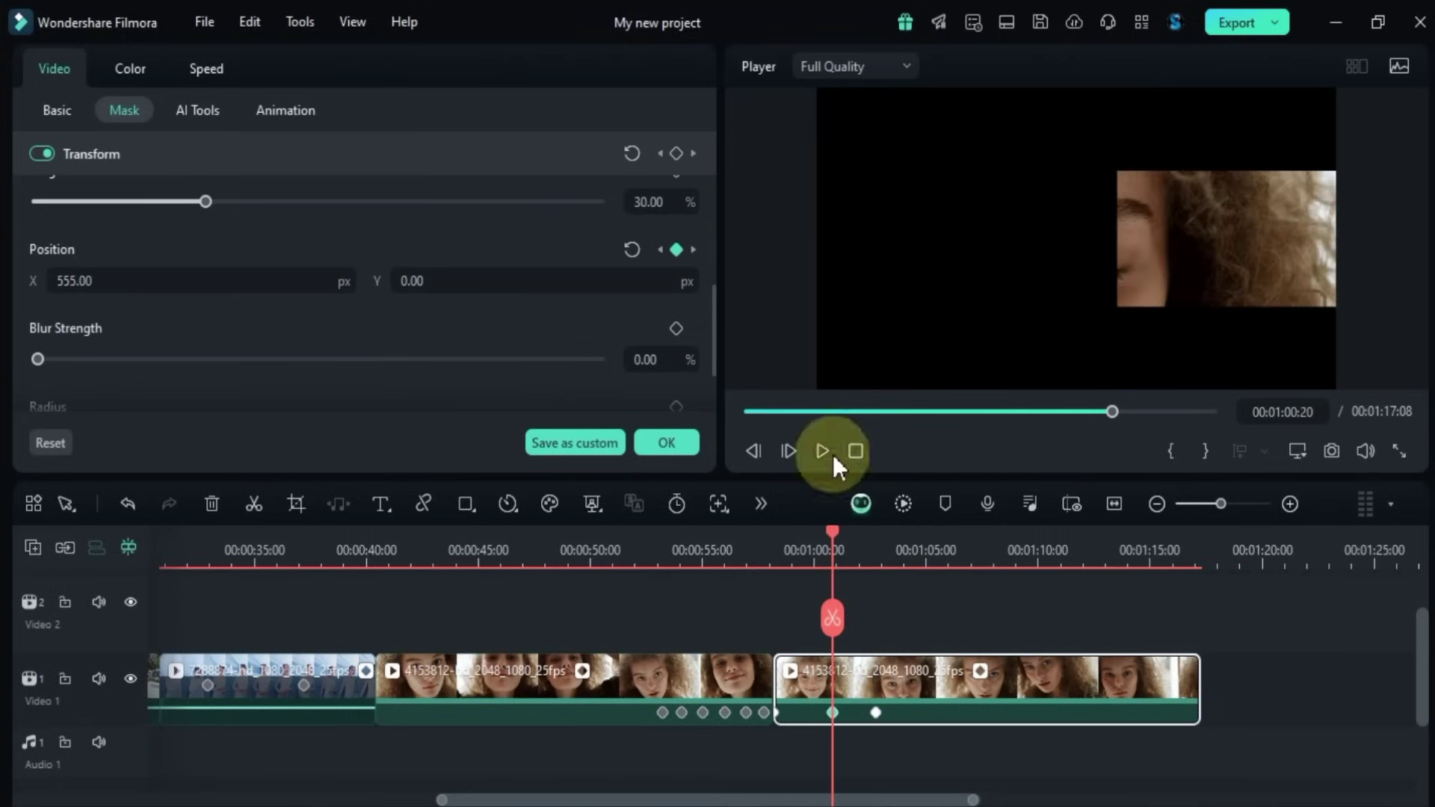
scroll(560, 243, up, 3)
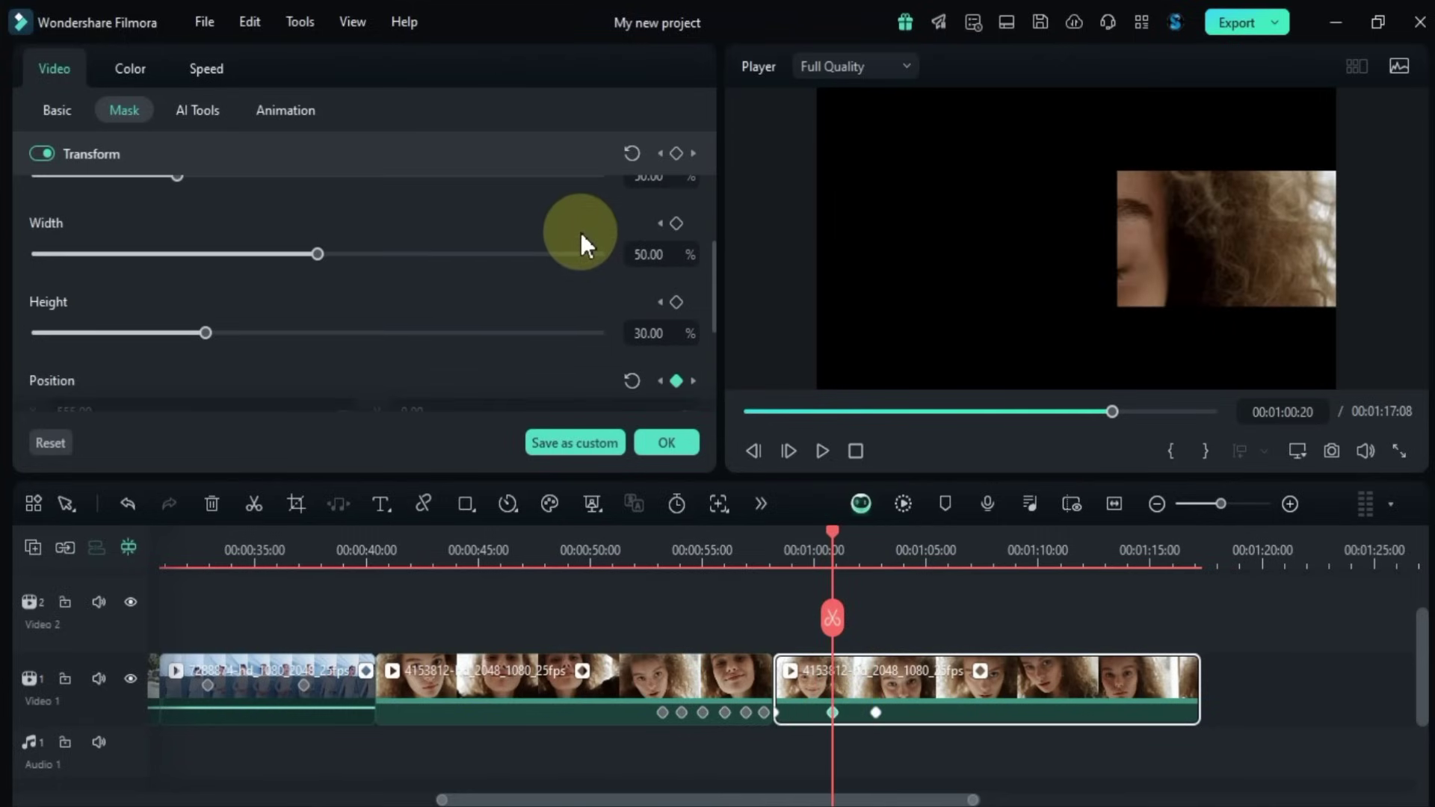
scroll(581, 239, up, 1)
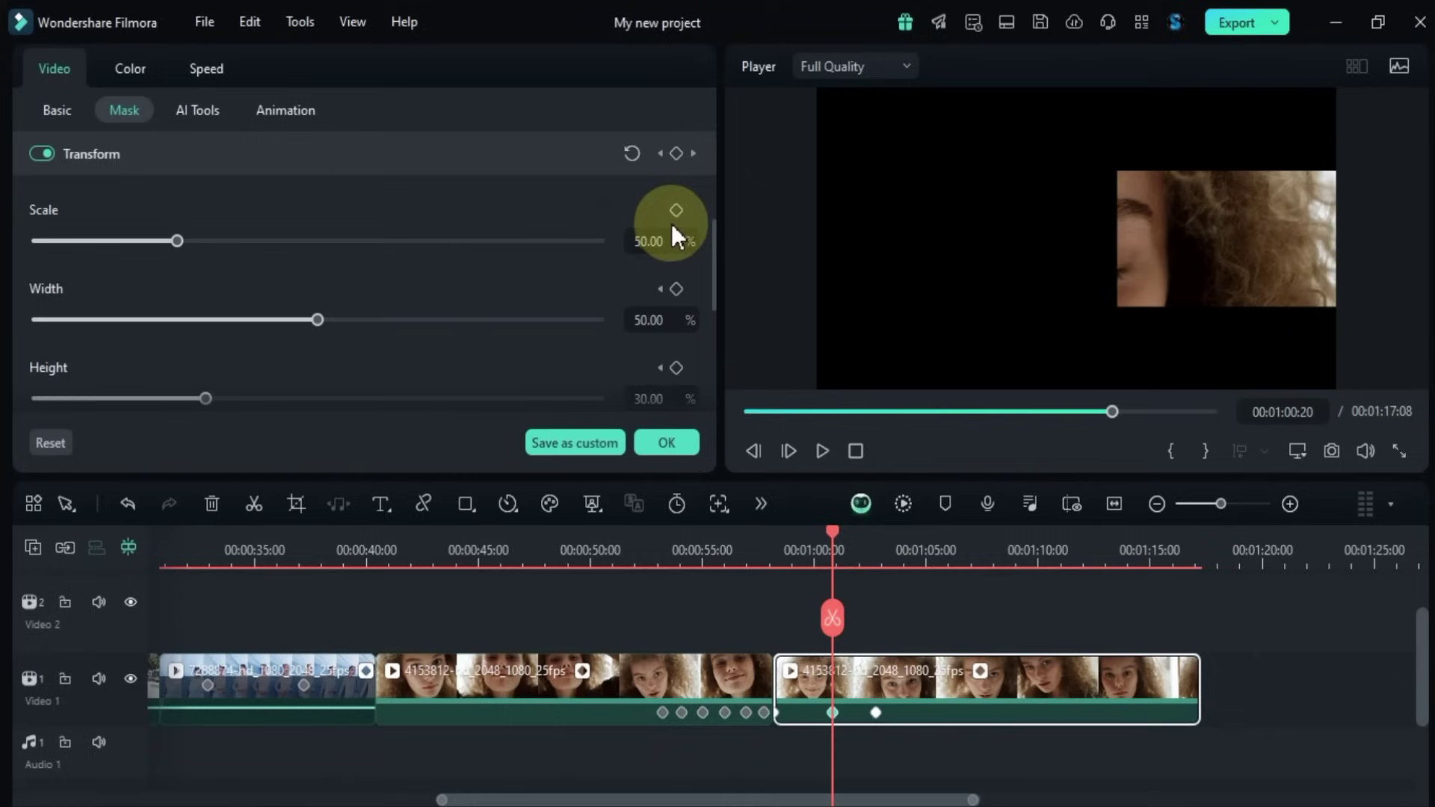
click(876, 712)
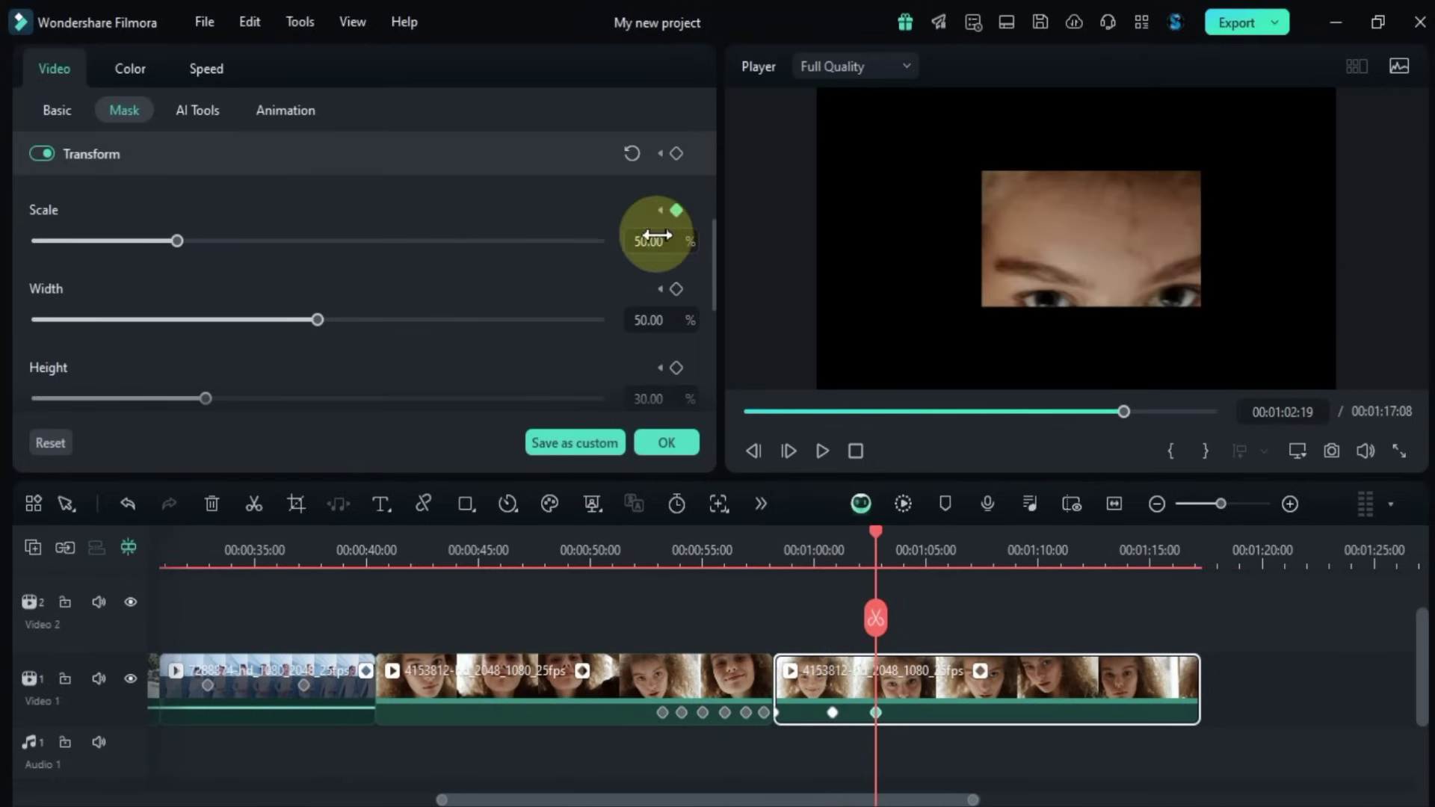
drag(651, 236, 656, 238)
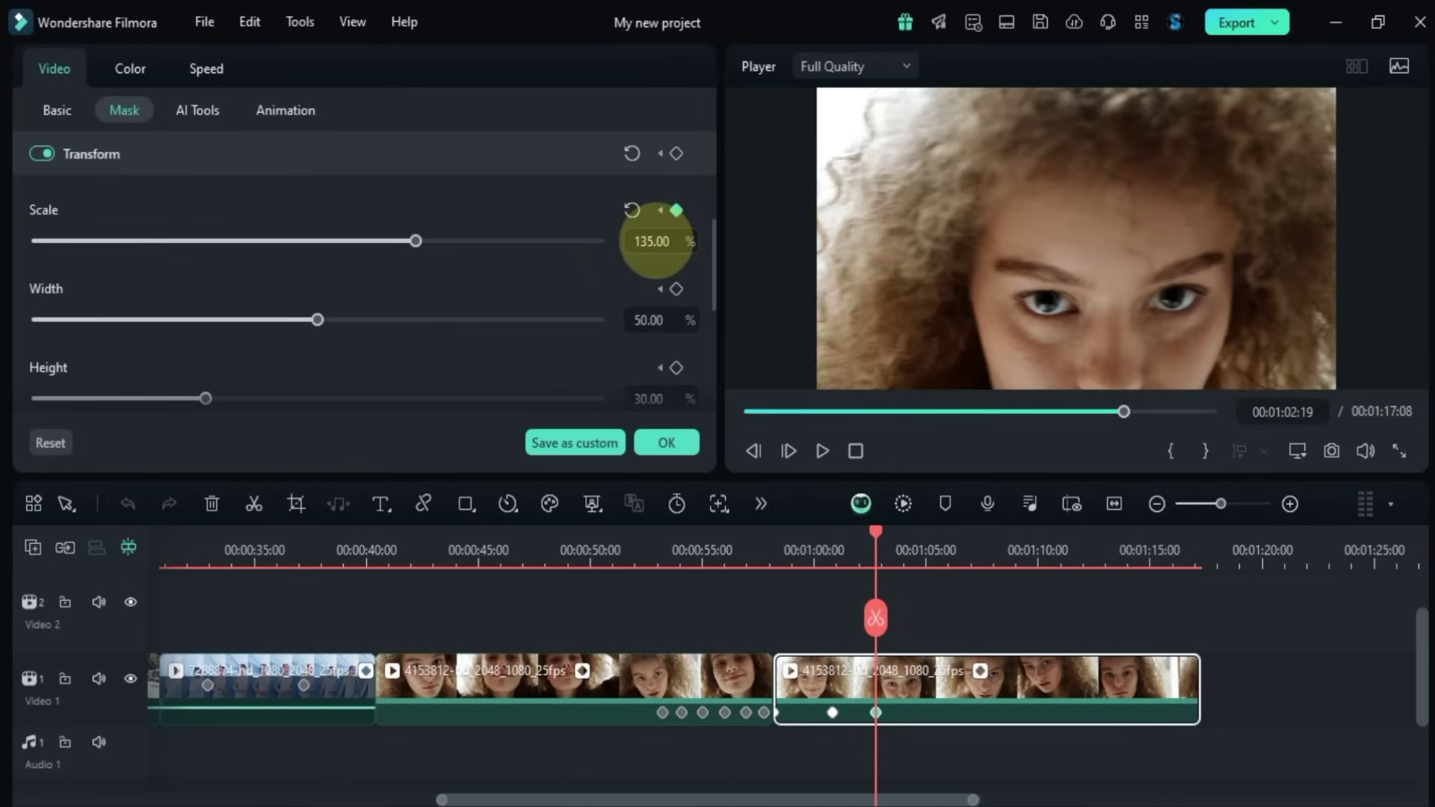
drag(877, 537, 796, 561)
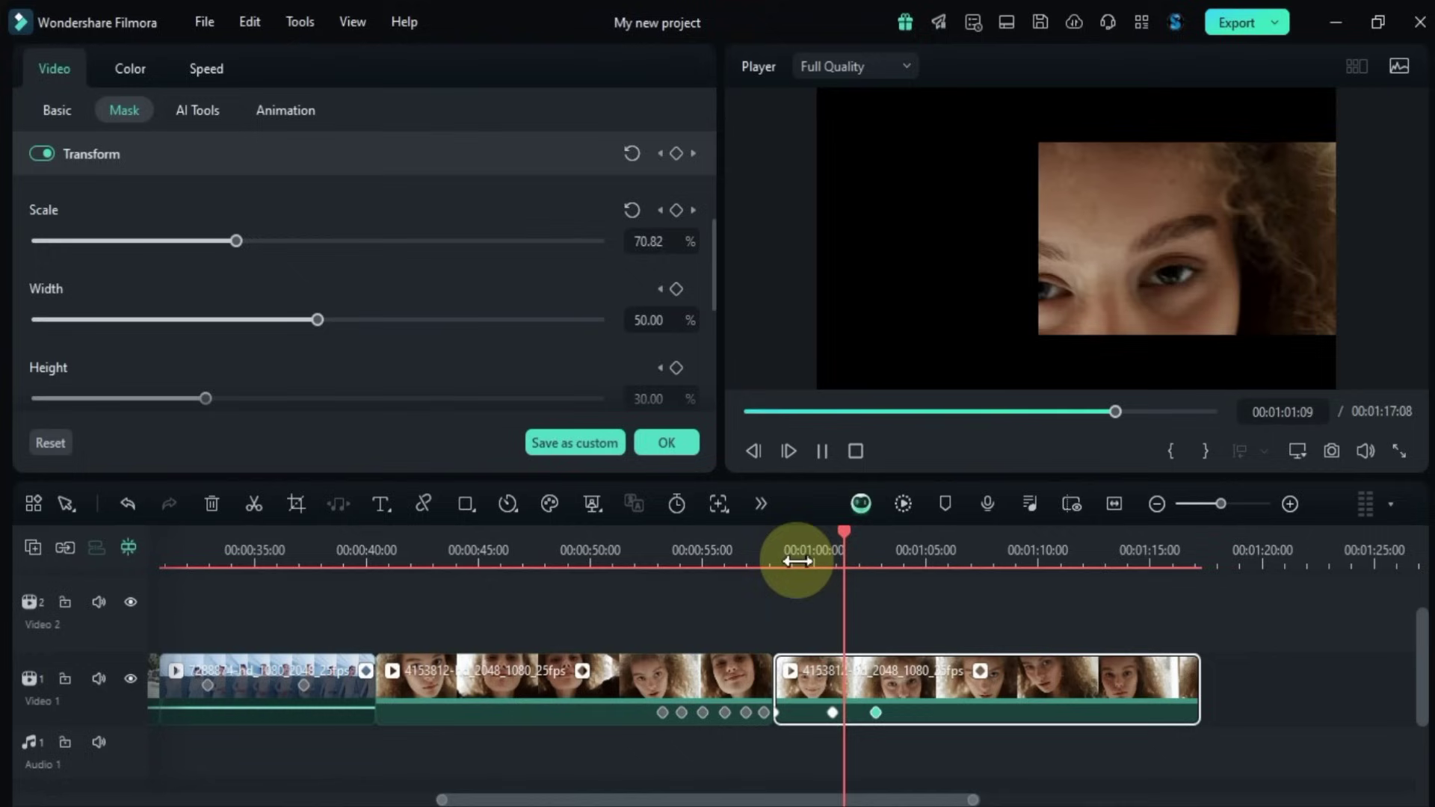
key(space)
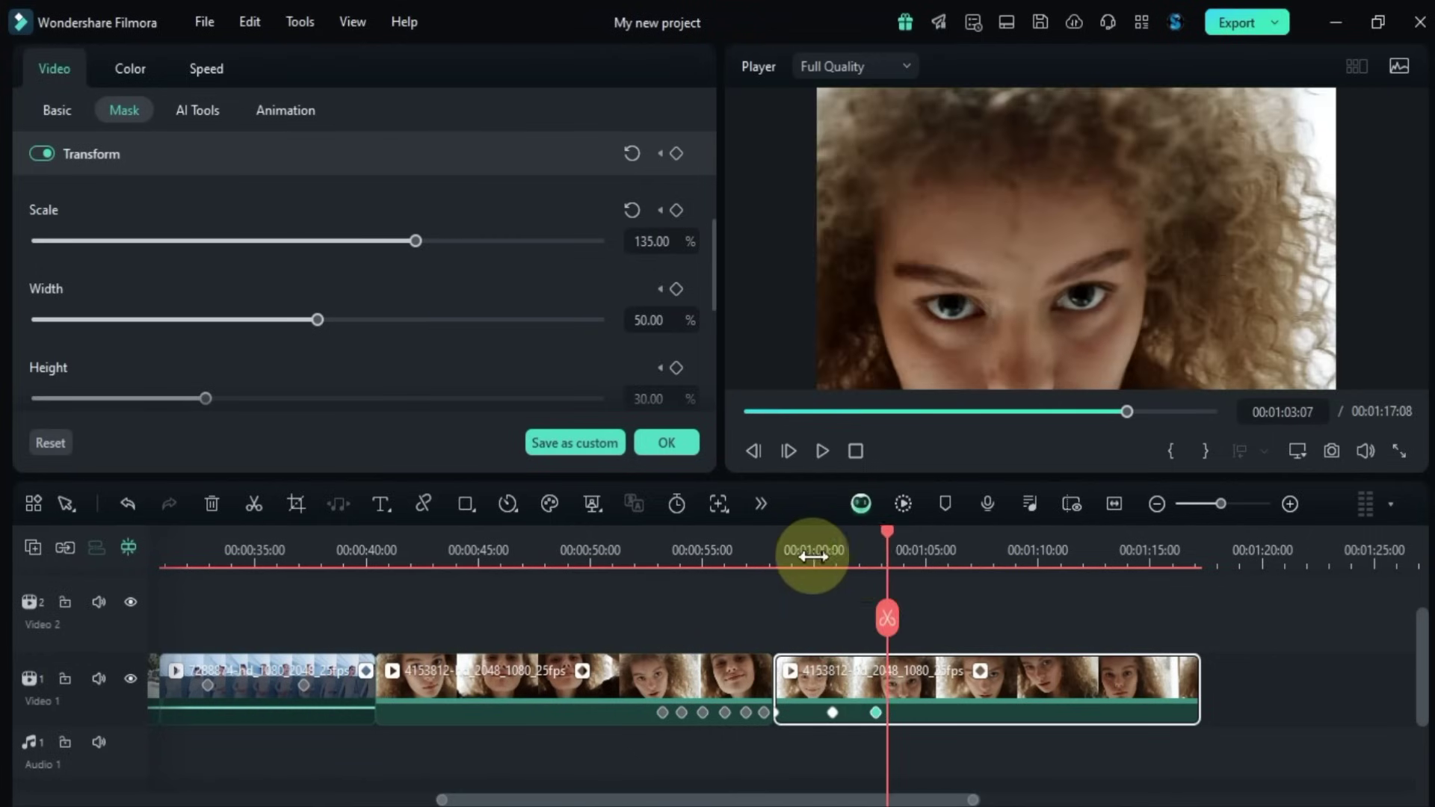
scroll(362, 284, down, 5)
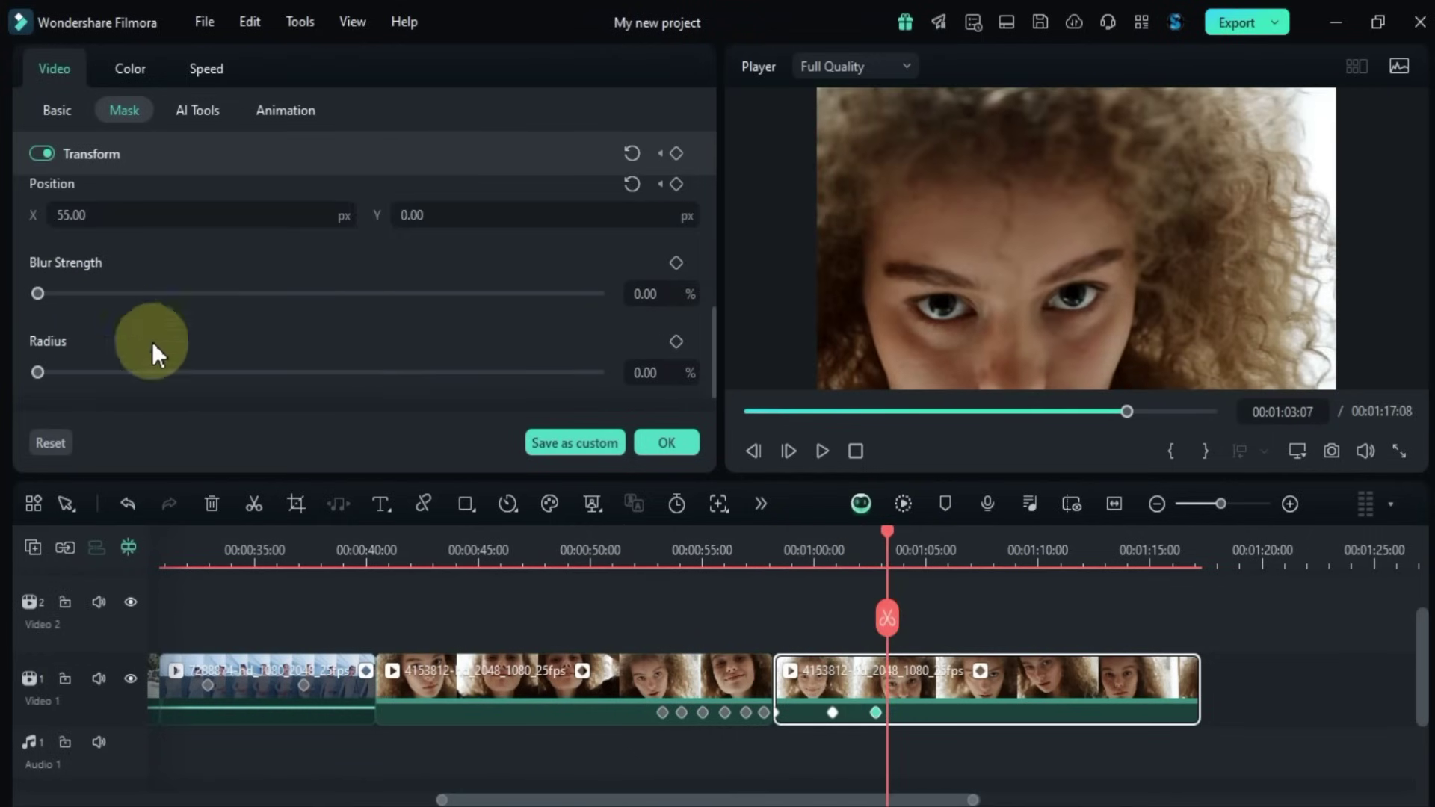
- Set the mask Blur Strength to 12% and preview the soft-edged sliding window
click(845, 546)
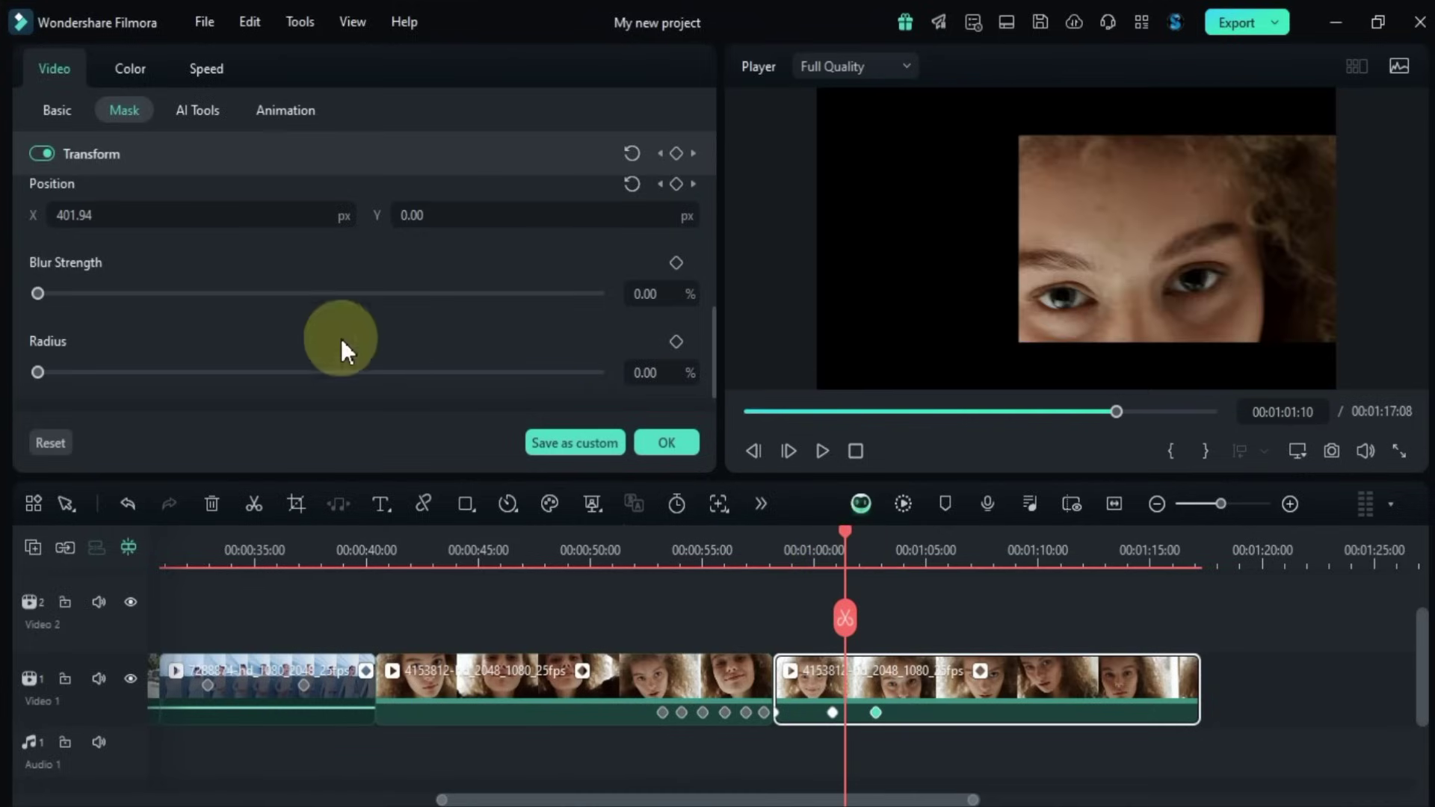
drag(39, 294, 106, 294)
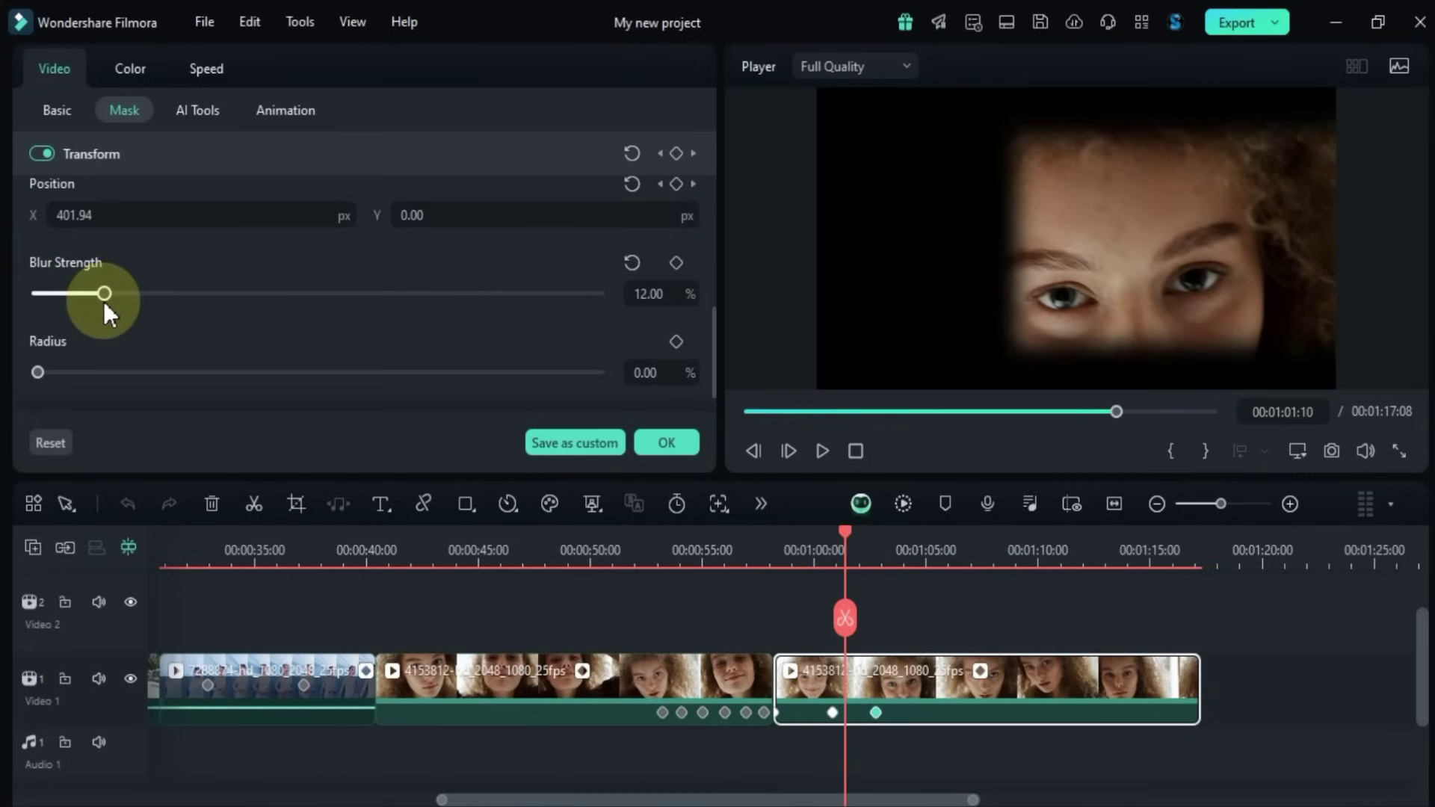
drag(841, 528, 780, 549)
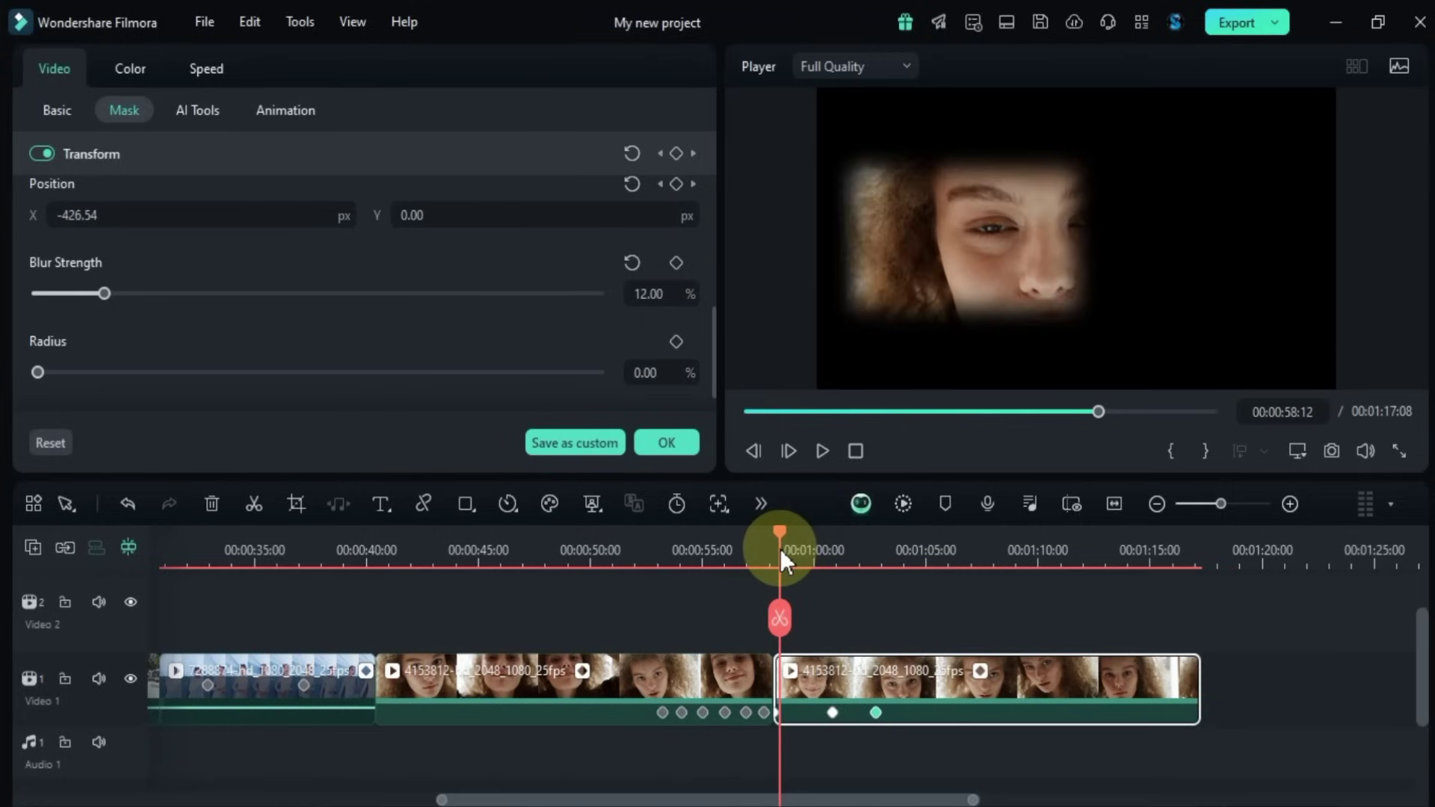
key(space)
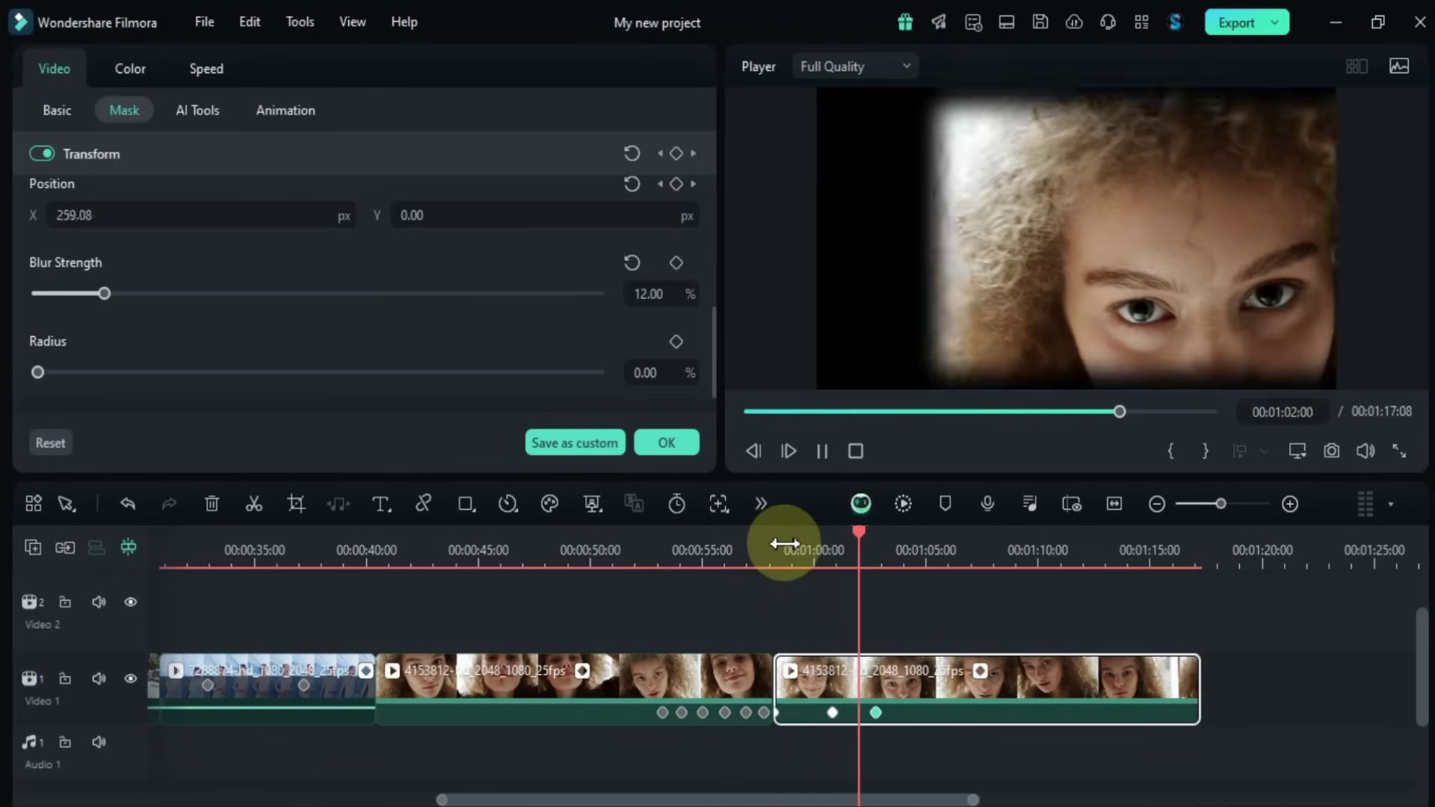
key(space)
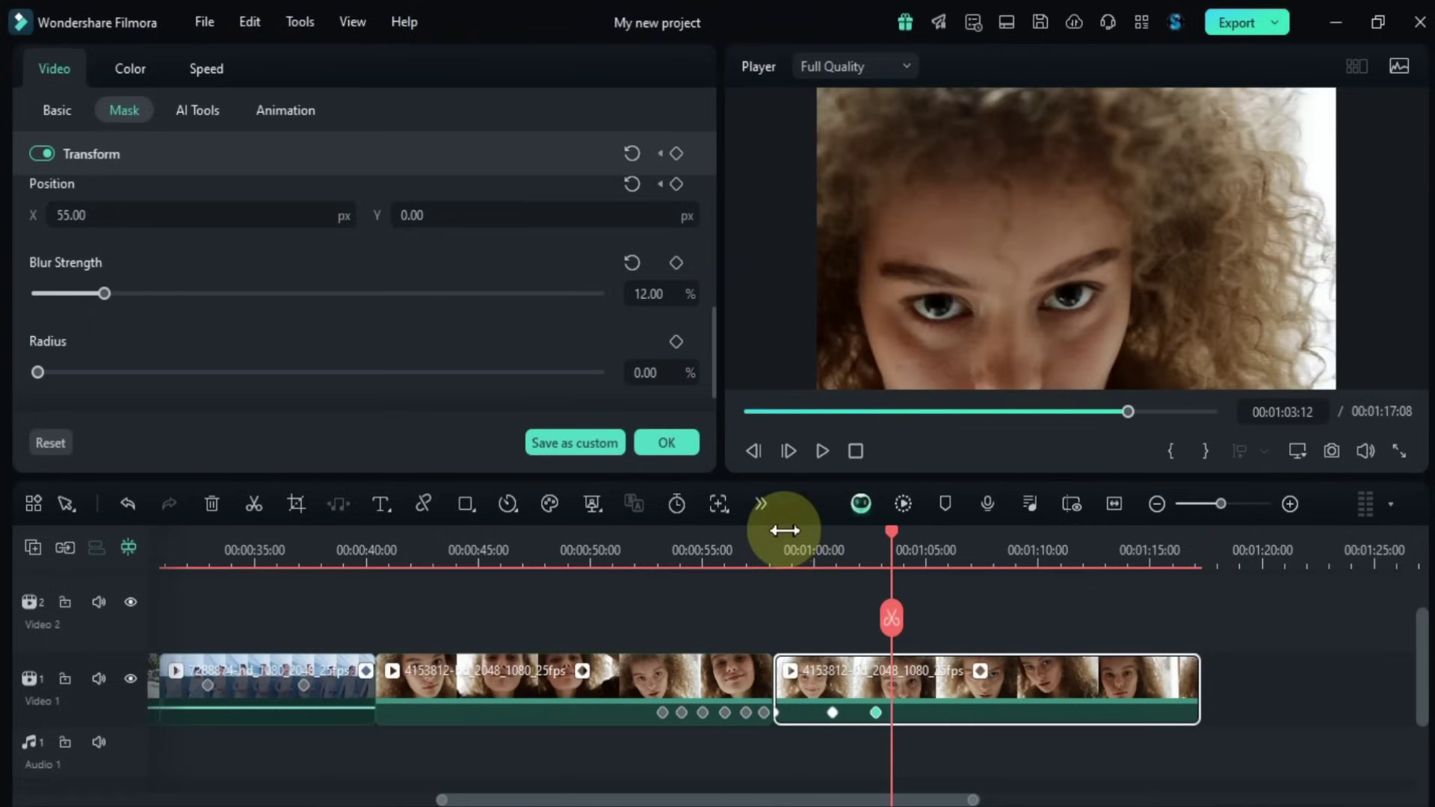
click(850, 545)
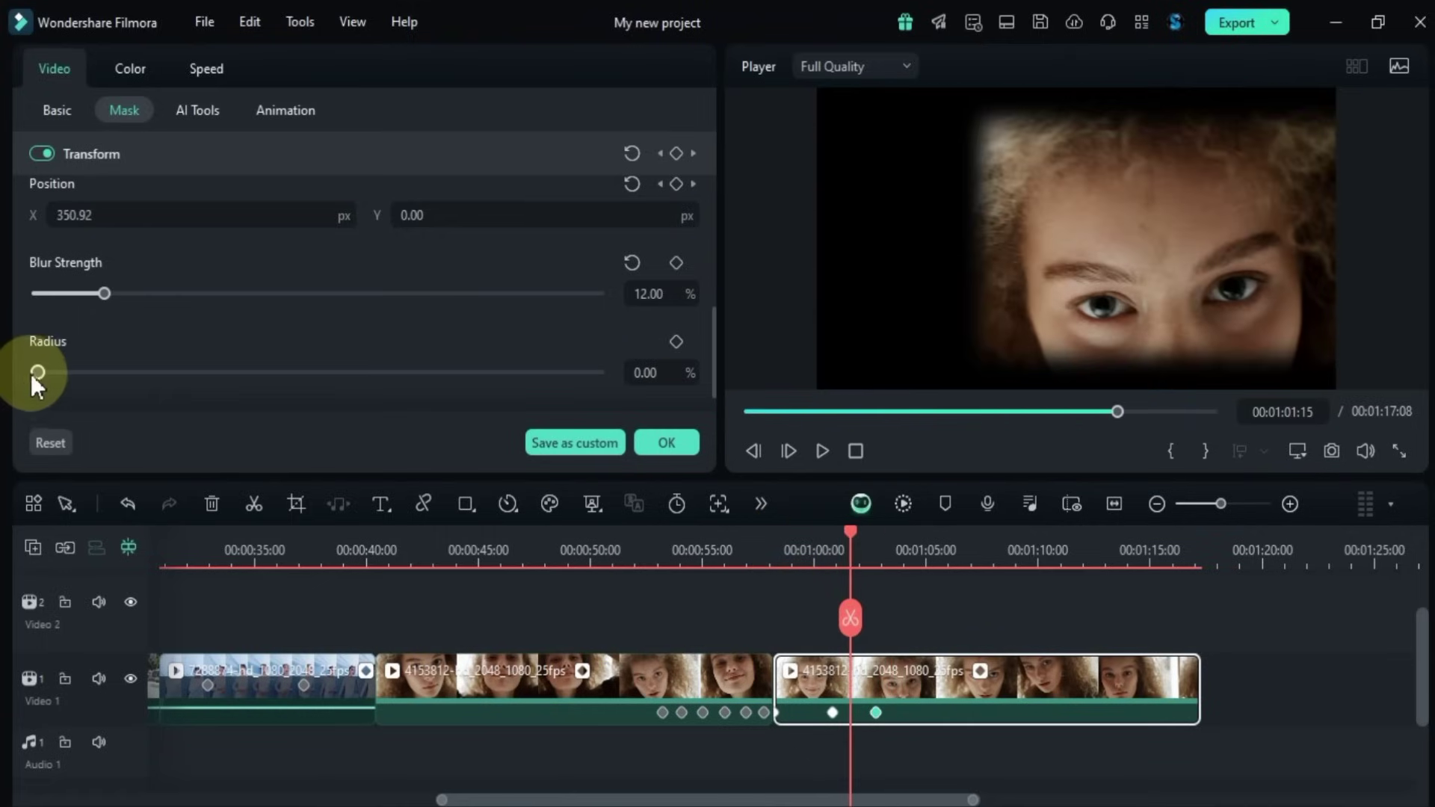
- Set the corner radius to 13%, drop blur to 0%, and preview the clip
drag(119, 376, 319, 385)
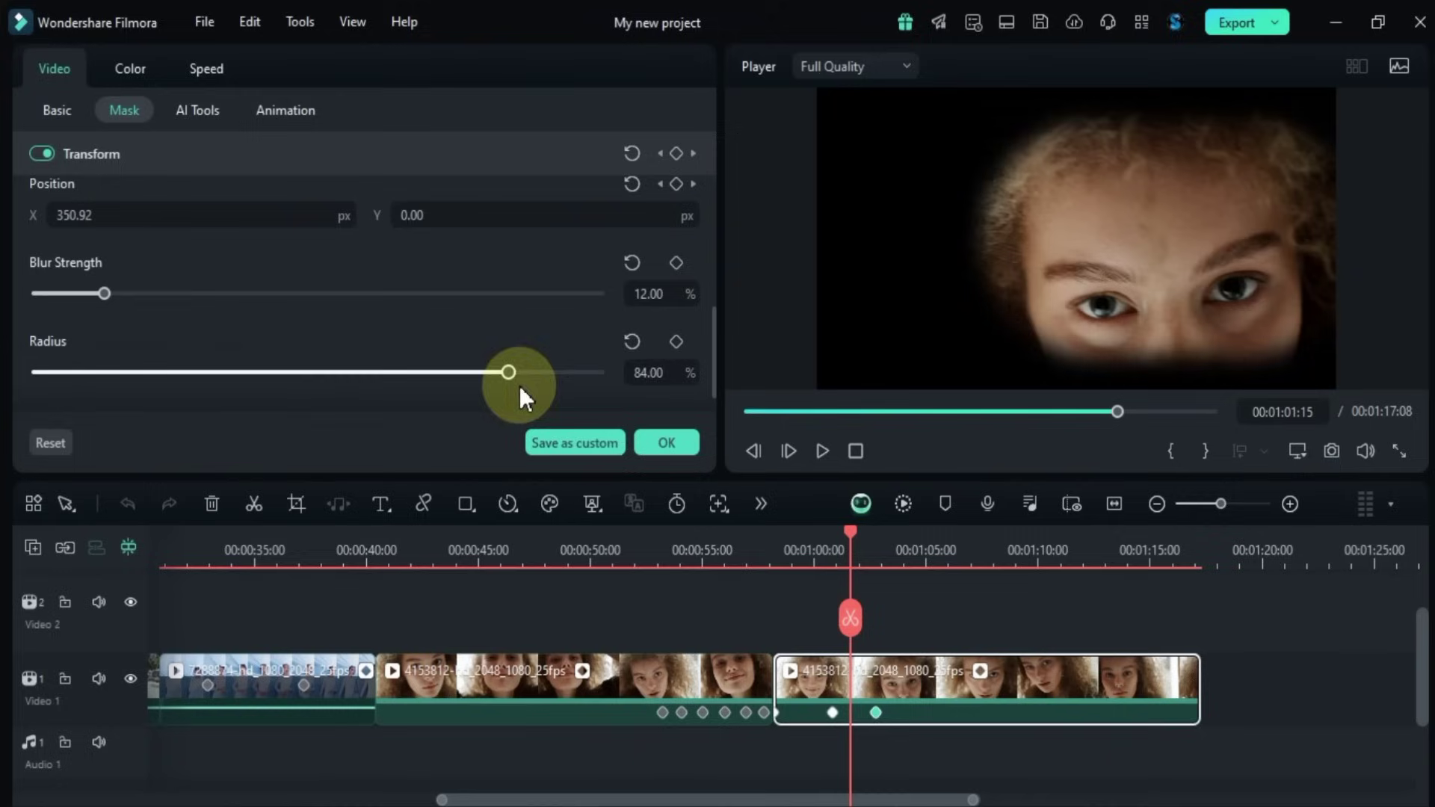
drag(520, 387, 112, 367)
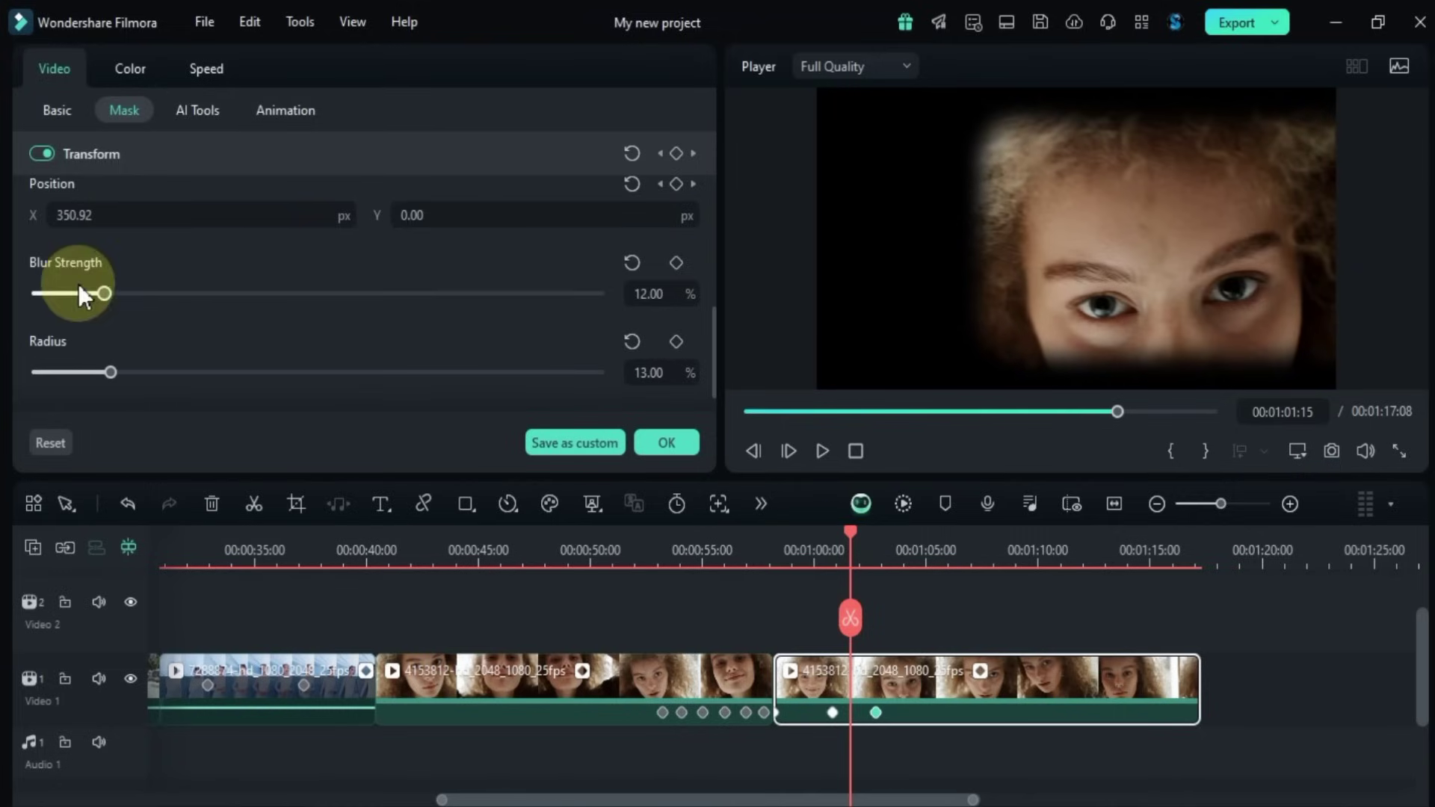
drag(77, 290, 11, 299)
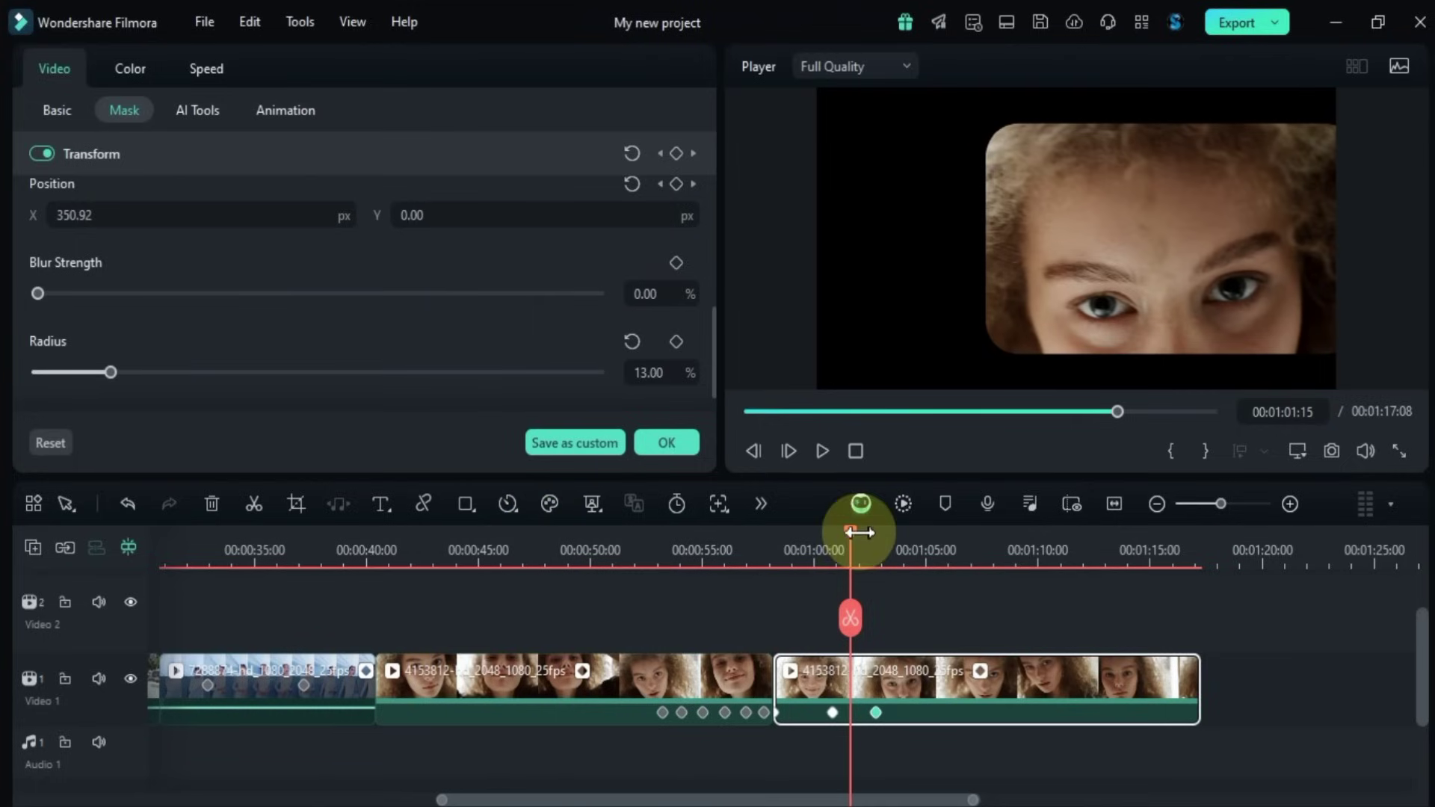
drag(854, 532, 781, 555)
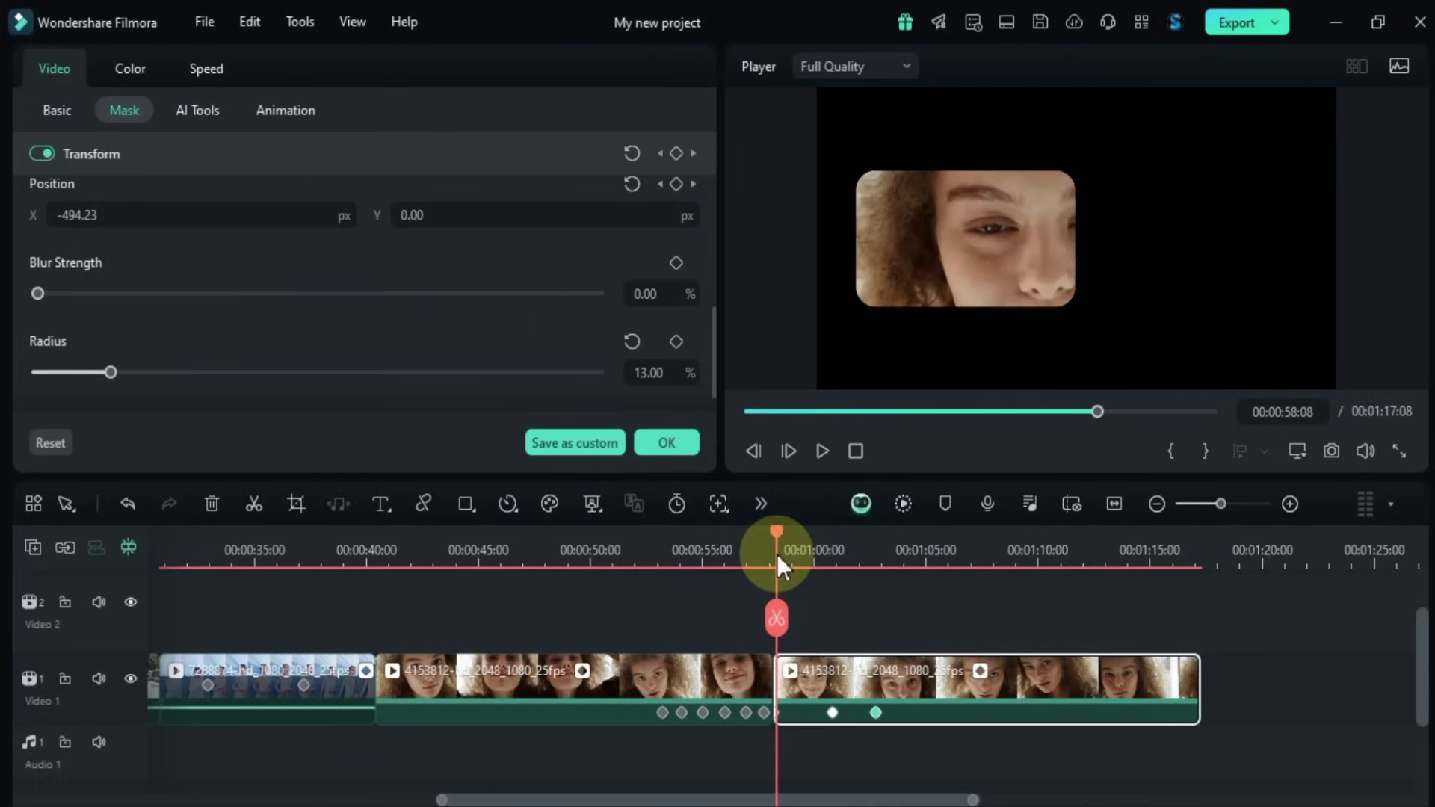
key(space)
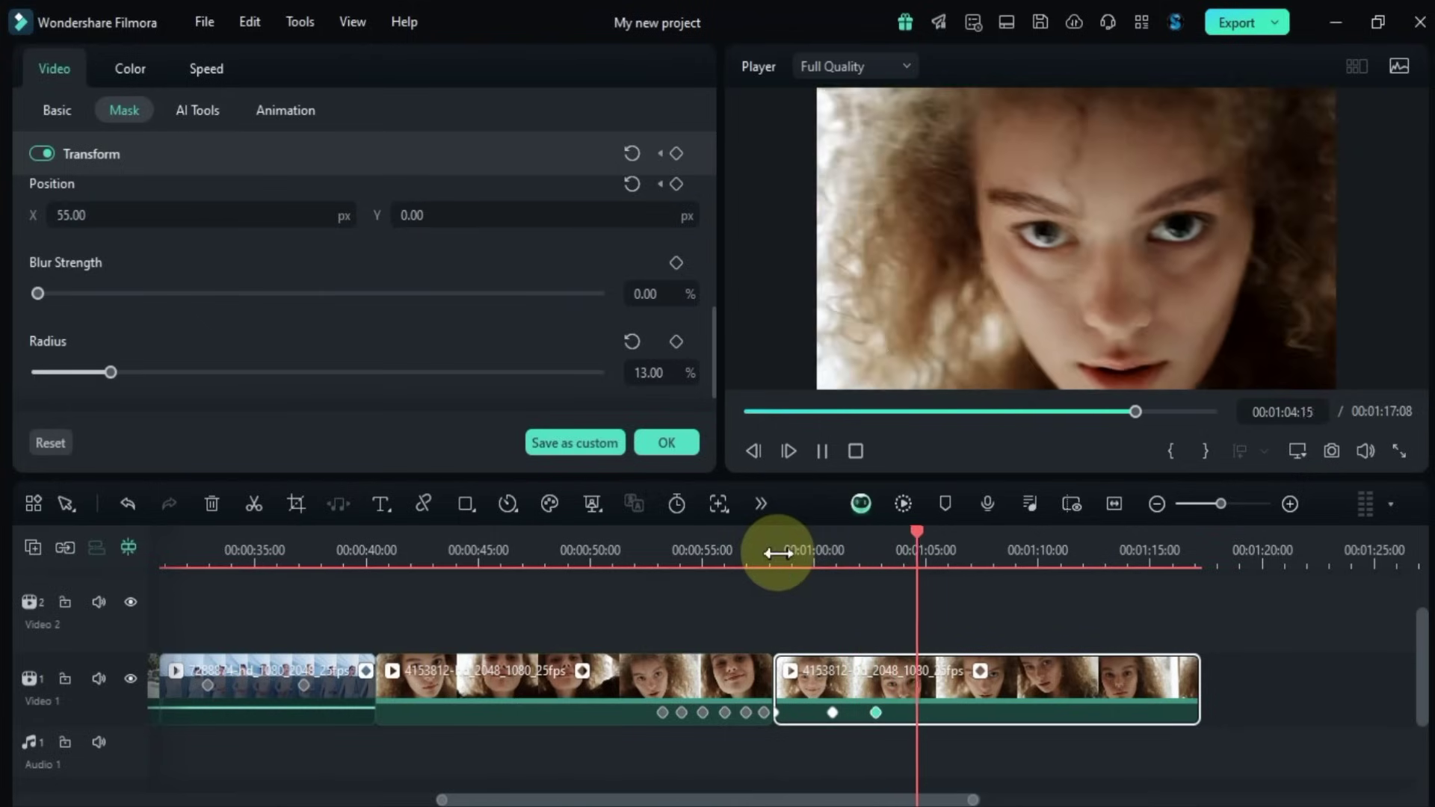
key(space)
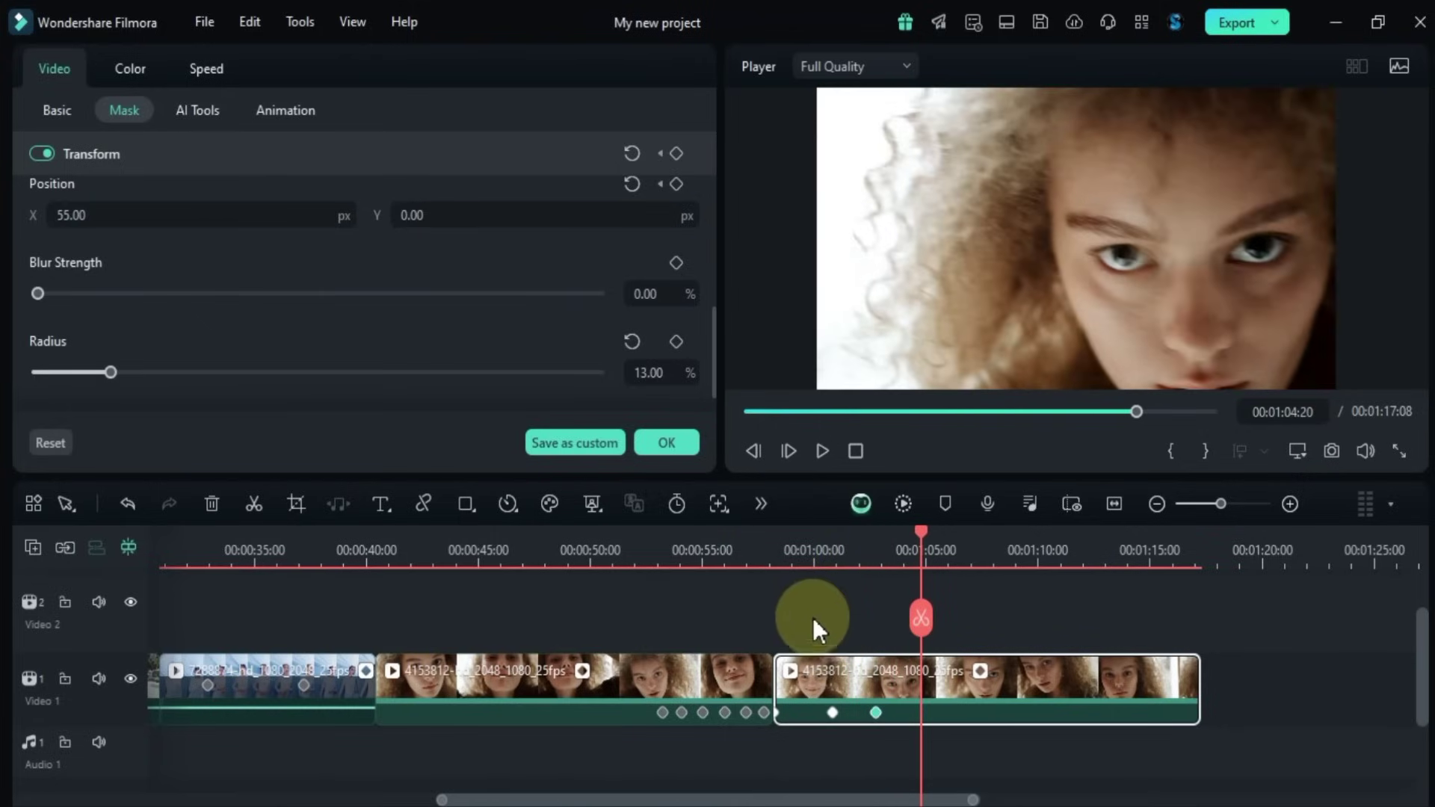
scroll(322, 320, down, 1)
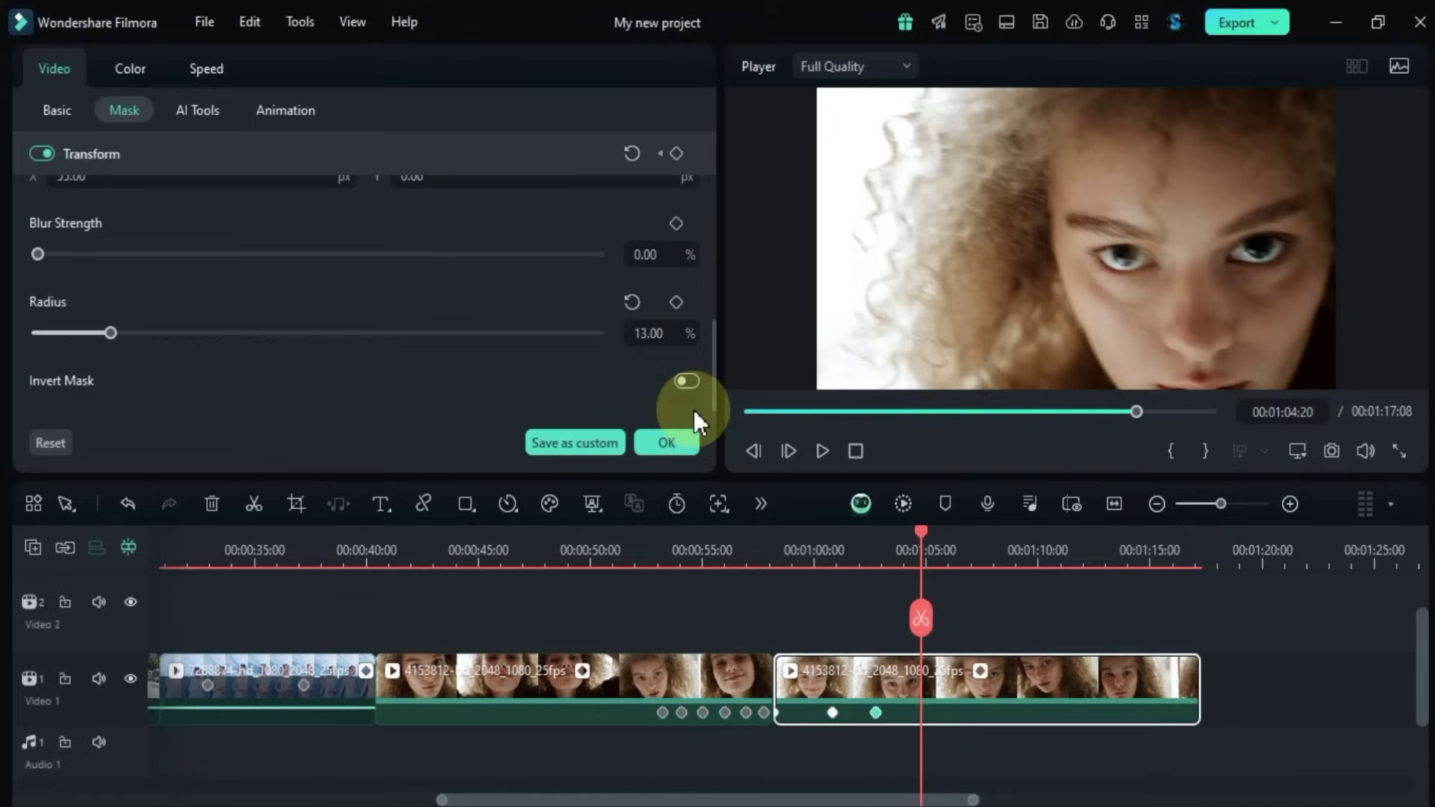
click(849, 551)
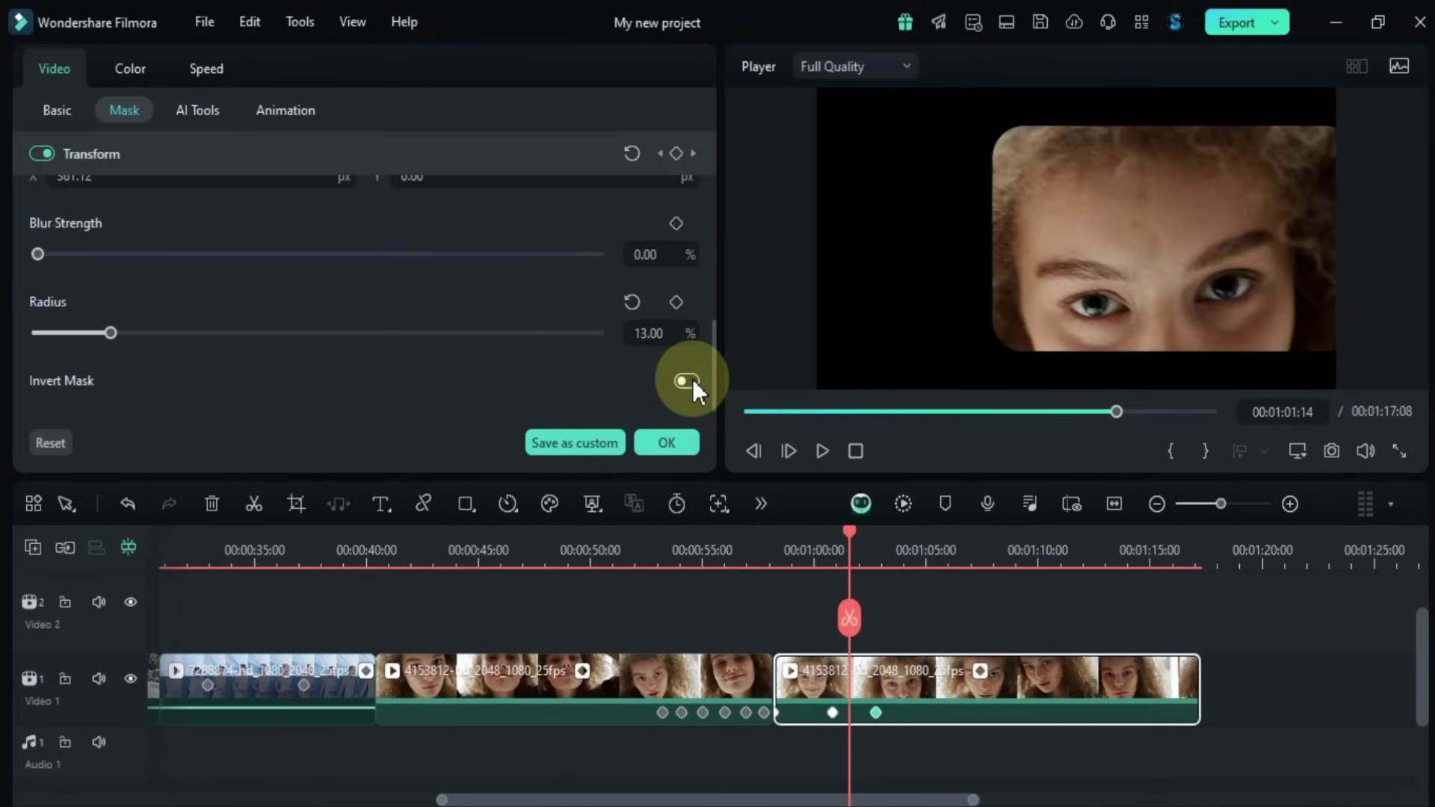
click(691, 381)
click(690, 381)
click(690, 381)
click(852, 532)
drag(834, 541, 893, 561)
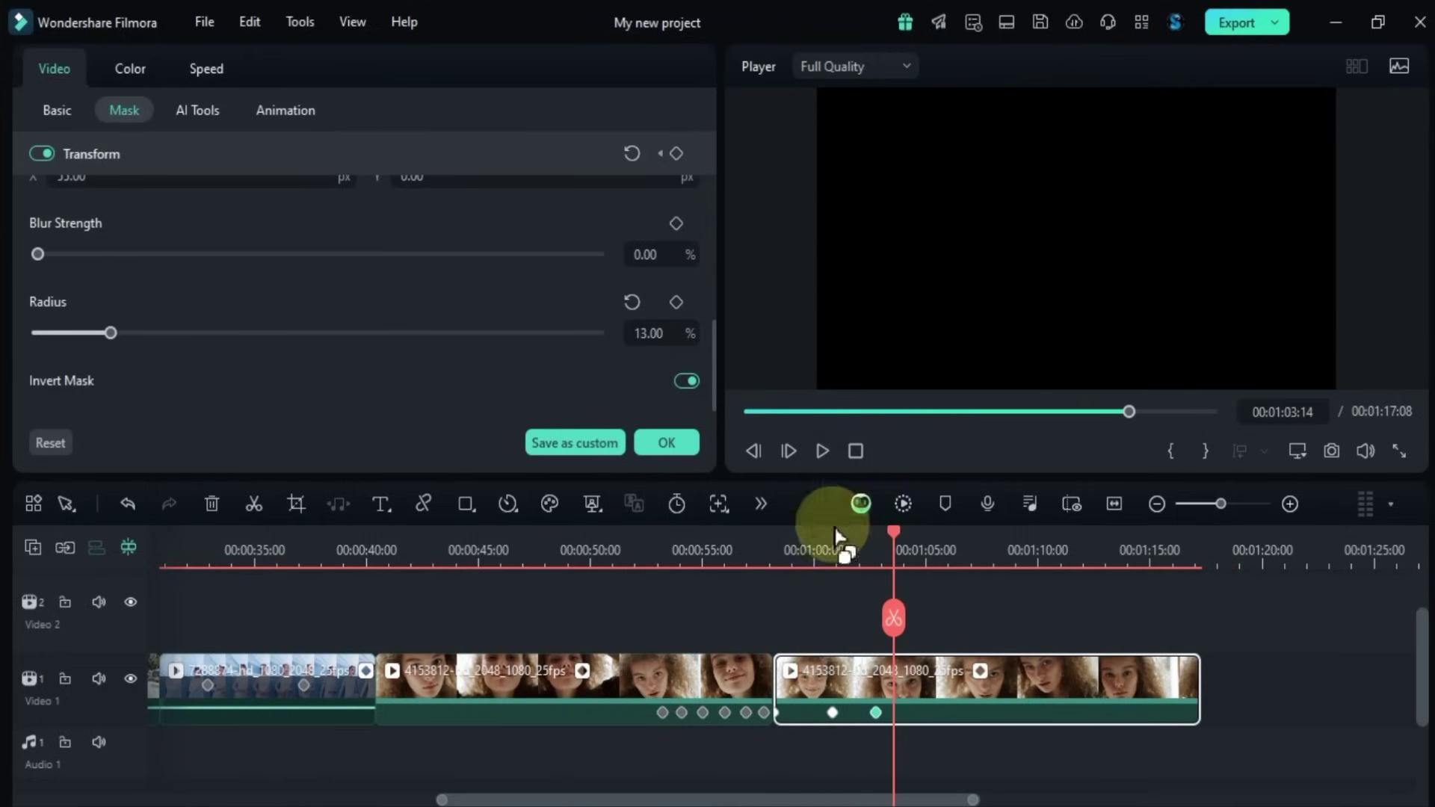
click(686, 382)
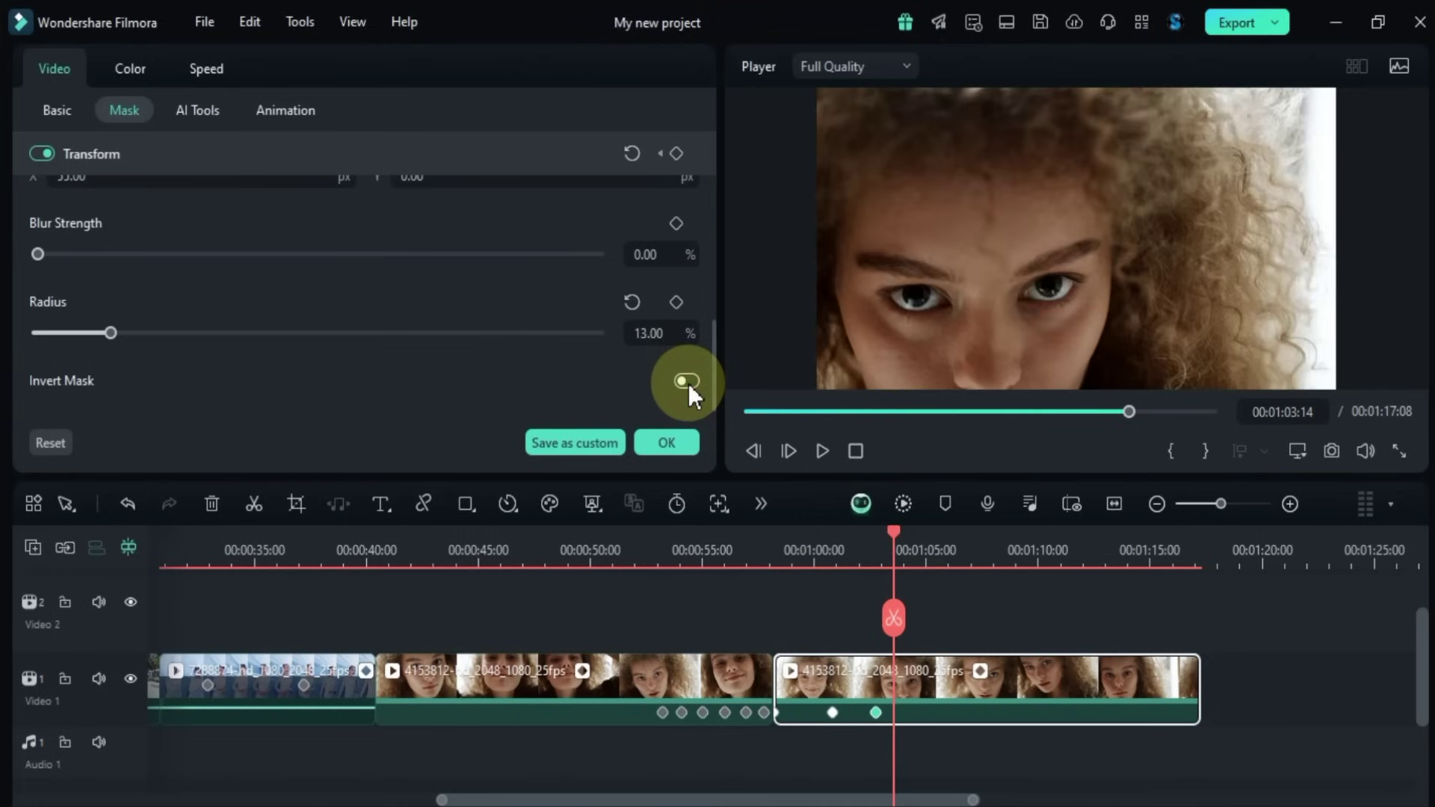
click(686, 382)
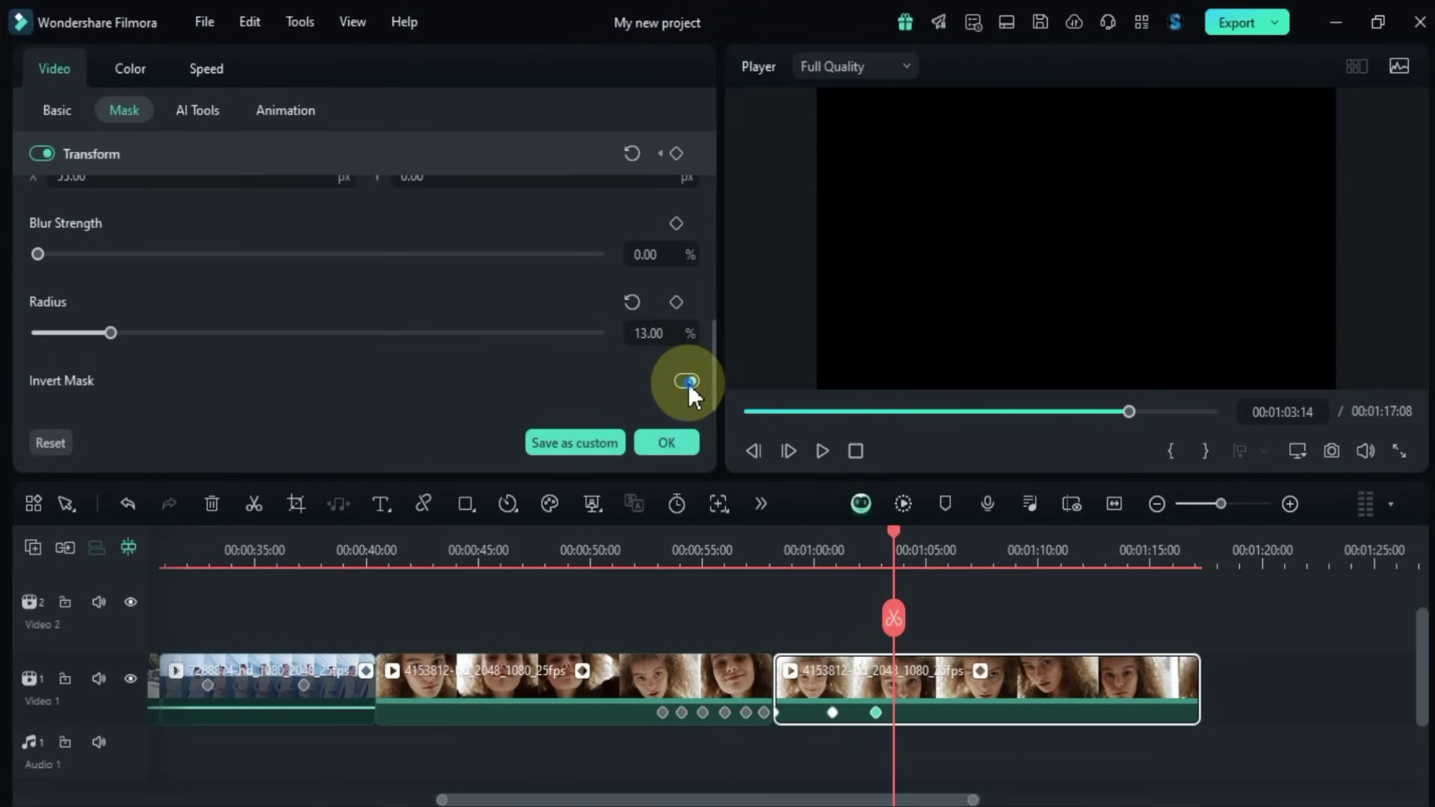
click(686, 382)
scroll(479, 334, up, 10)
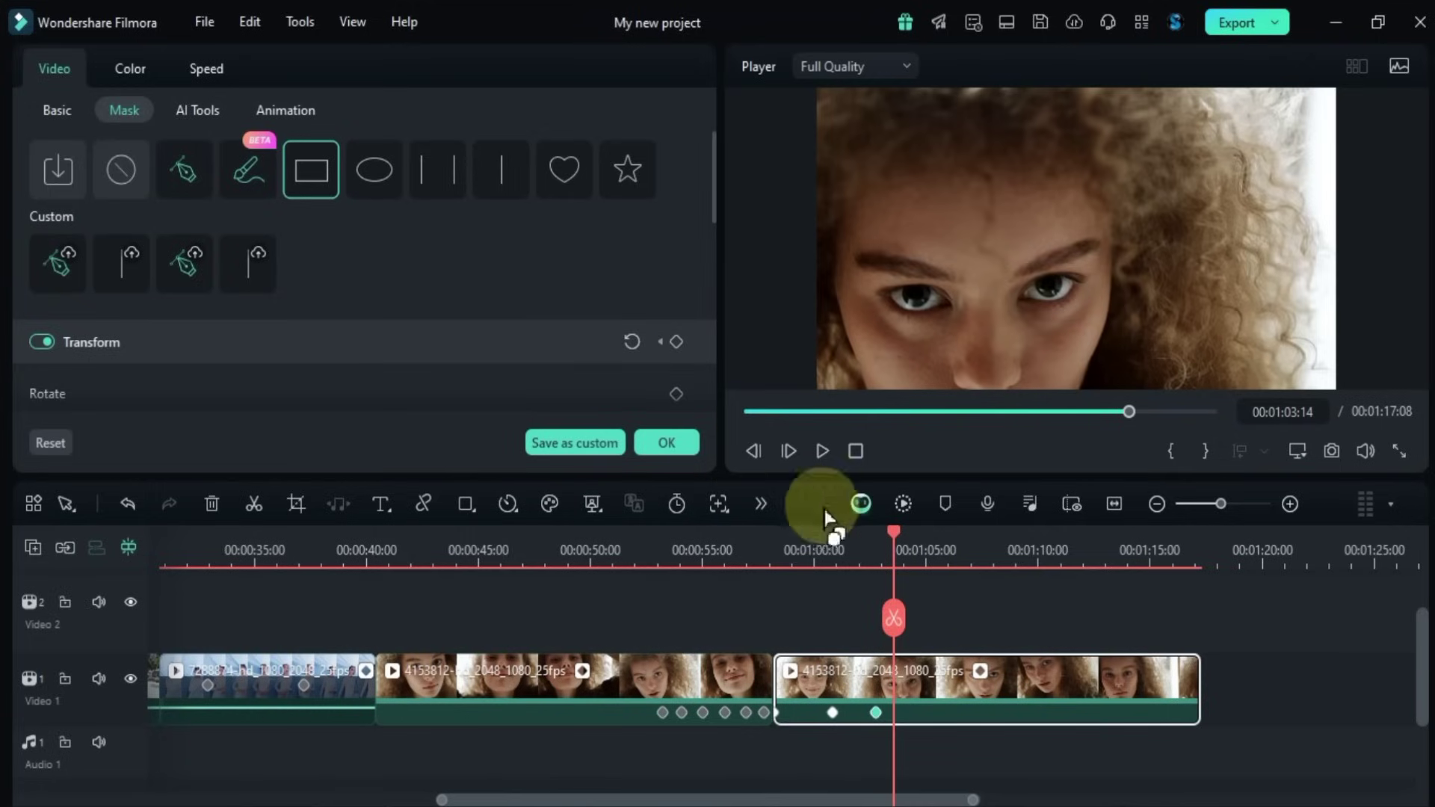
- Try an ellipse mask, then switch to Parallel Lines at 72% width and 32% blur
drag(893, 532, 846, 544)
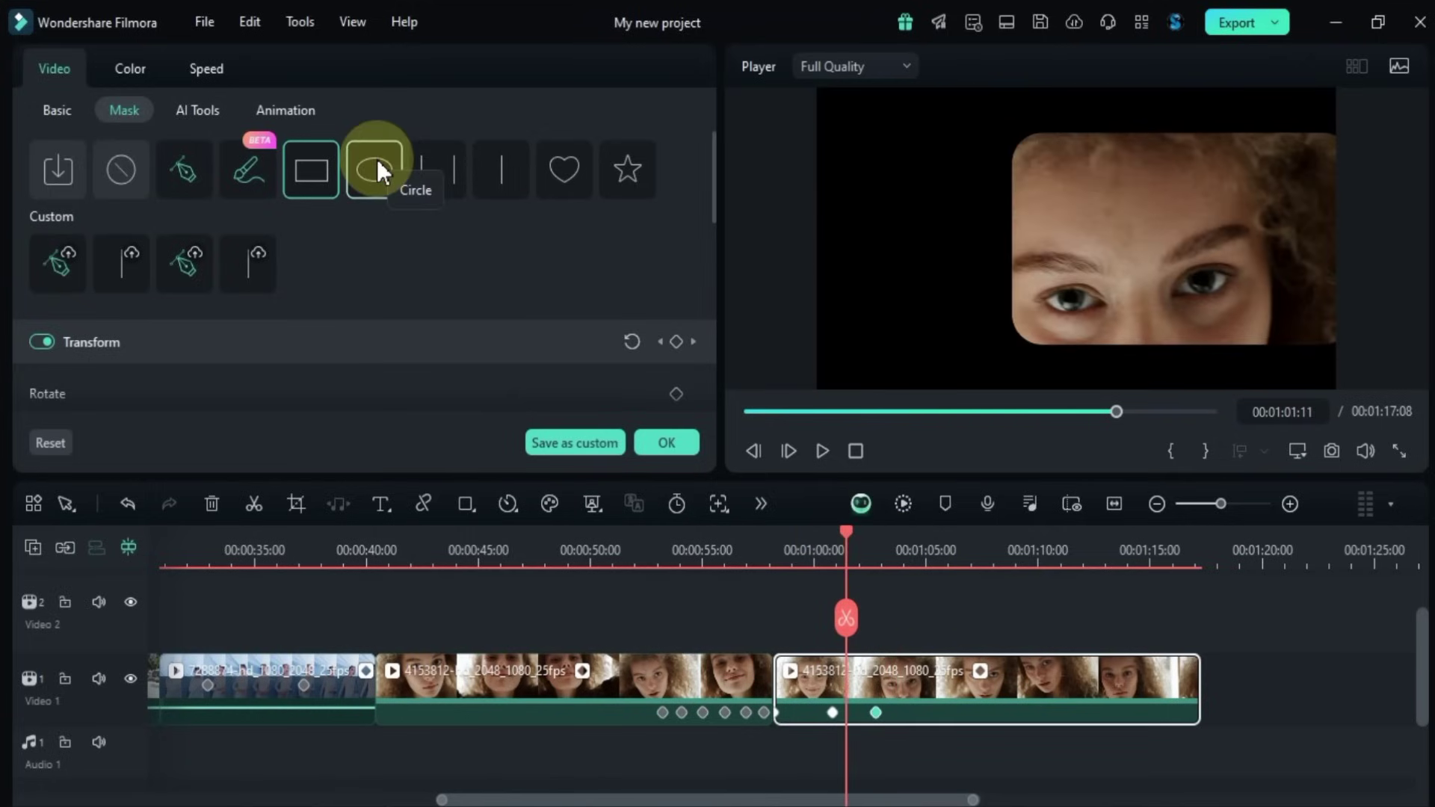
click(376, 166)
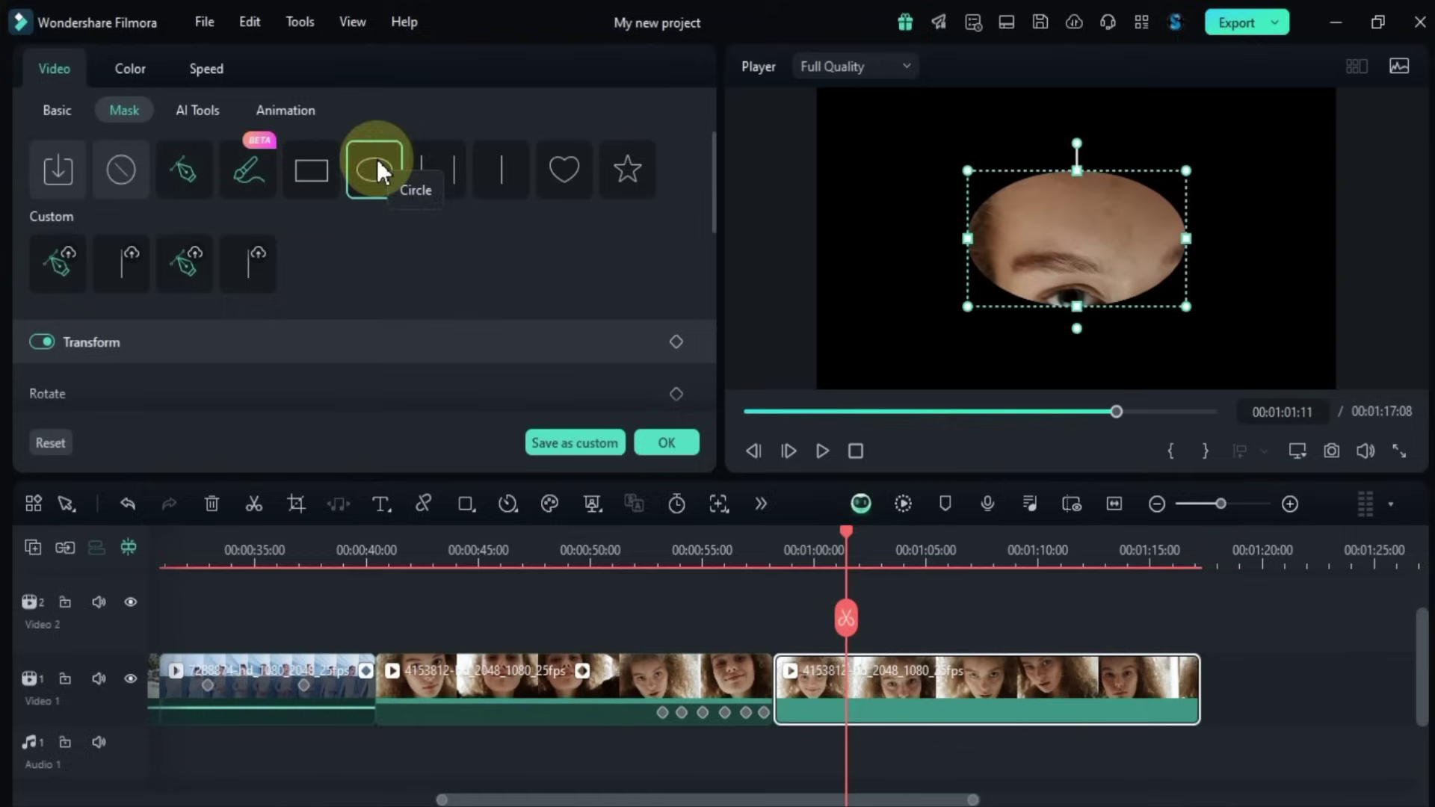
mouse_move(850, 535)
mouse_down()
mouse_move(920, 552)
mouse_move(843, 562)
mouse_up()
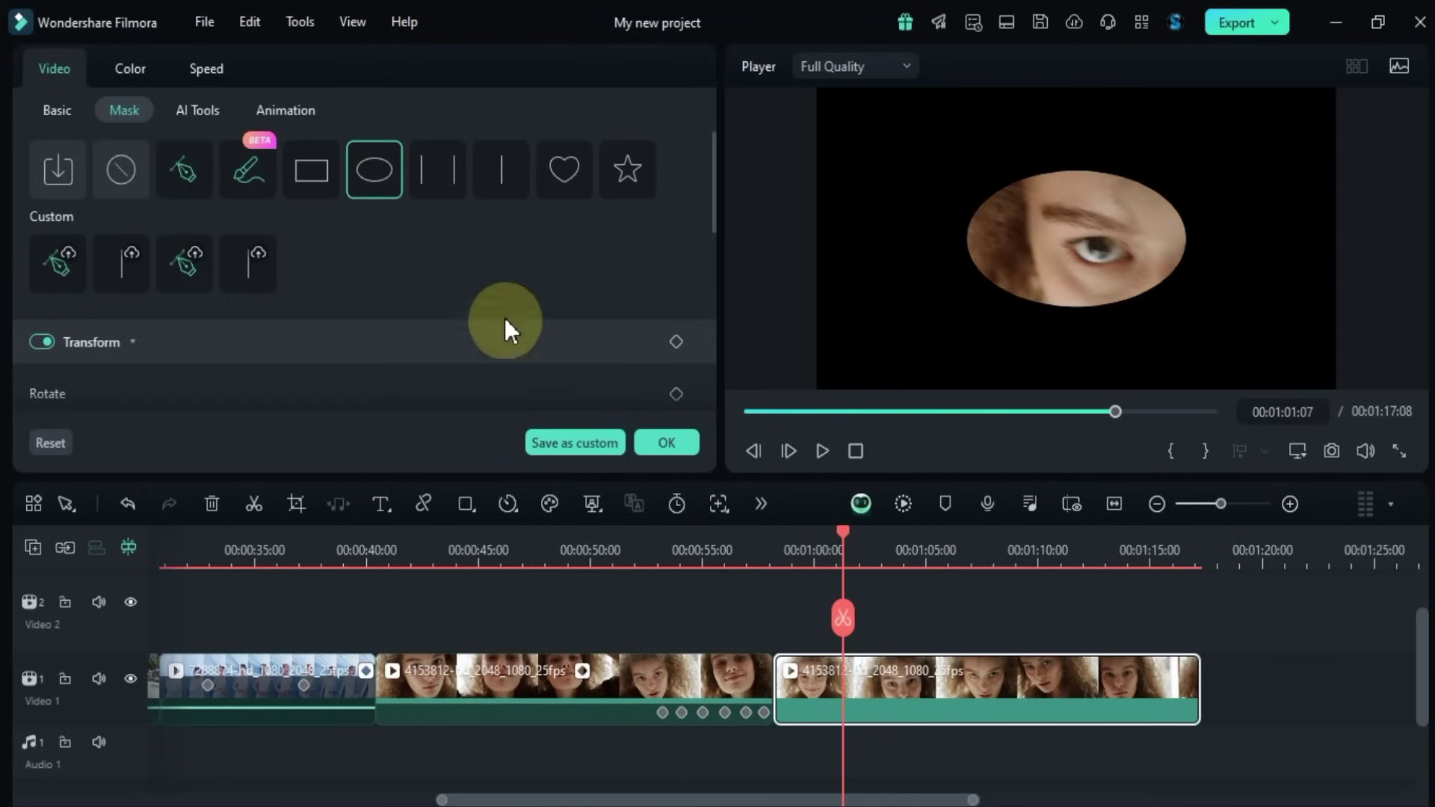
click(438, 175)
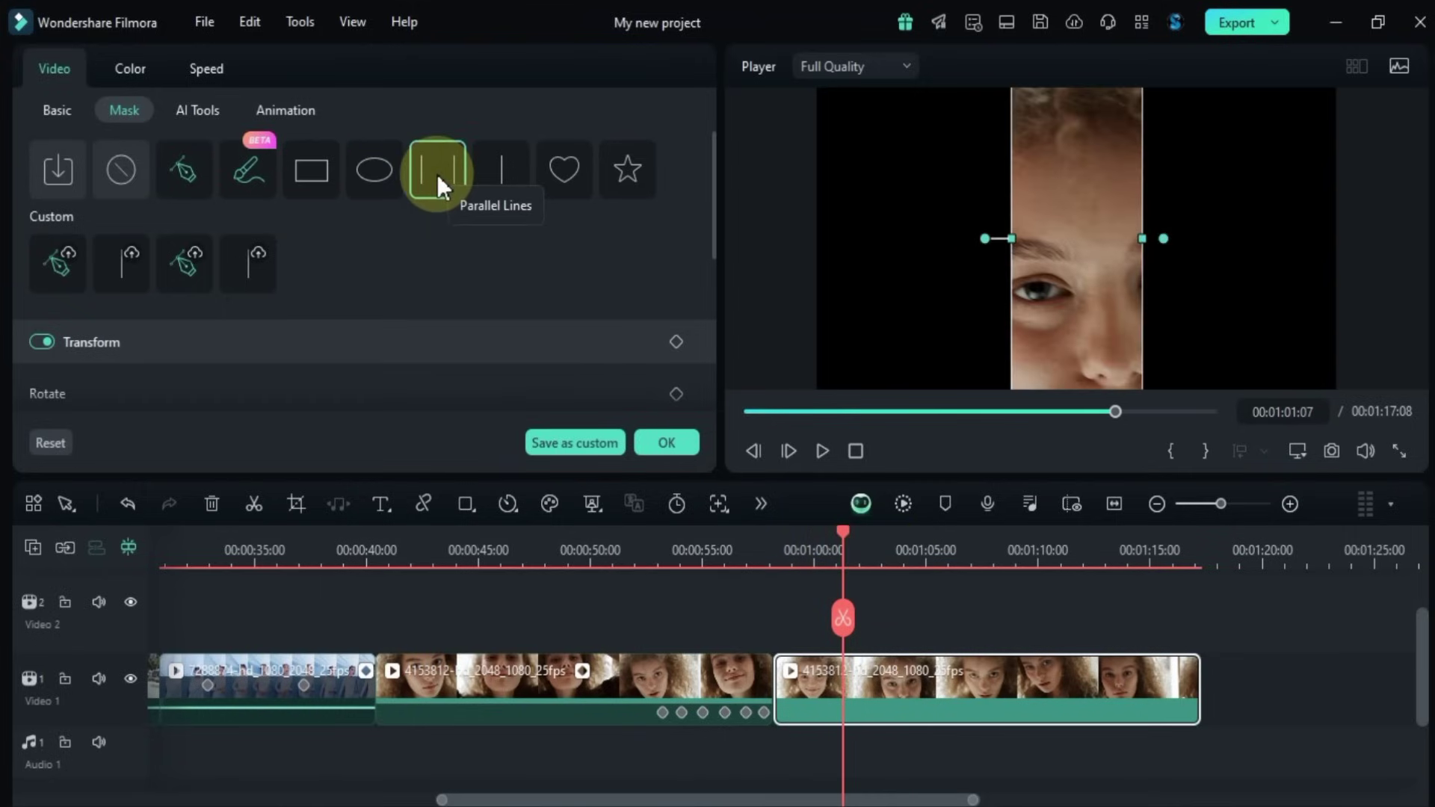
scroll(472, 253, down, 5)
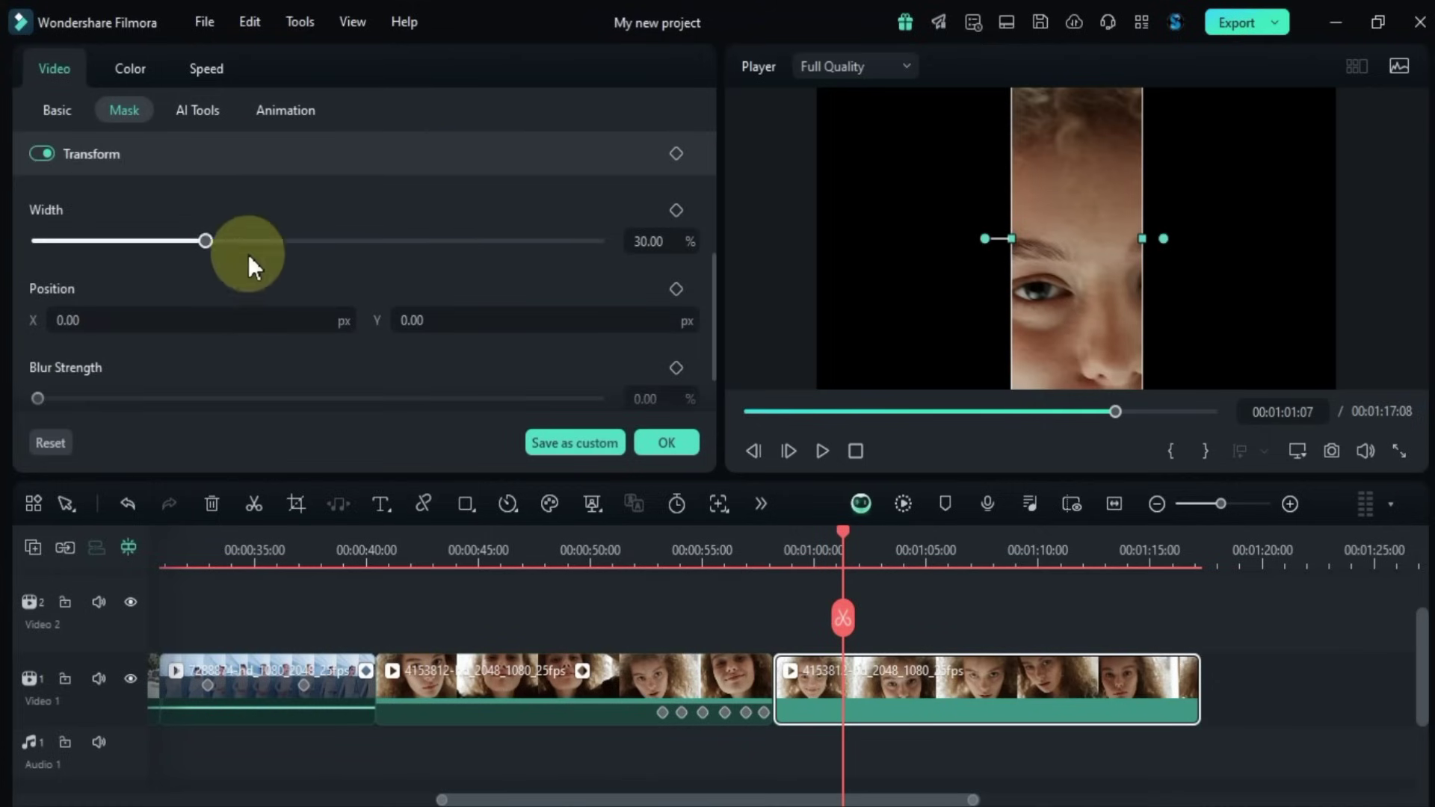
drag(215, 245, 446, 279)
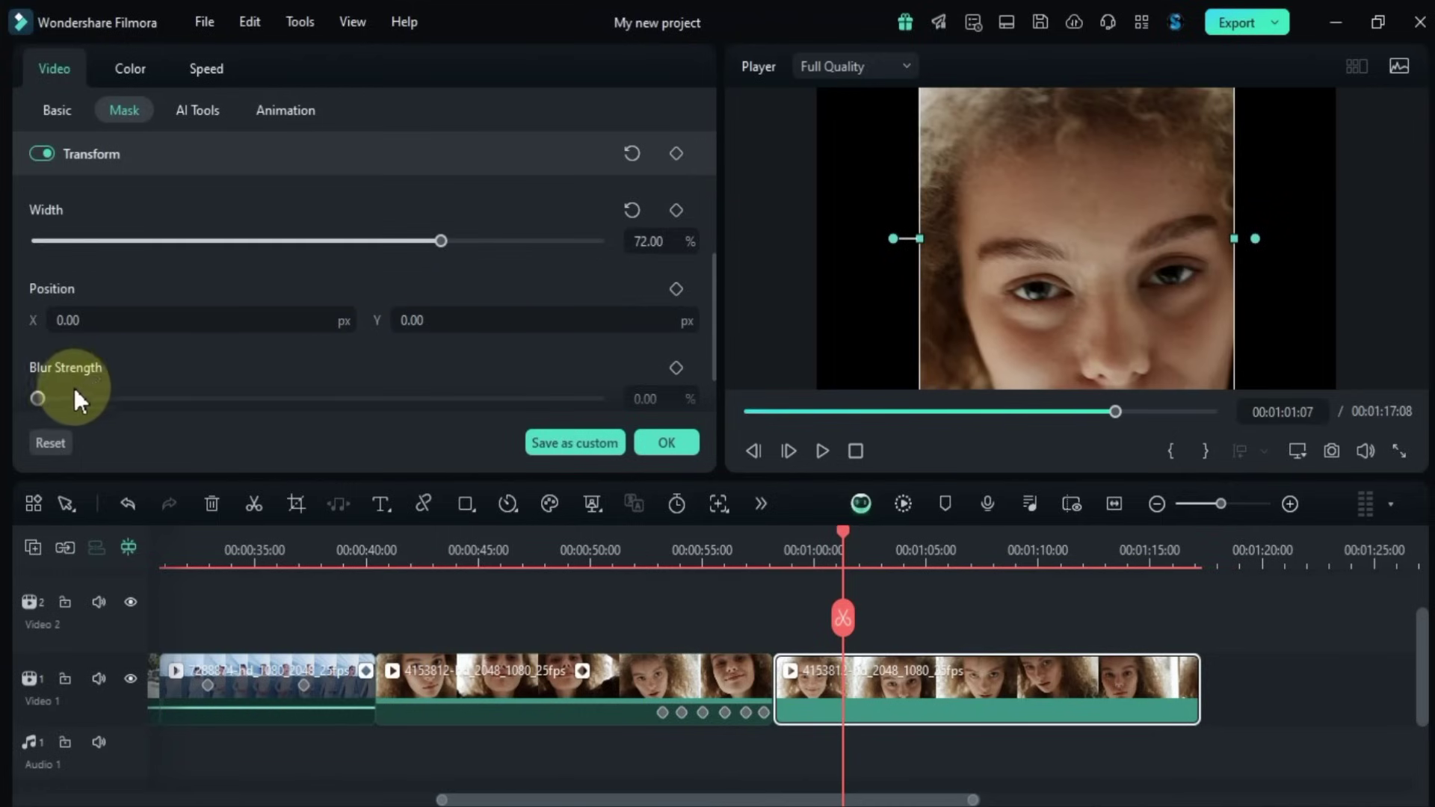
drag(75, 391, 215, 417)
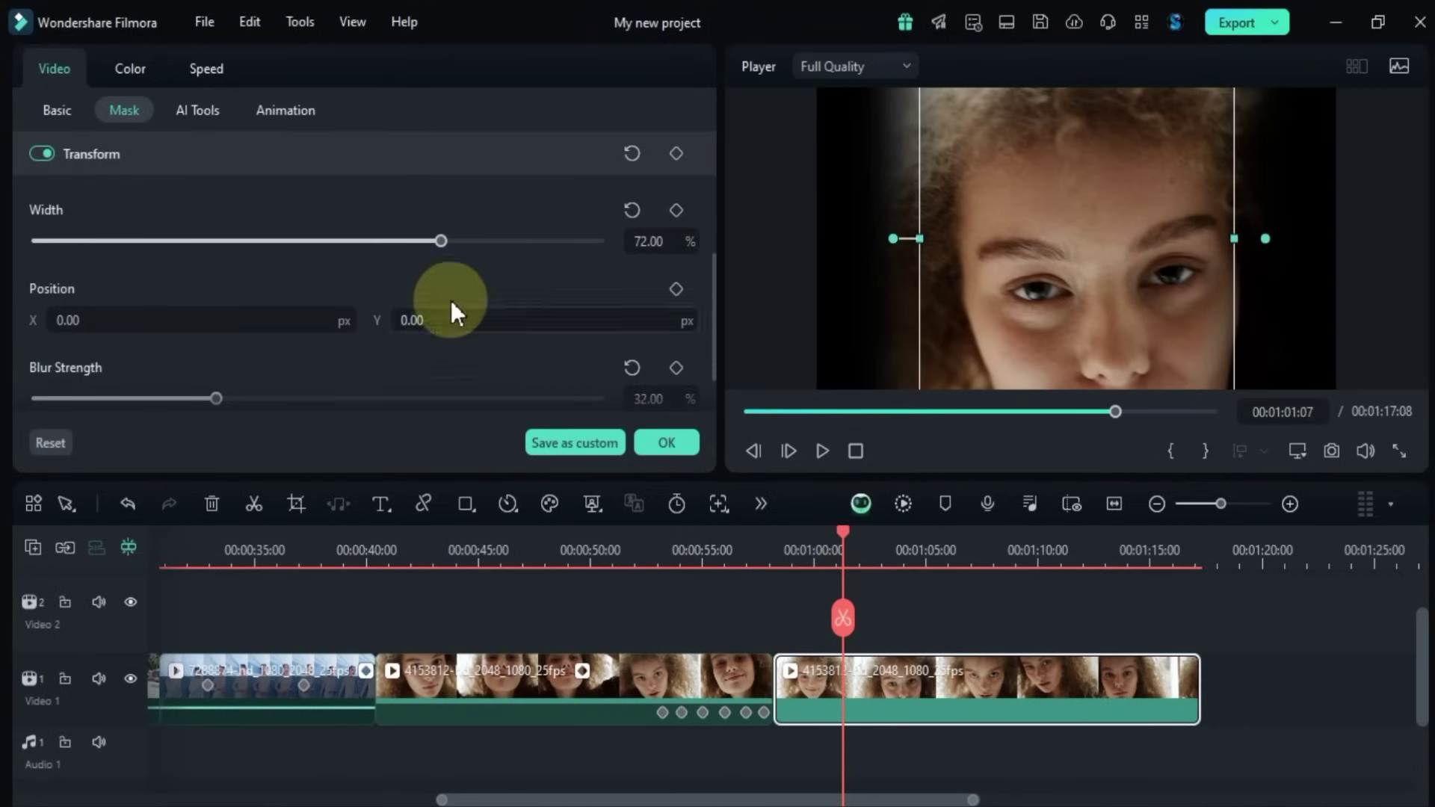
- Switch to a Linear mask, shift its edge sideways and blur it 40%
scroll(441, 285, up, 5)
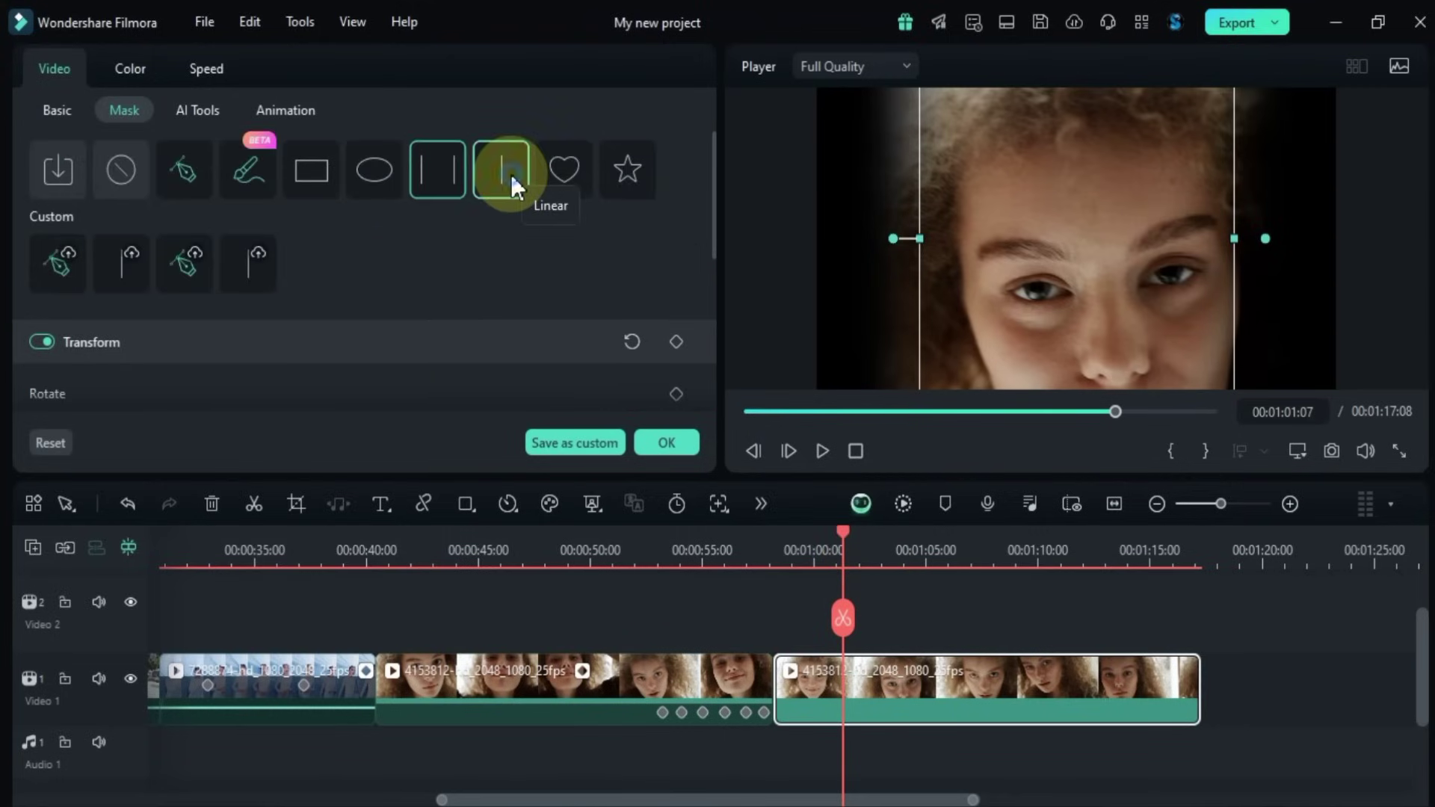
click(510, 173)
scroll(419, 290, down, 3)
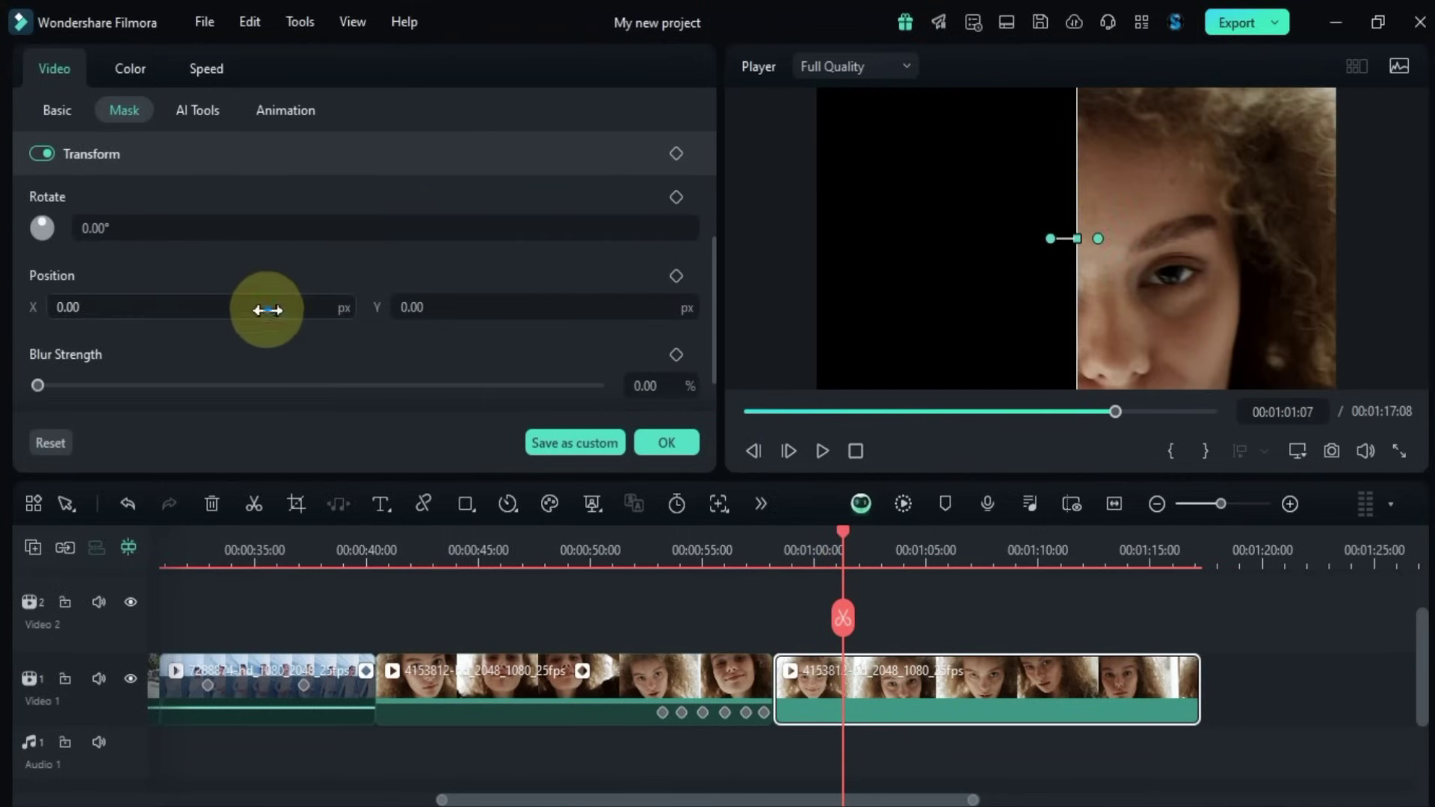
drag(263, 304, 4, 329)
drag(77, 385, 245, 390)
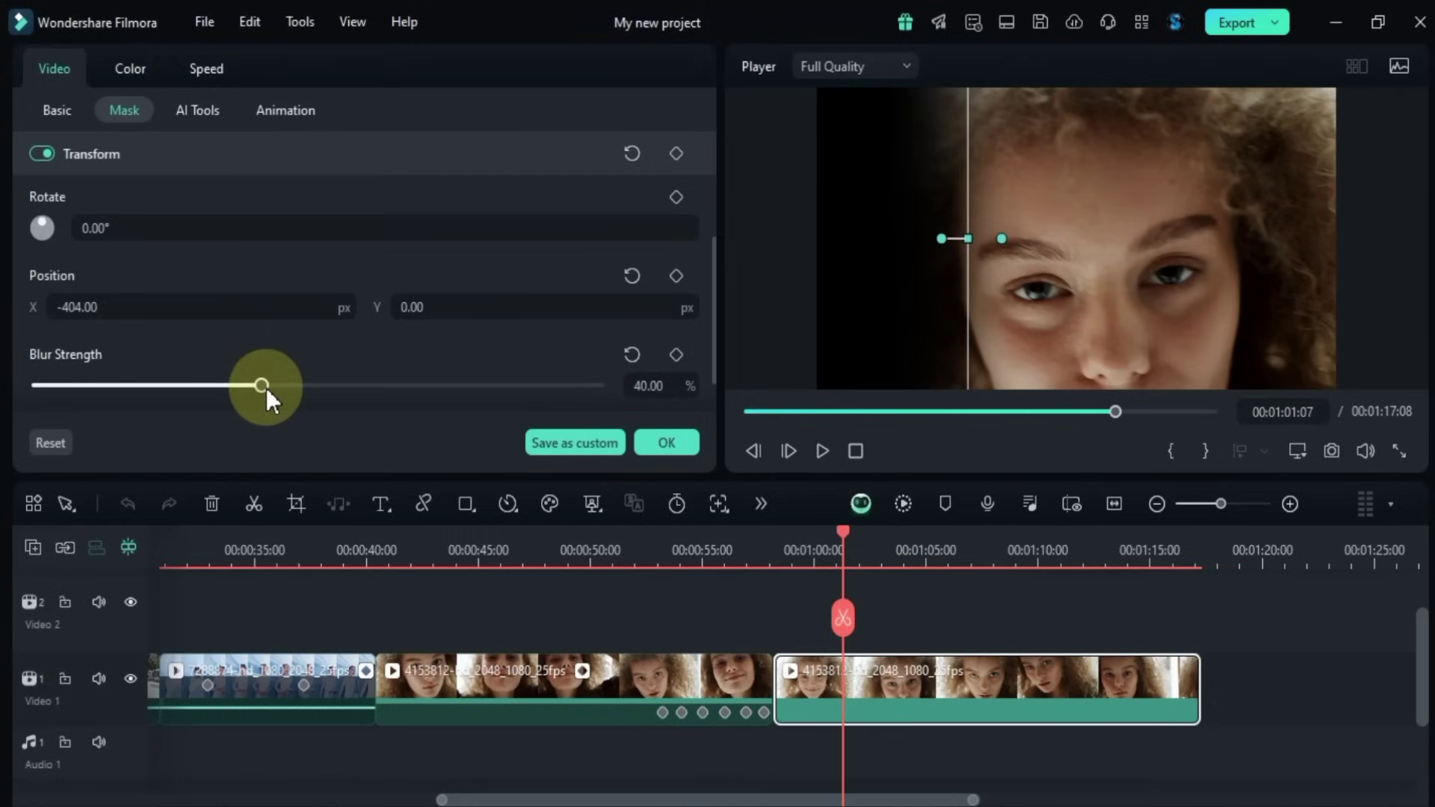
drag(266, 388, 266, 388)
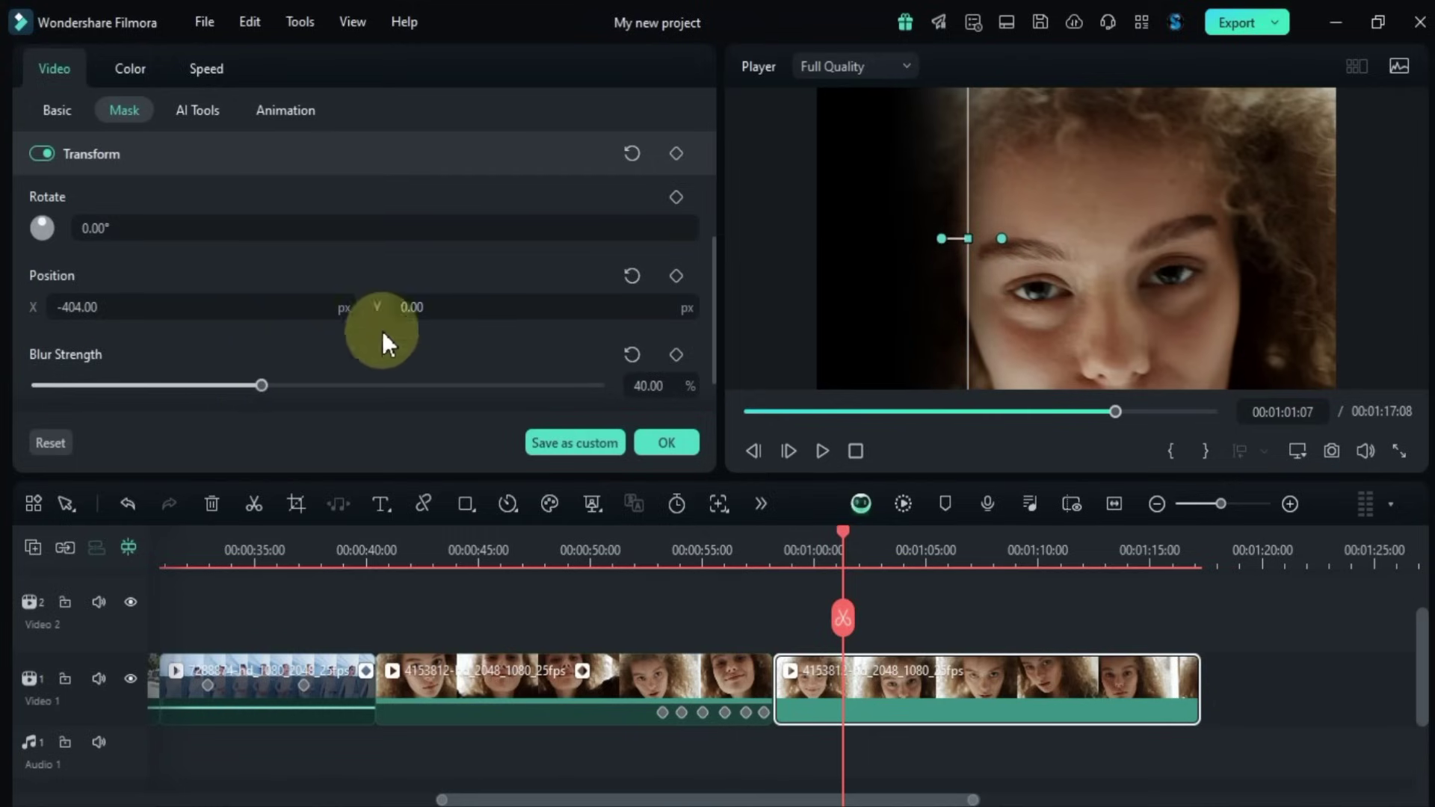
- Keyframe the edge sliding from -1166 to 1202 px, then move the clip up to Video 2
click(675, 276)
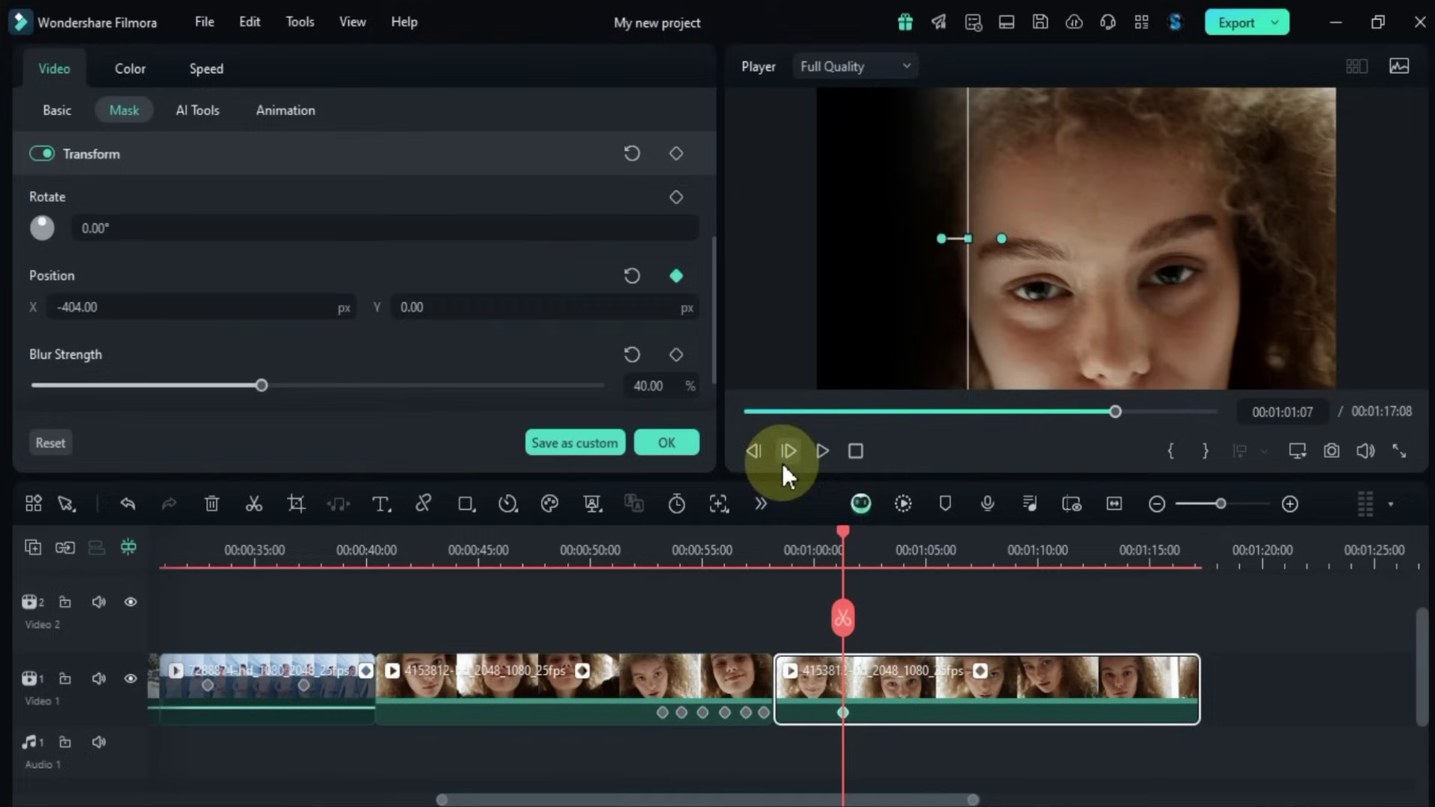
drag(224, 307, 279, 302)
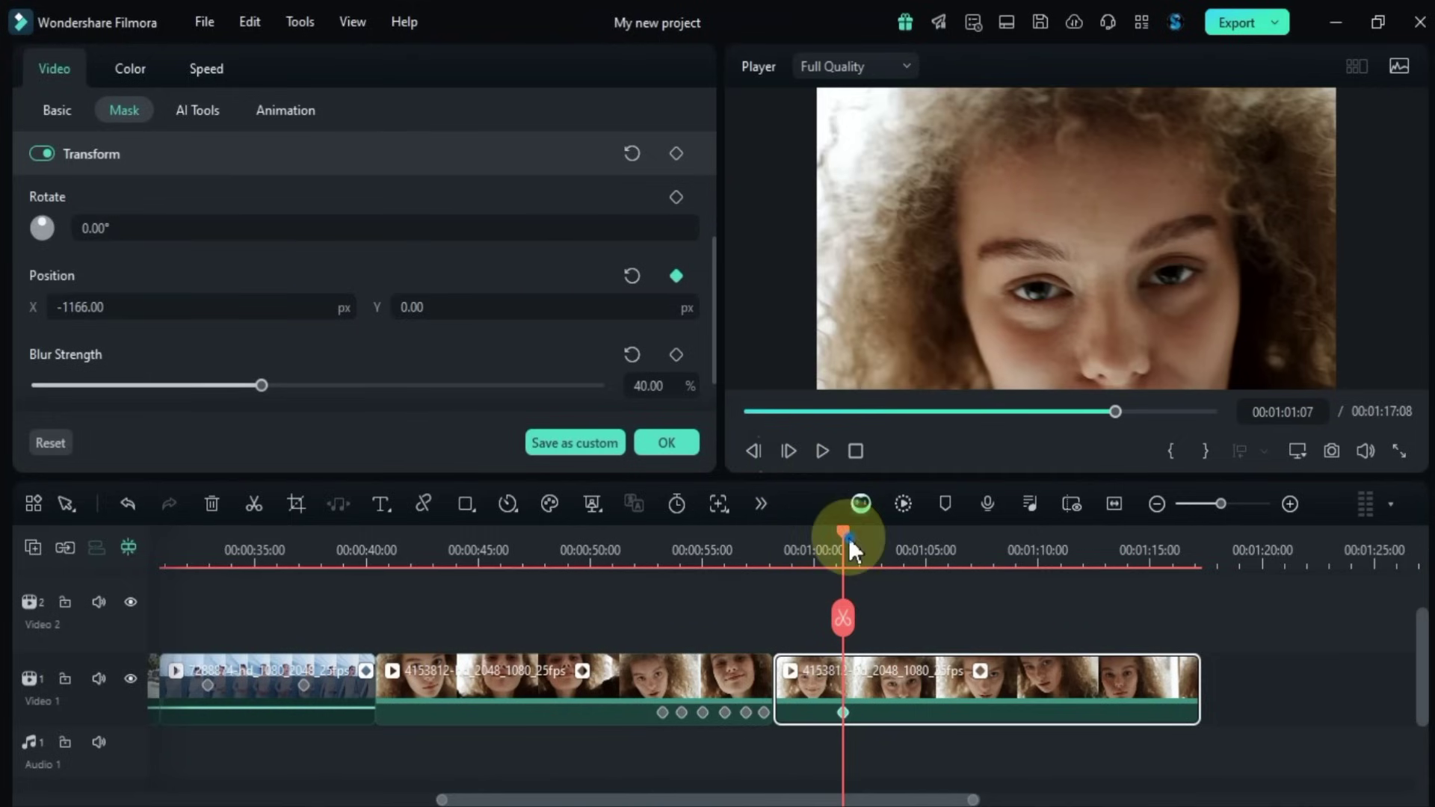
drag(851, 549, 926, 546)
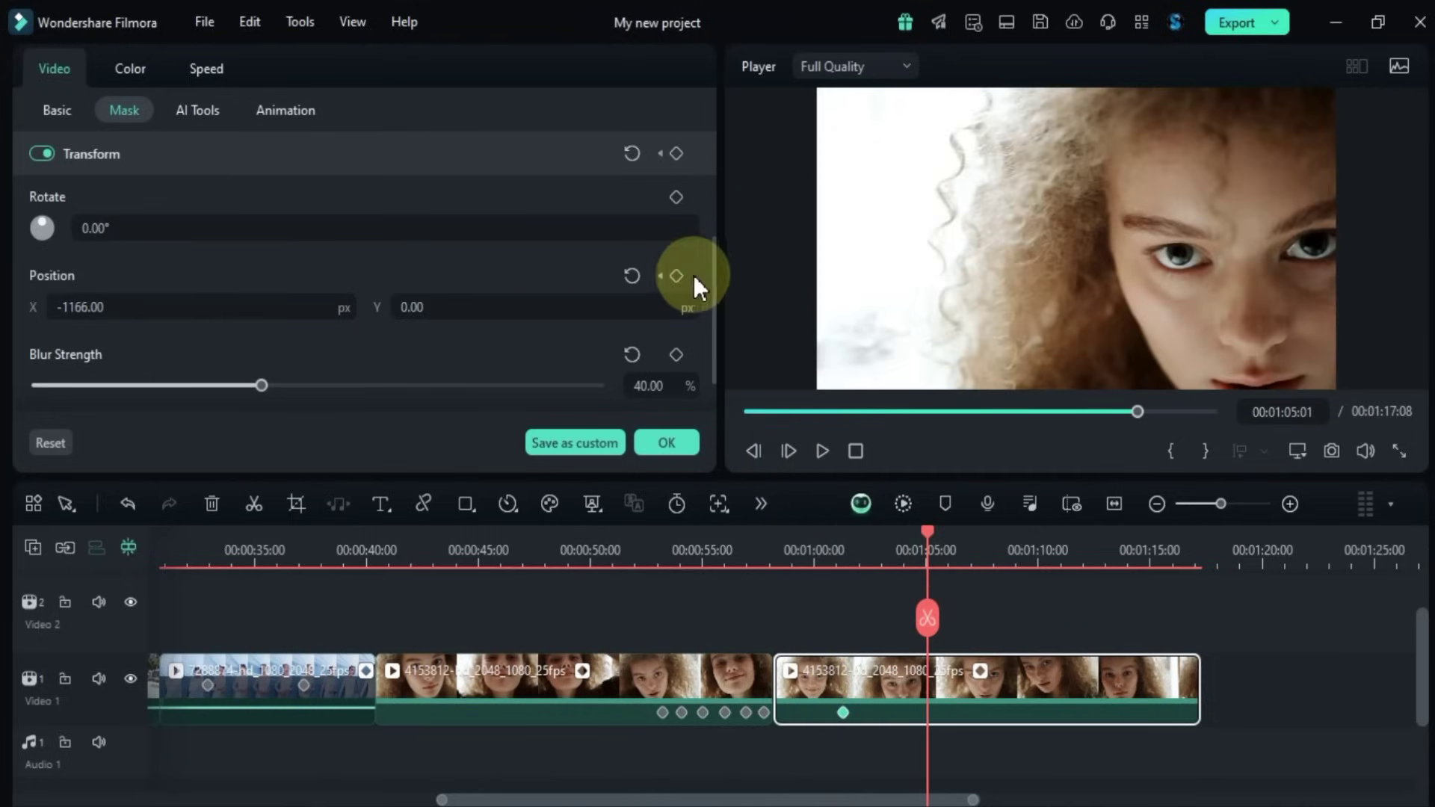
click(677, 276)
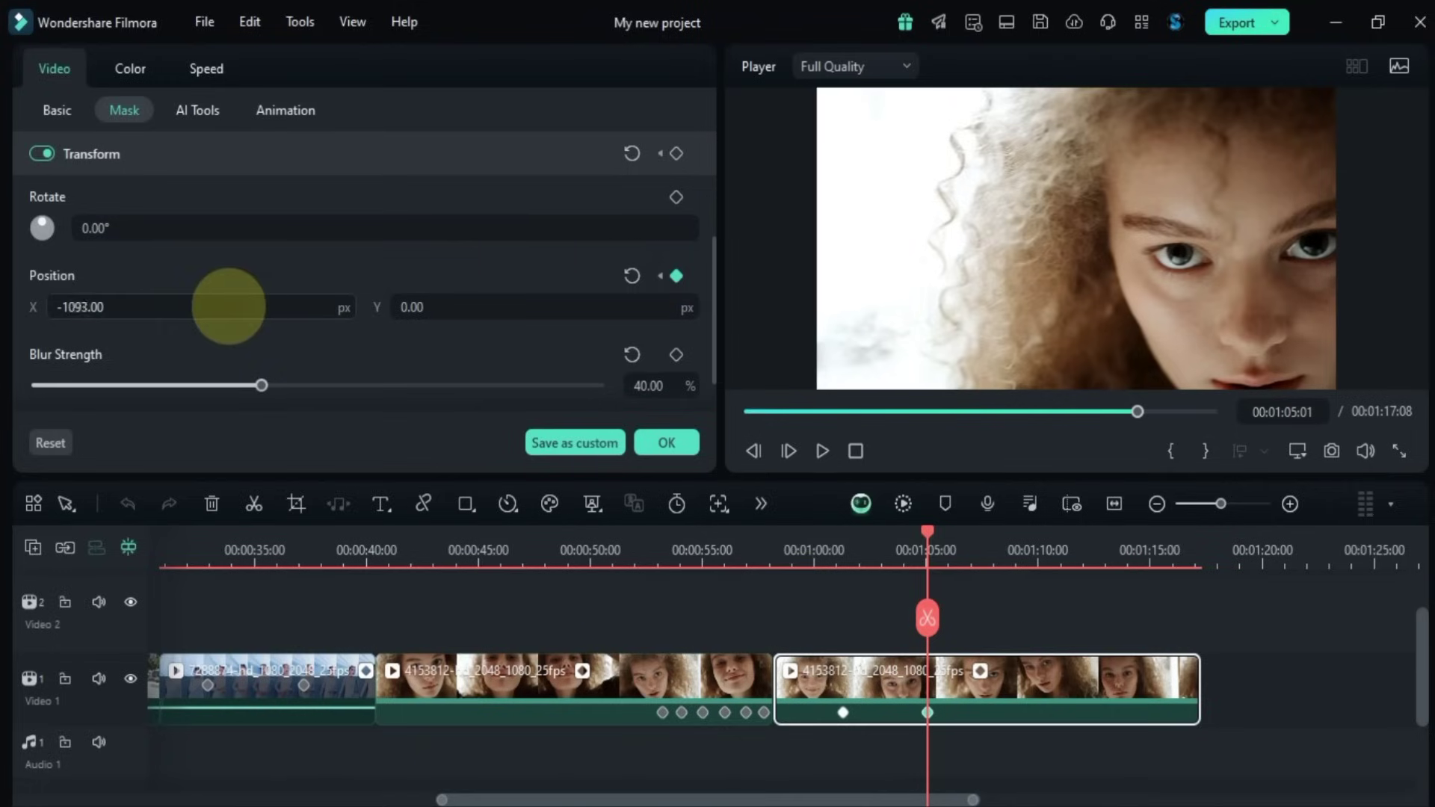
drag(228, 306, 218, 302)
drag(209, 302, 192, 357)
drag(884, 709, 320, 600)
- Slide the Video 2 woman clip earlier to about 00:00:31 and scrub to where it starts
click(236, 553)
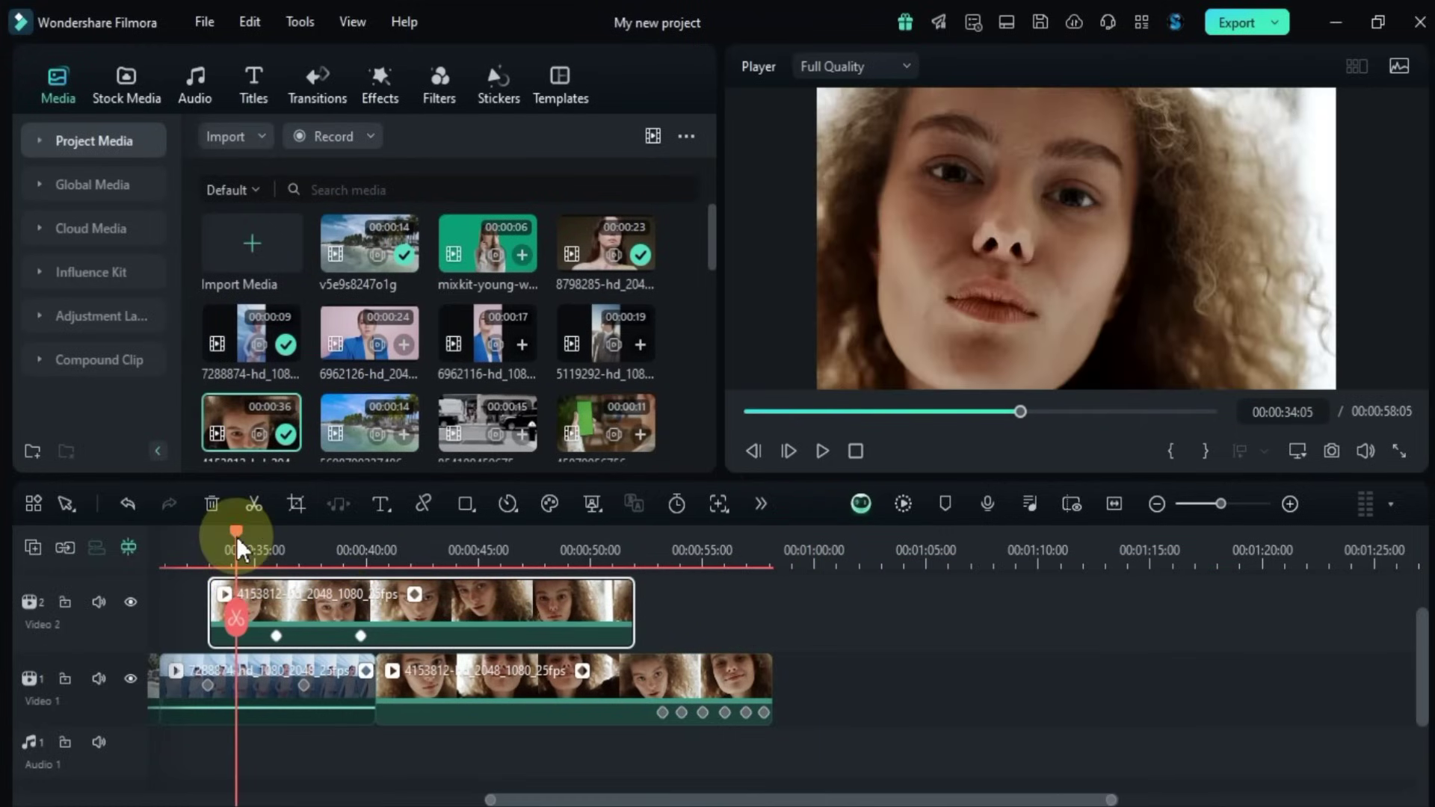
drag(236, 536, 200, 537)
scroll(993, 661, up, 3)
drag(682, 625, 623, 625)
click(516, 549)
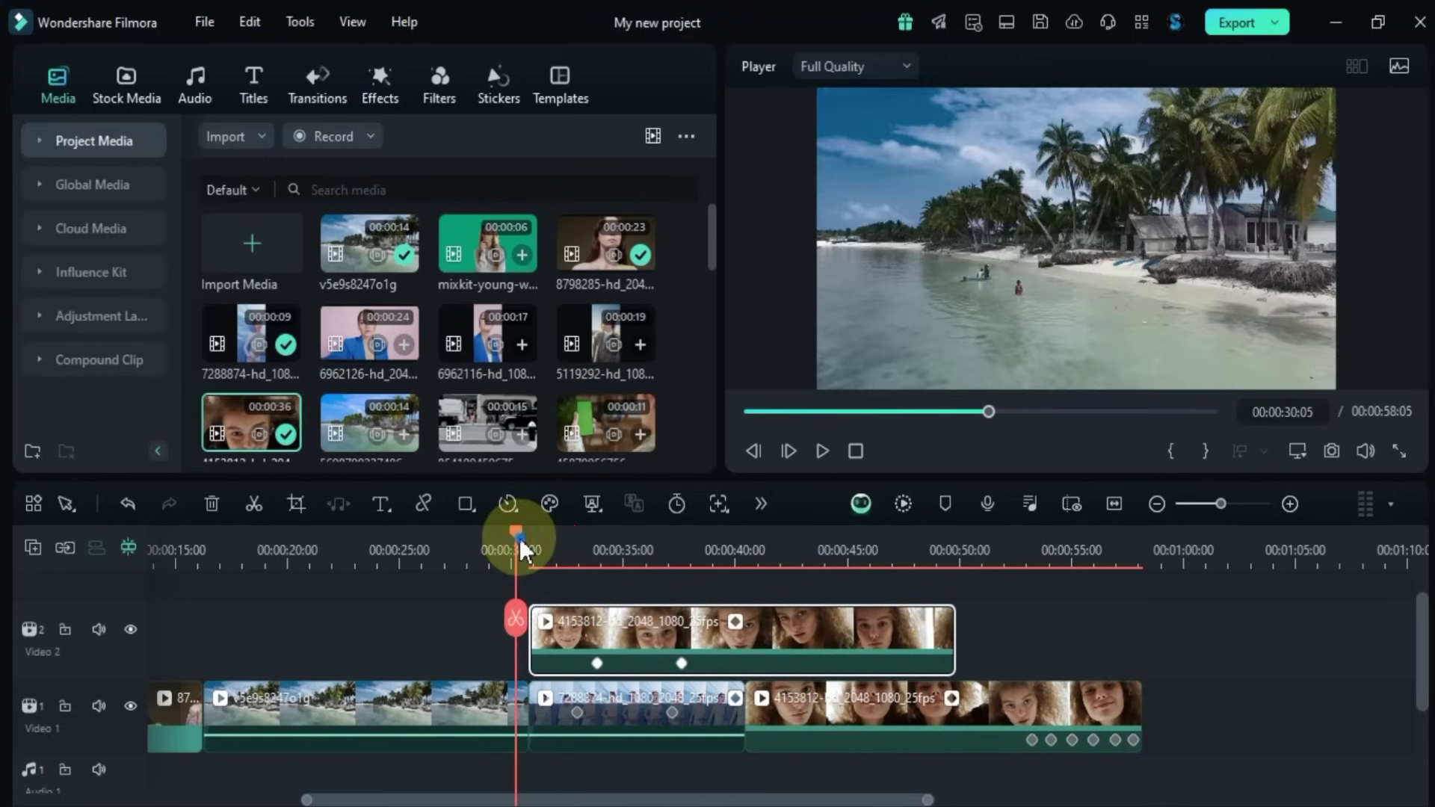
drag(519, 537, 1276, 701)
- Place the woman clip at the end of Video 1, then try Star and heart masks on the last clip
click(1245, 553)
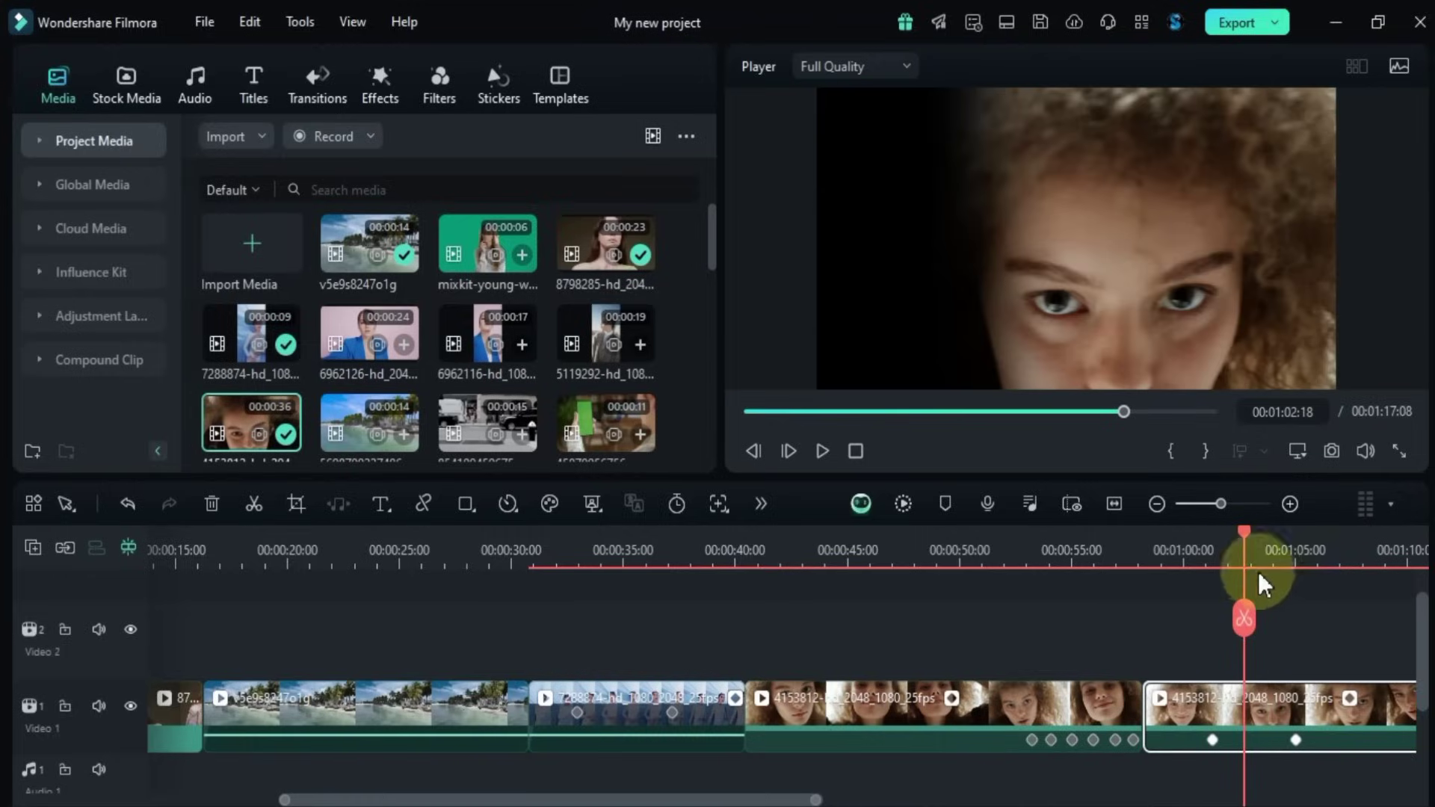
double_click(1287, 727)
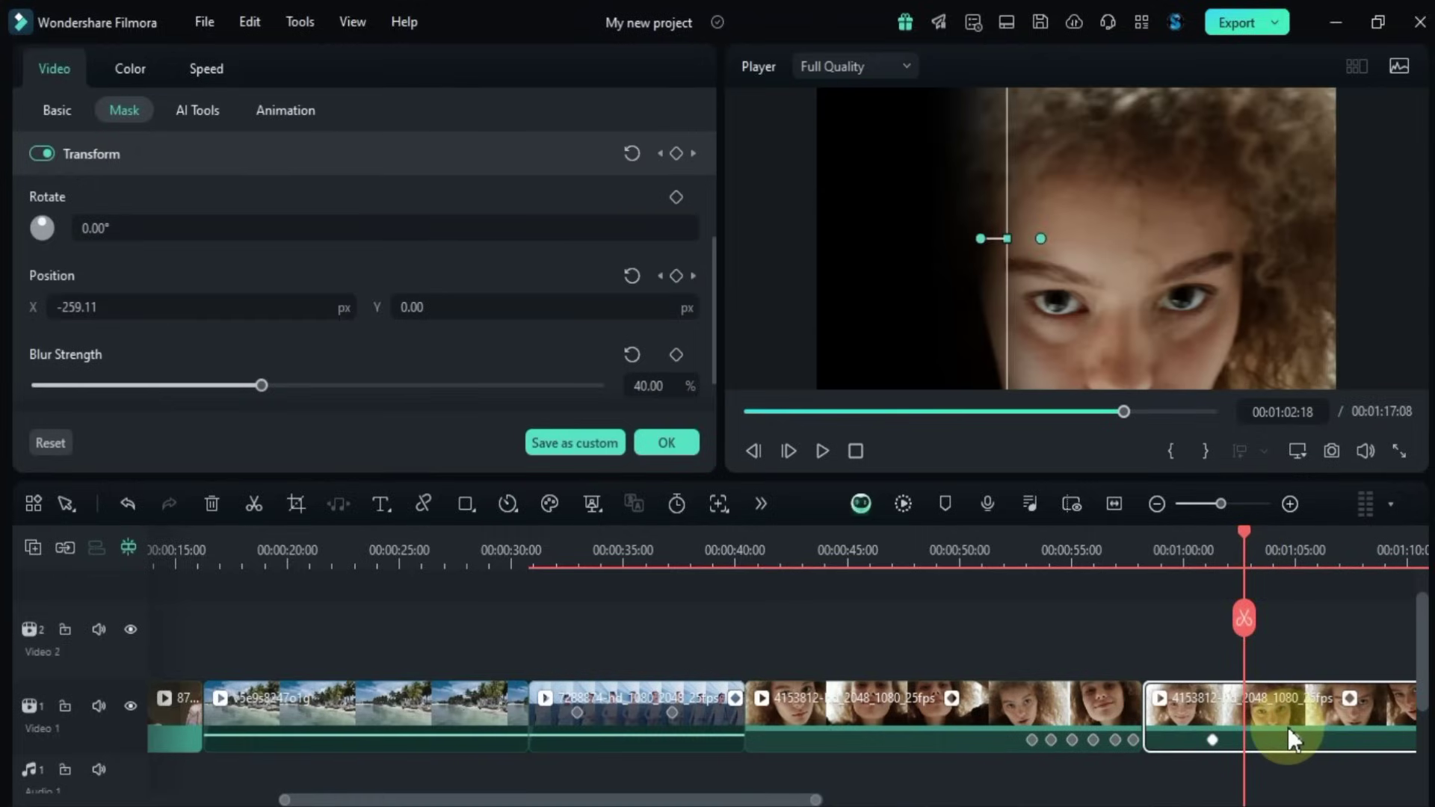
scroll(596, 264, up, 3)
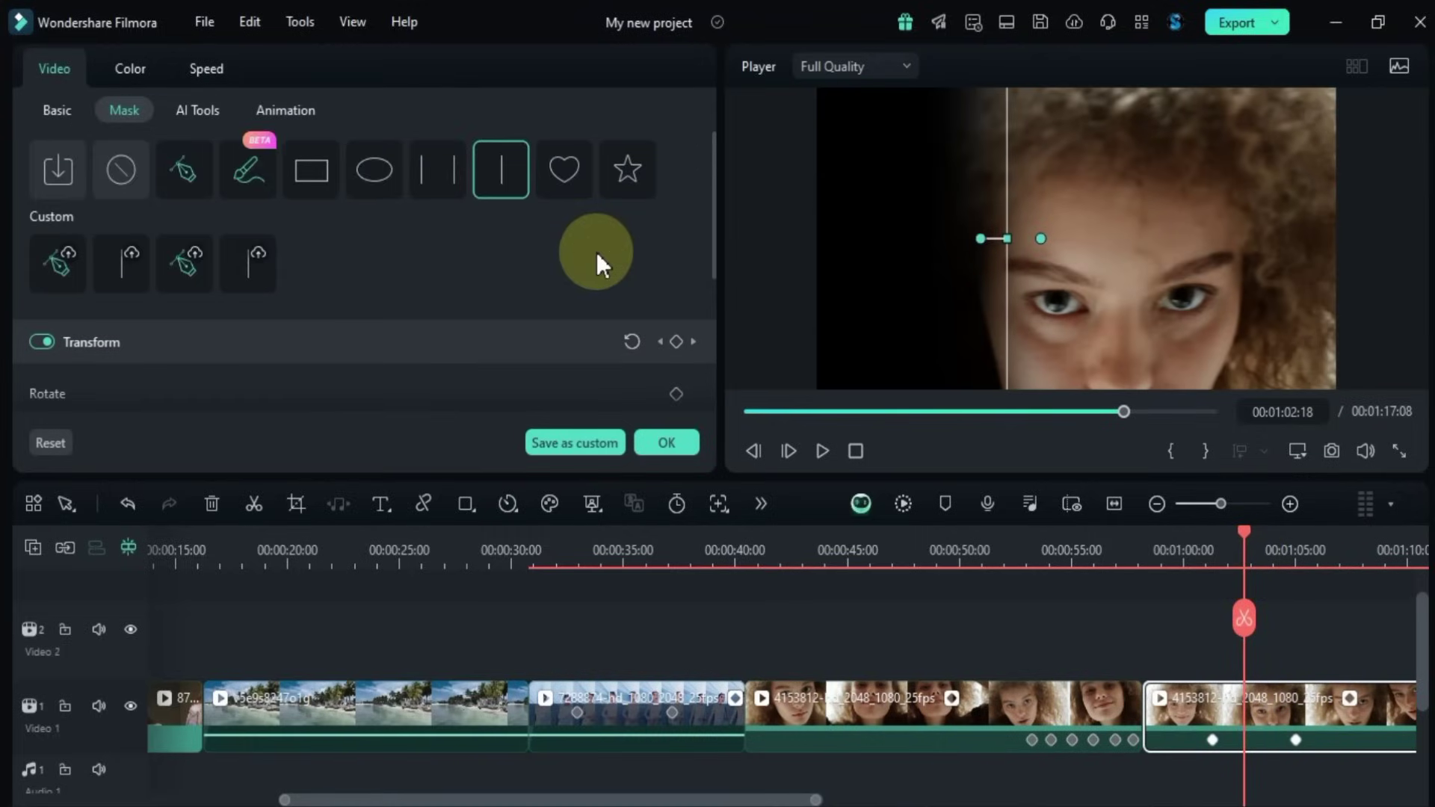
click(633, 169)
click(564, 178)
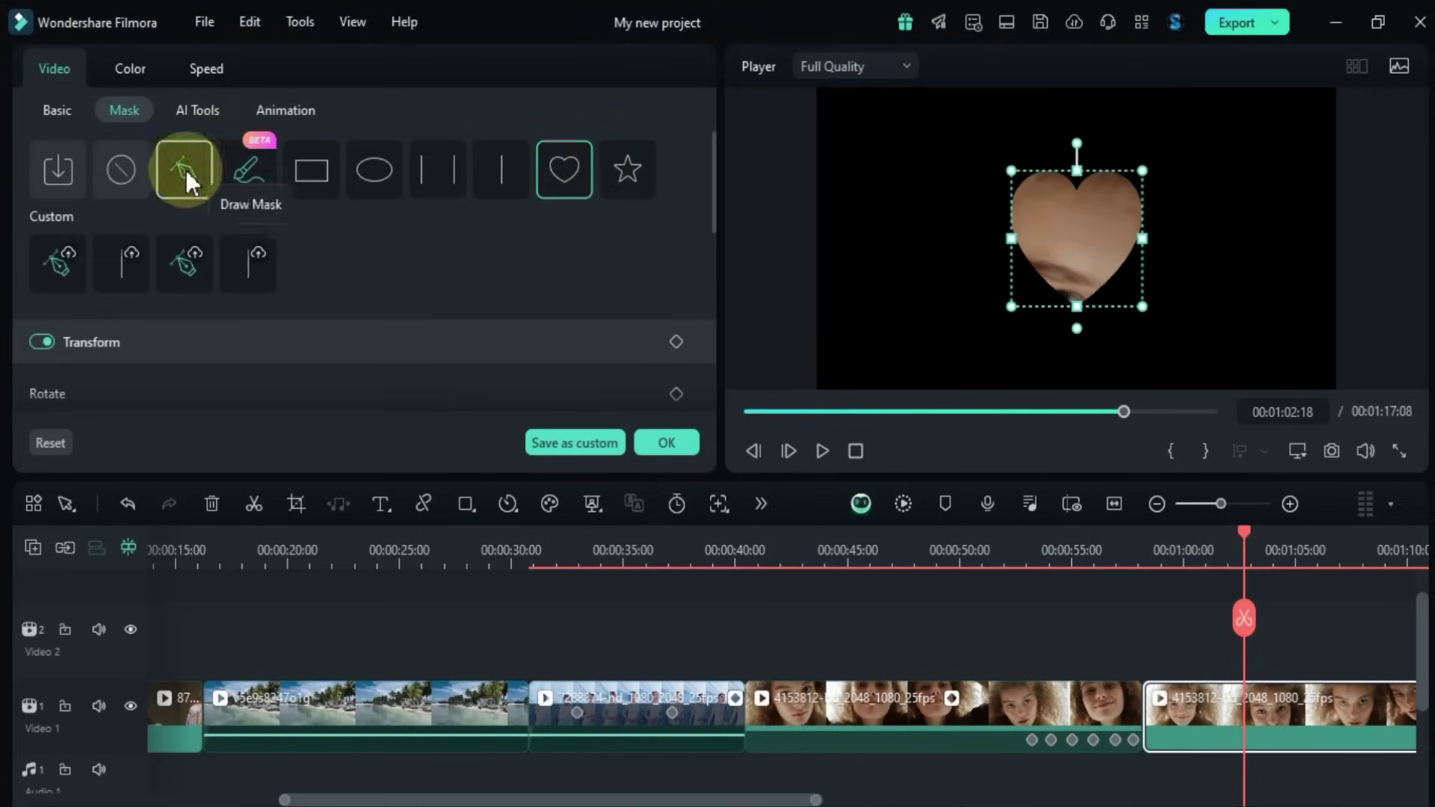
- Set the last clip's mask to None and cancel importing a custom mask image
click(118, 160)
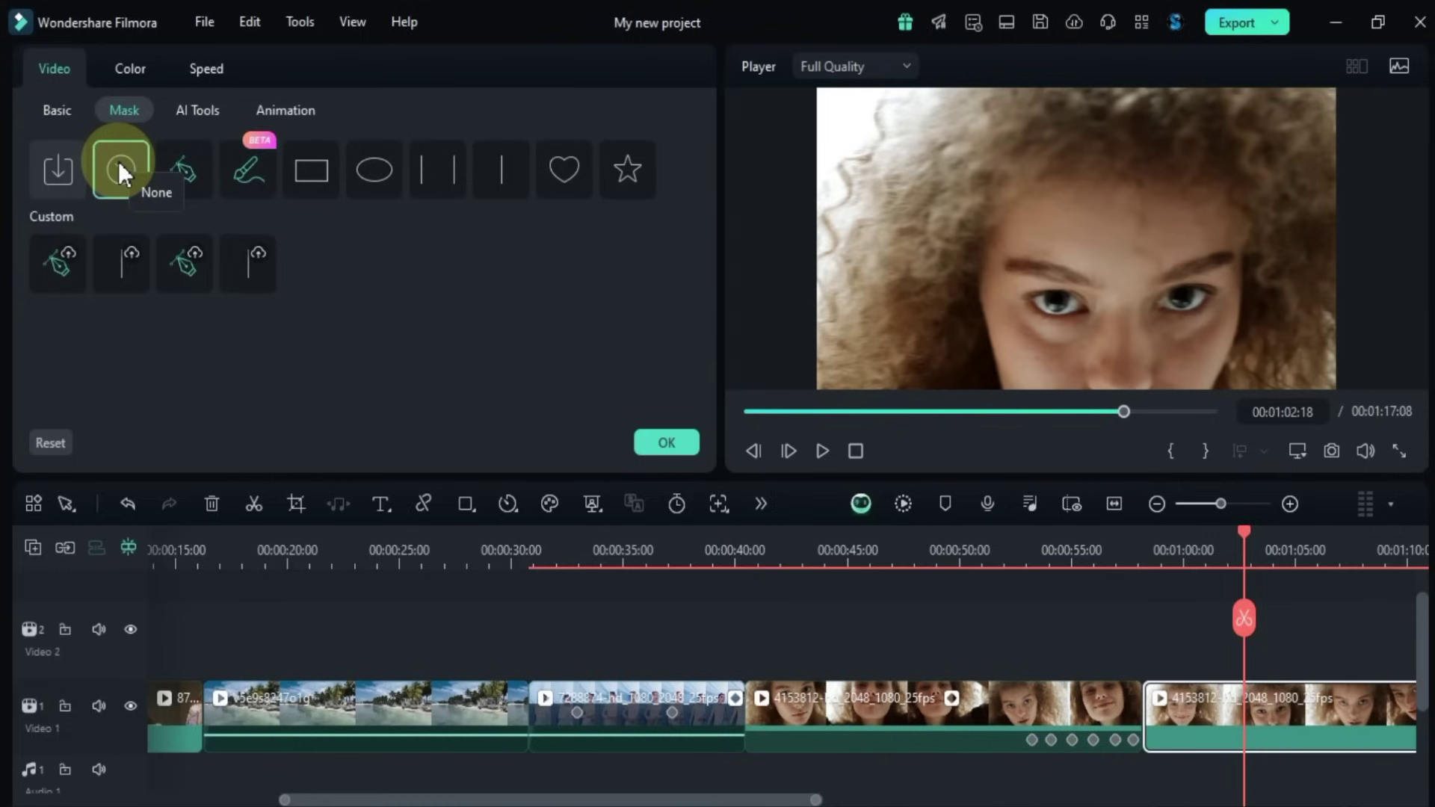
click(49, 186)
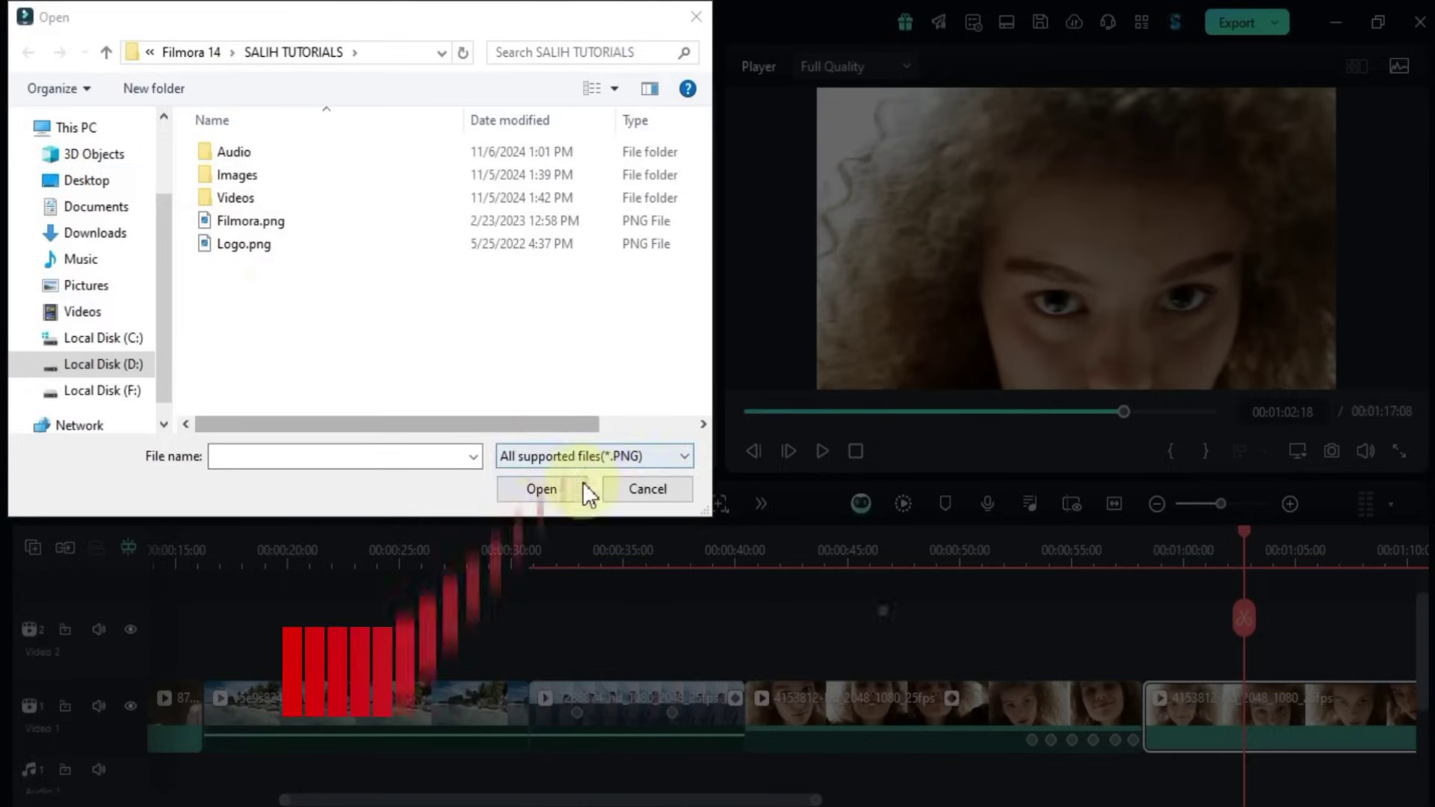
click(638, 491)
scroll(1107, 621, right, 3)
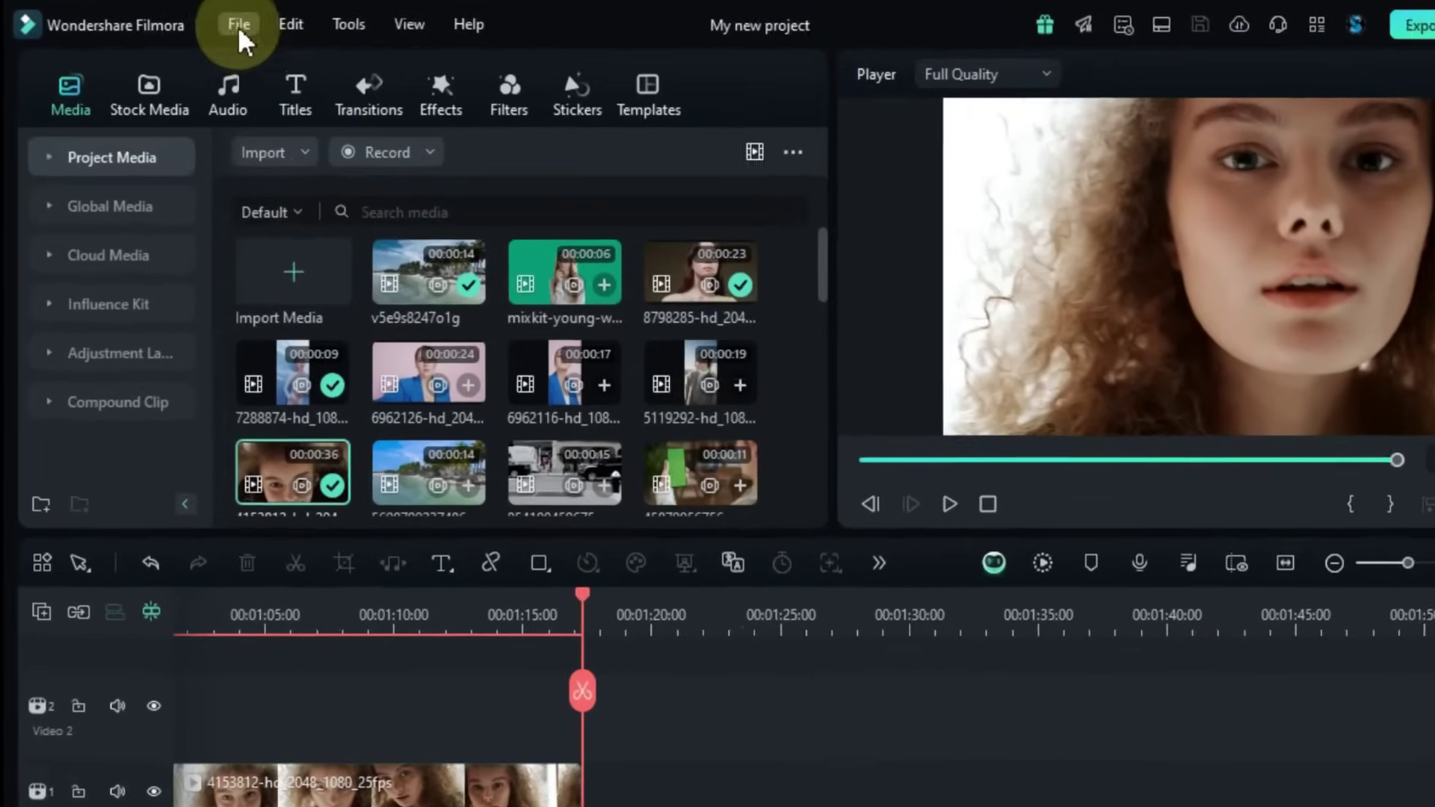
- Create a new 16:9 widescreen project
click(239, 25)
mouse_move(334, 71)
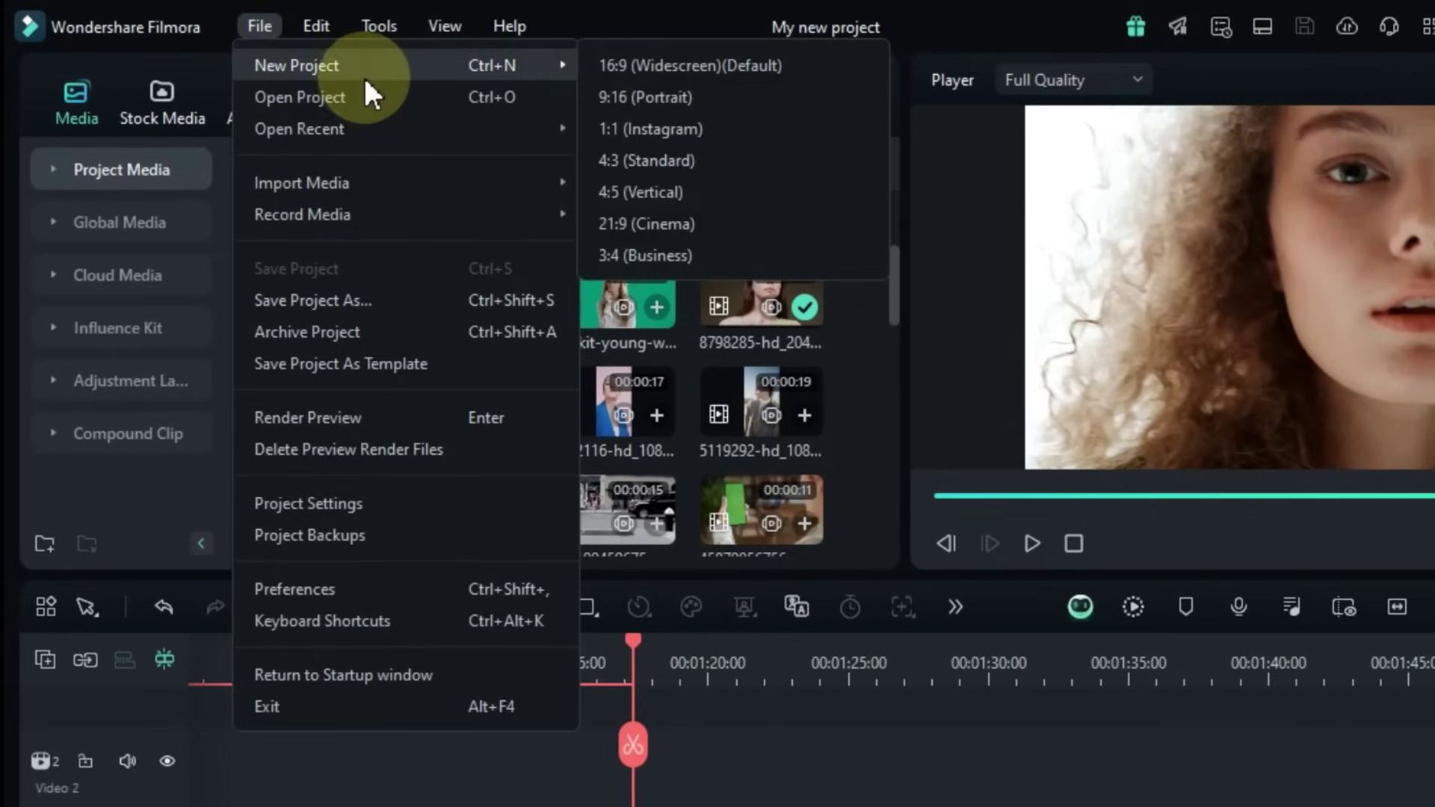
click(707, 69)
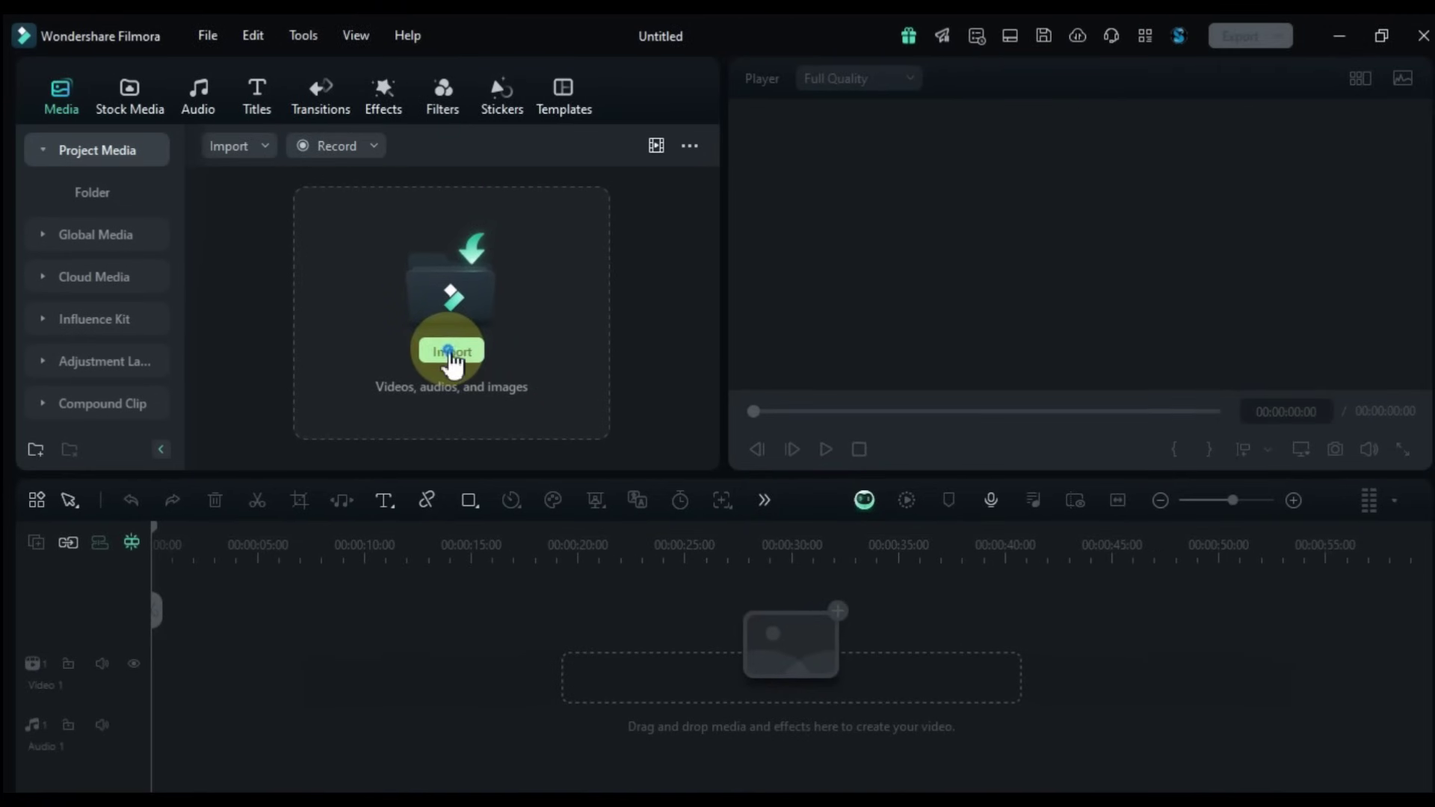
- Import 2334654-hd_1920_1080_30fps.mp4 onto Video 1, dismissing the resolution and frame-rate mismatch prompt
click(518, 391)
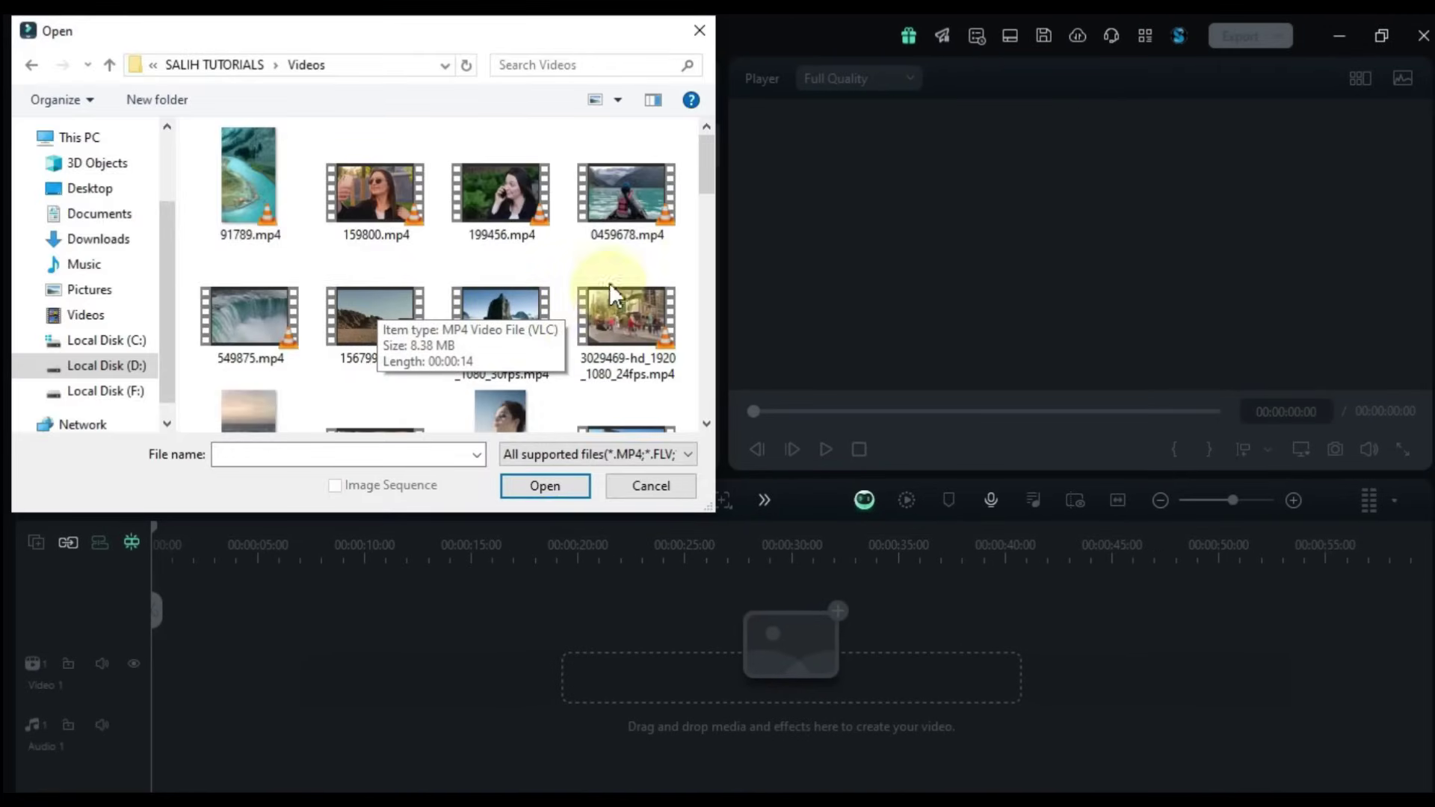
click(513, 333)
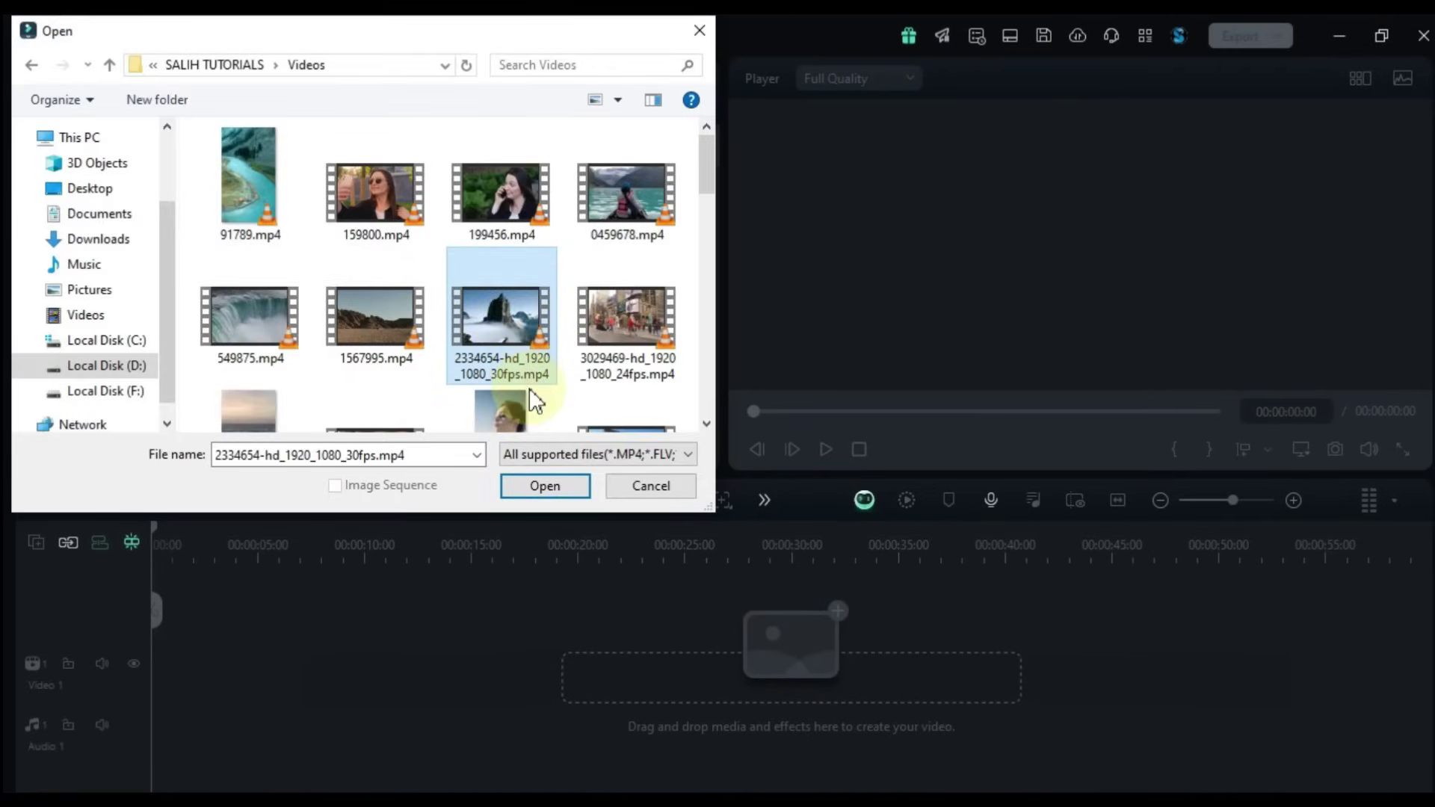
click(541, 489)
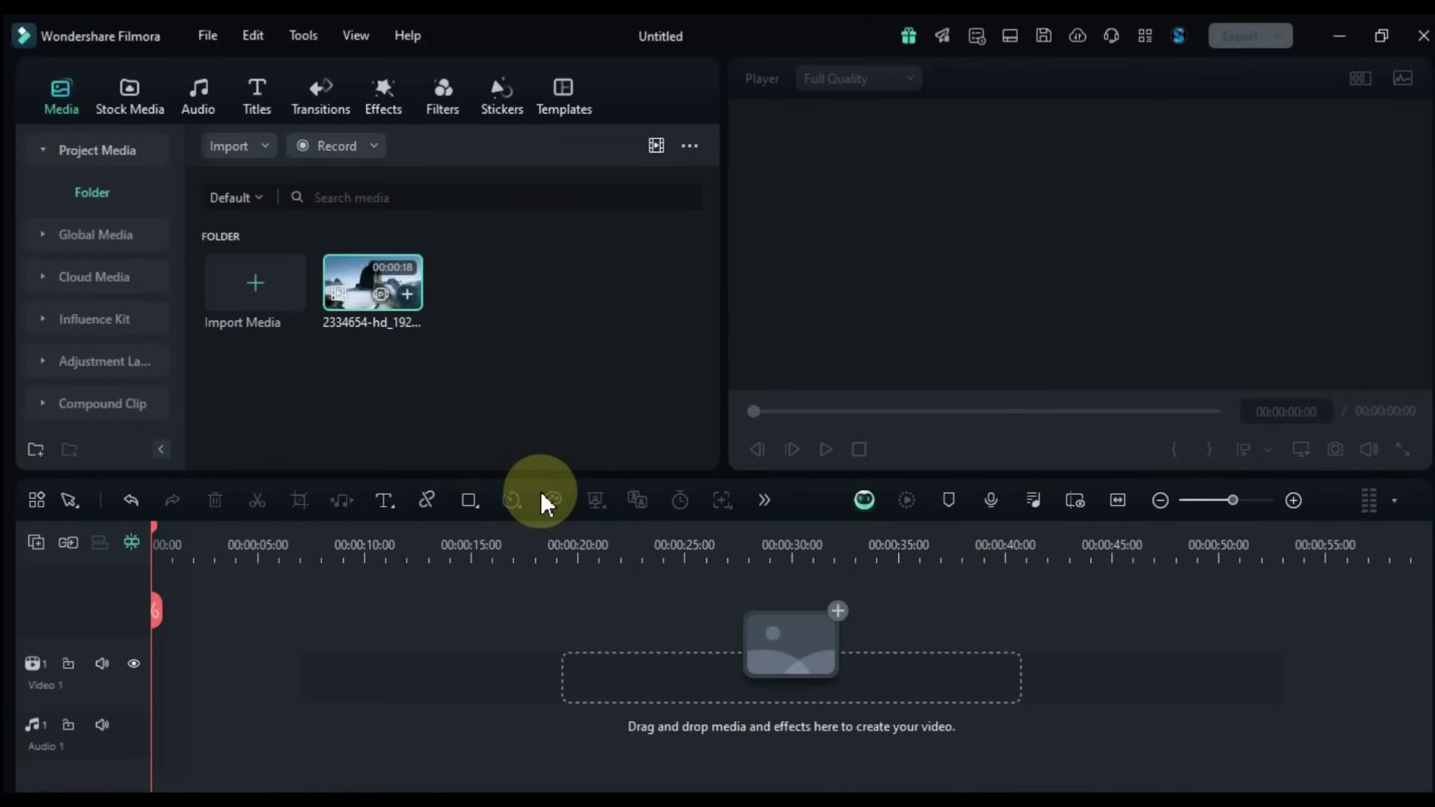
drag(358, 287, 167, 693)
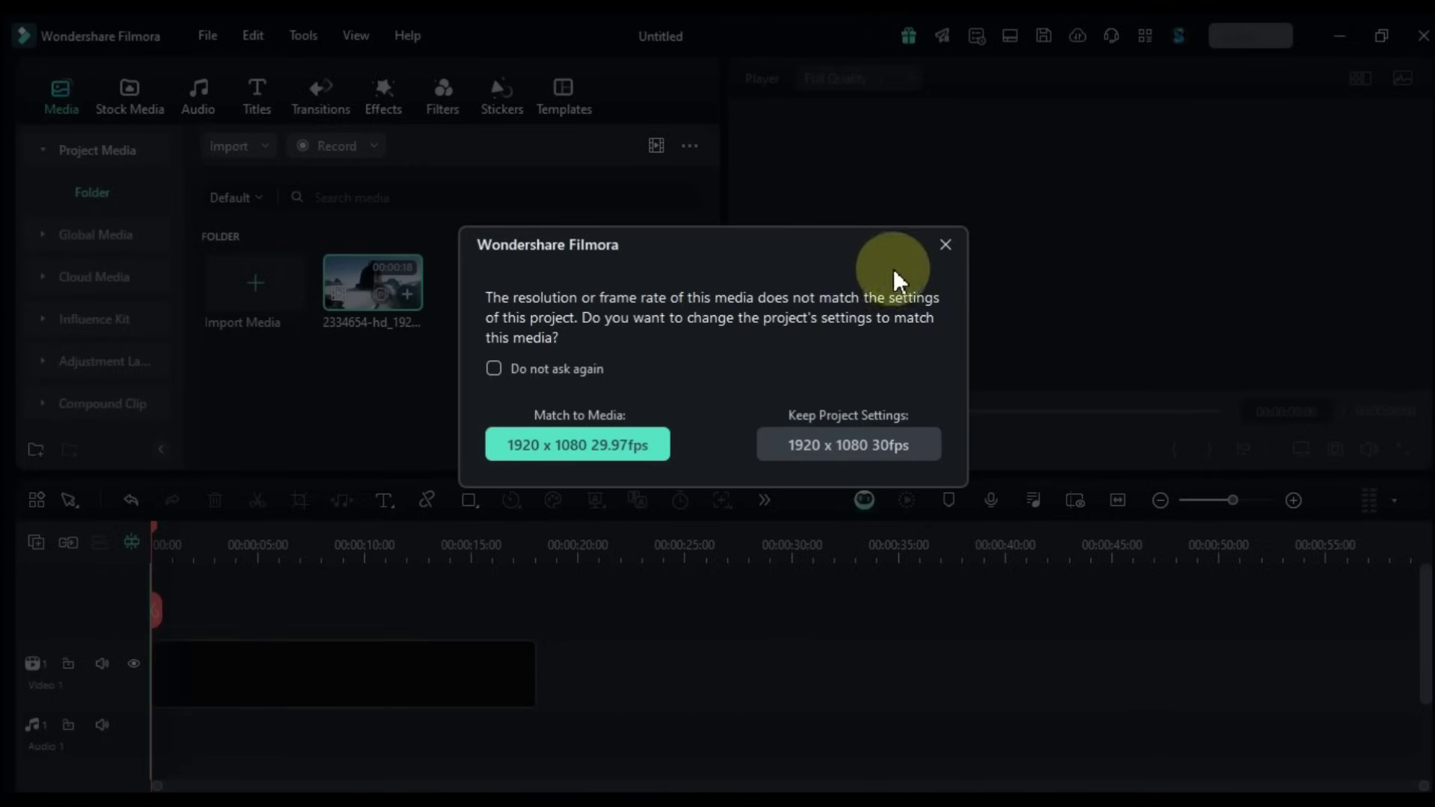
click(943, 243)
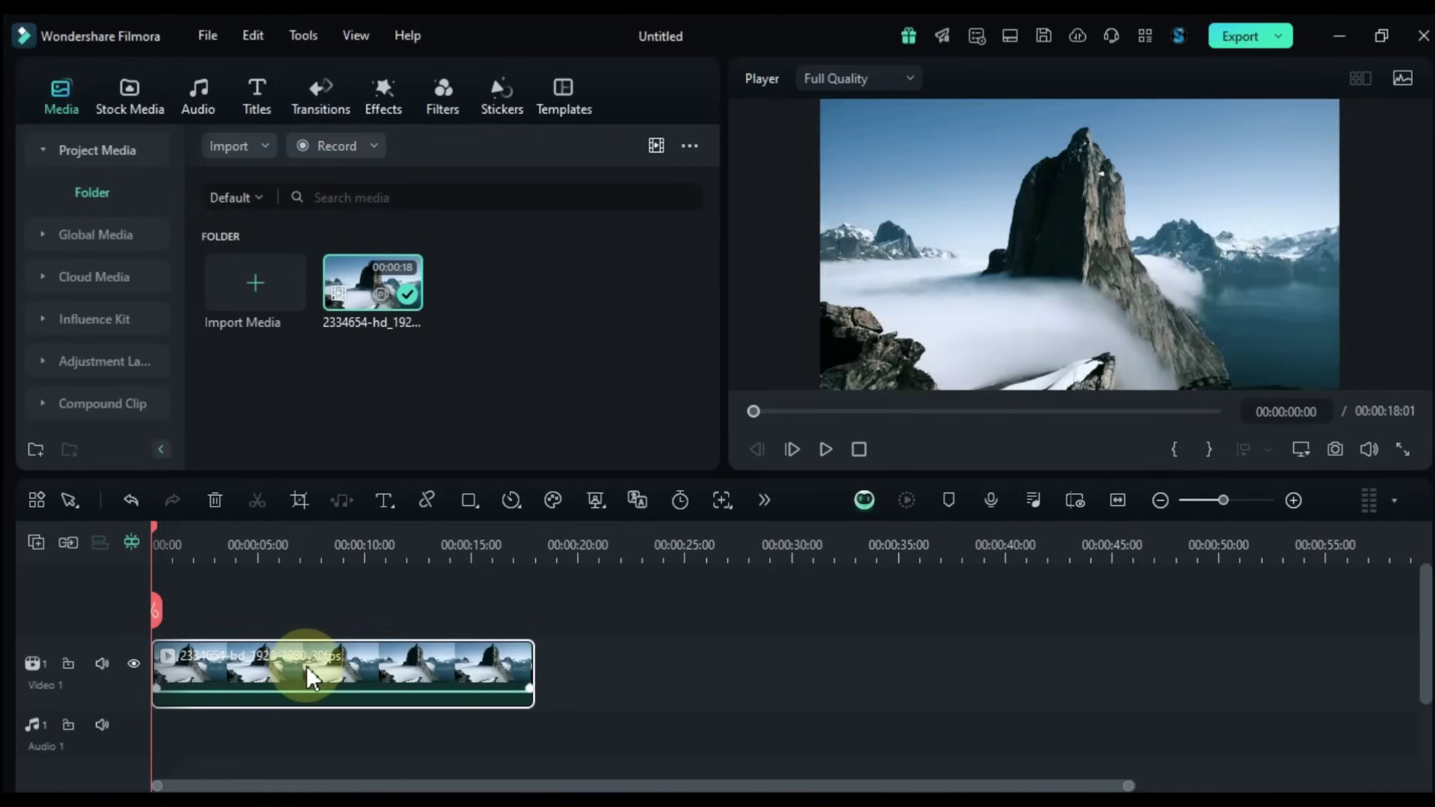
double_click(306, 666)
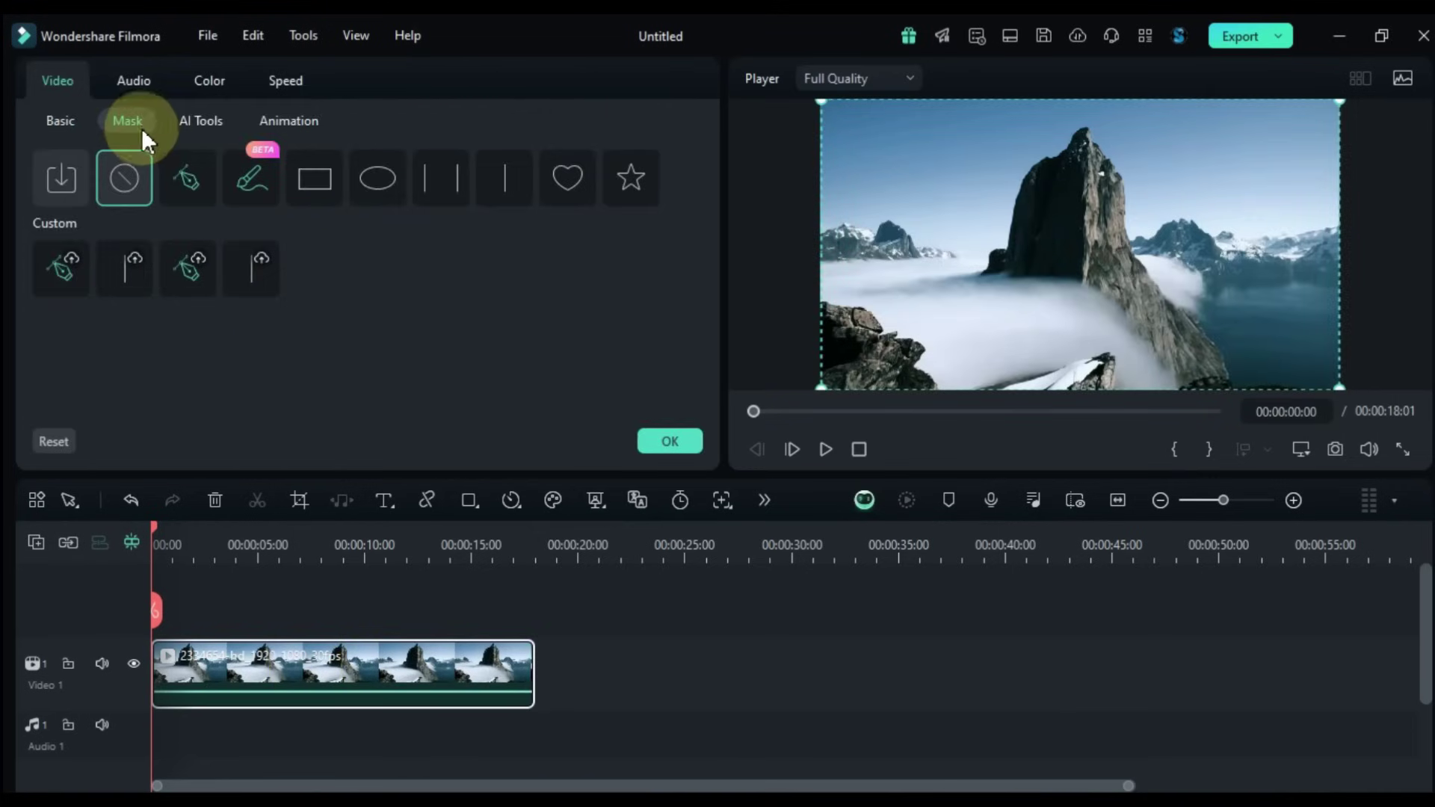
- Choose Draw Mask and place the first path points along the mountain's left edge
click(191, 197)
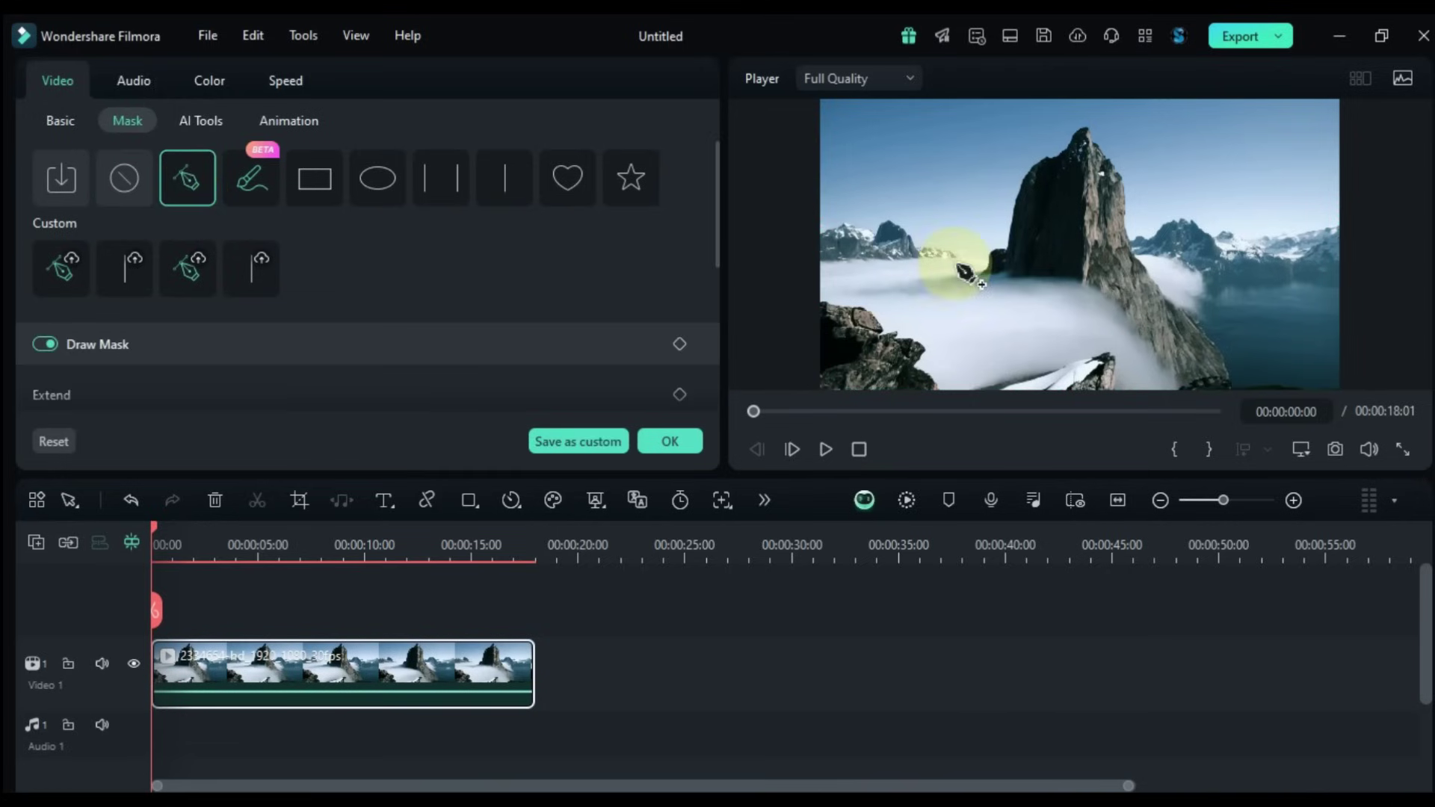
click(993, 266)
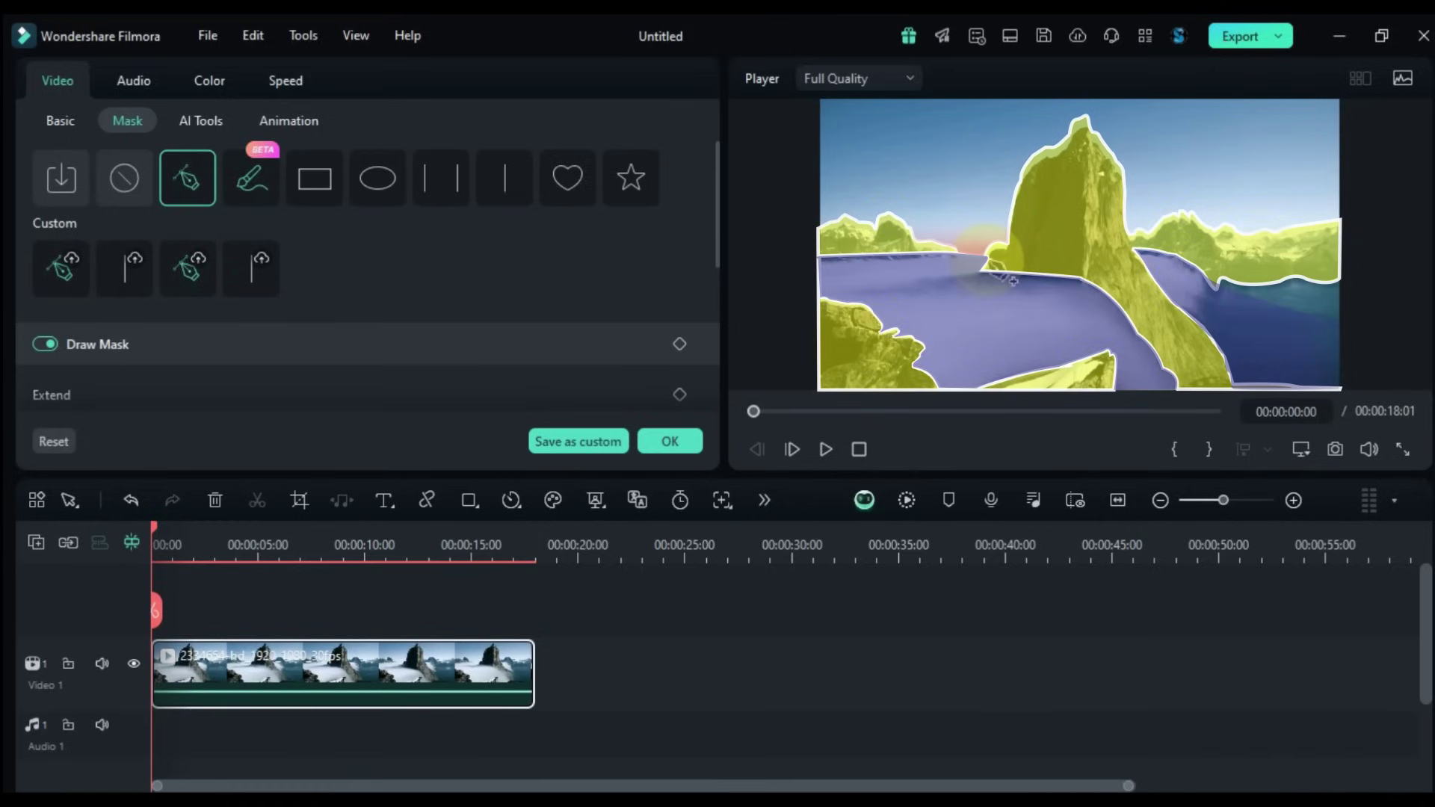
click(999, 275)
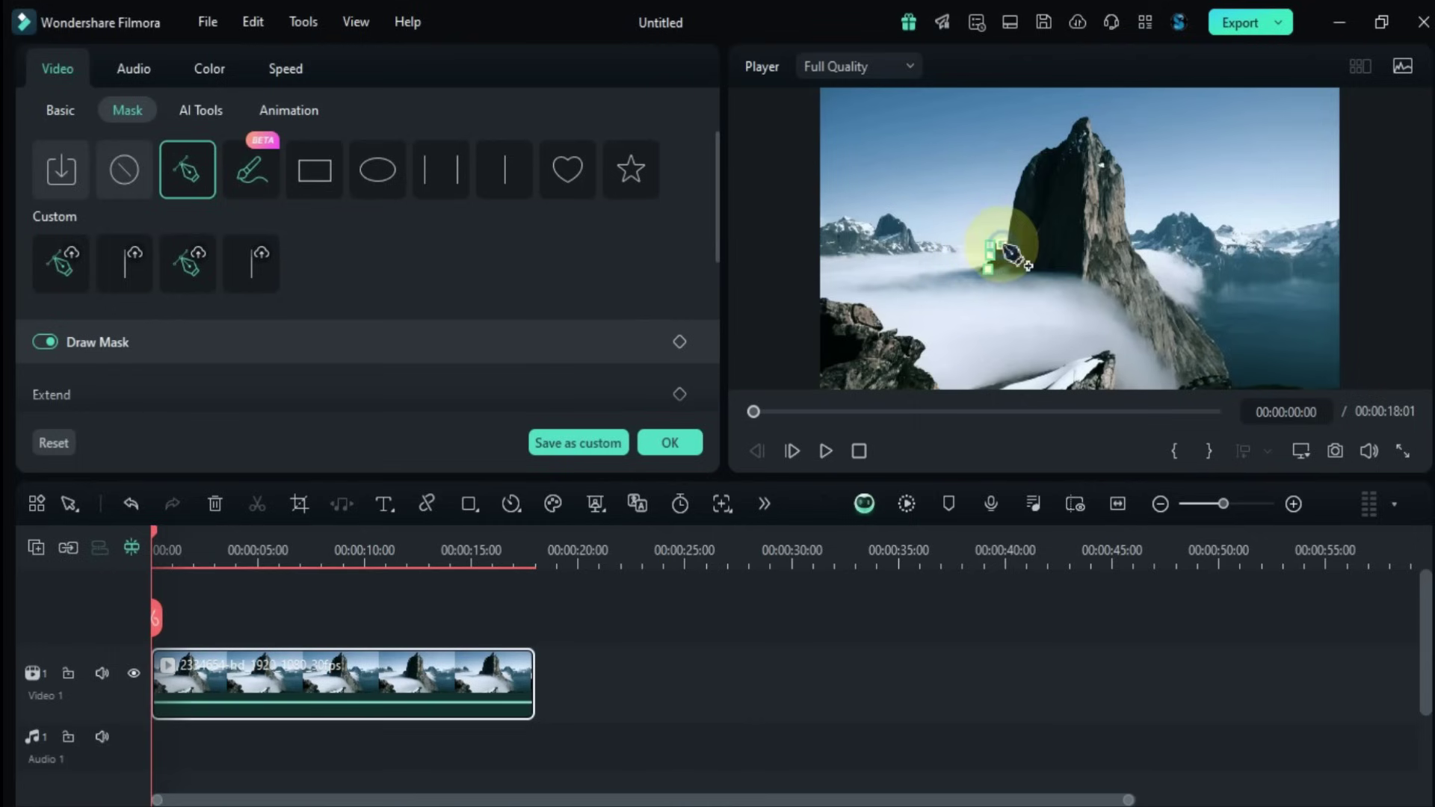
click(1015, 198)
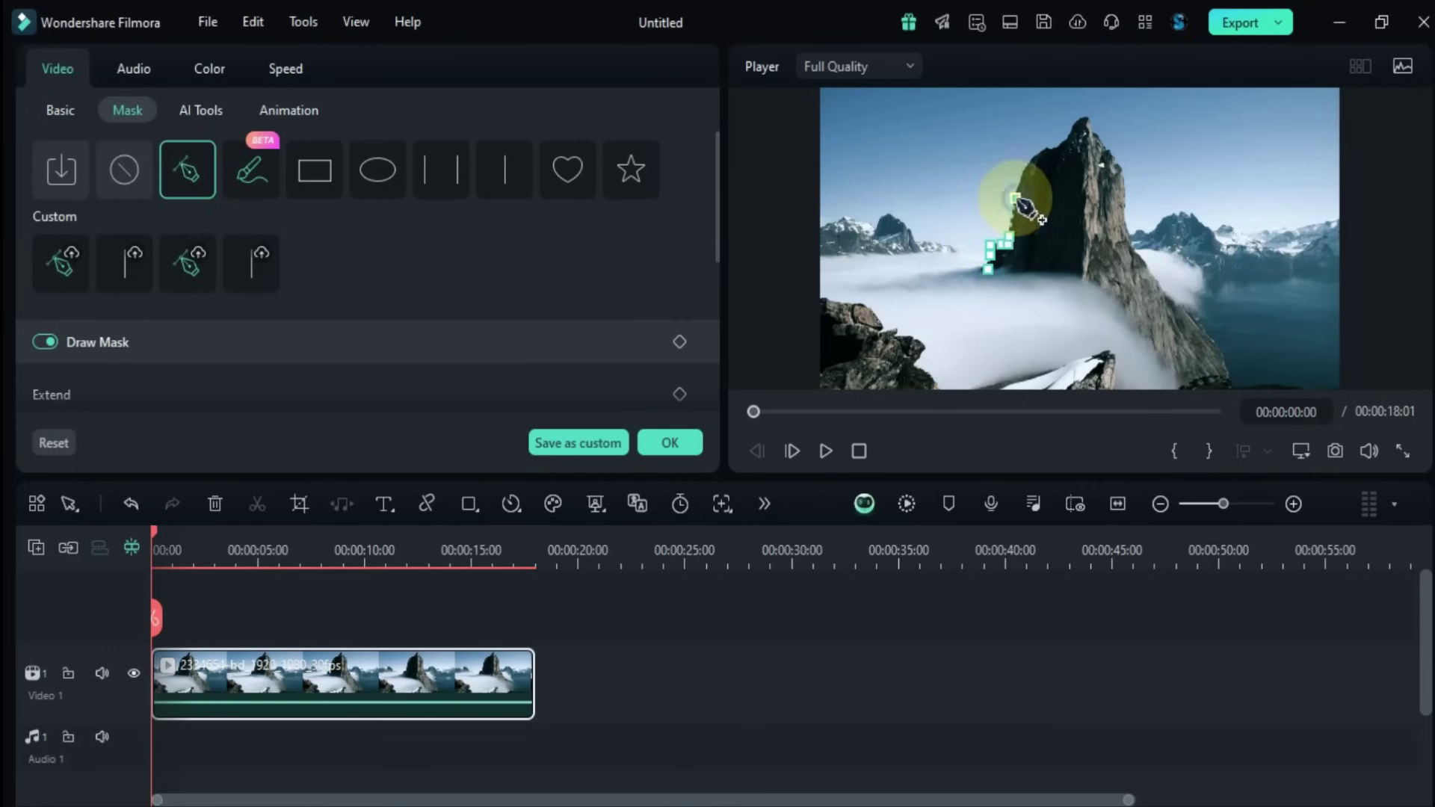
- Magnify the preview and trace the mask up the left ridge, over the peak and down its right edge
click(1300, 451)
click(1241, 576)
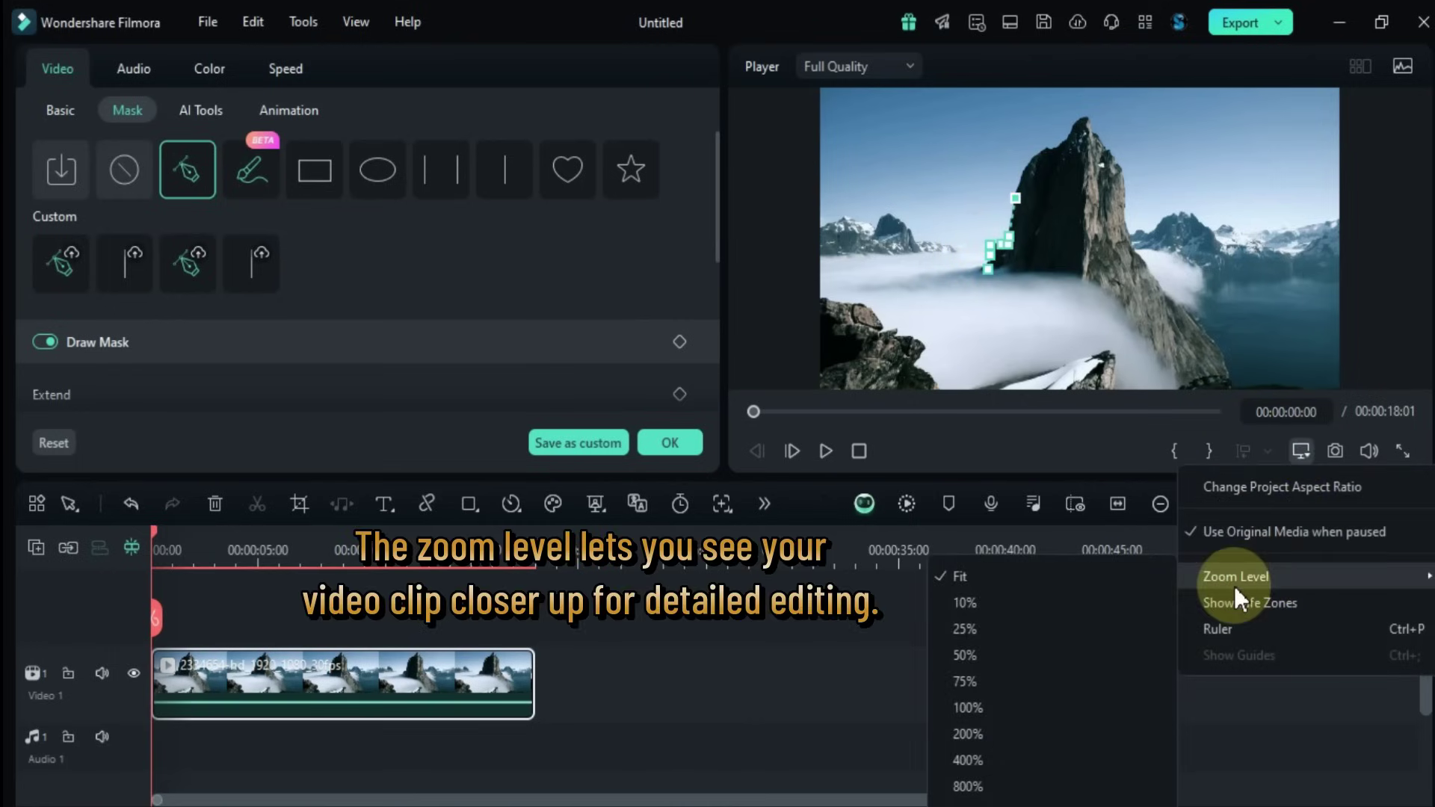
click(1003, 657)
drag(832, 326, 832, 307)
click(978, 265)
click(983, 248)
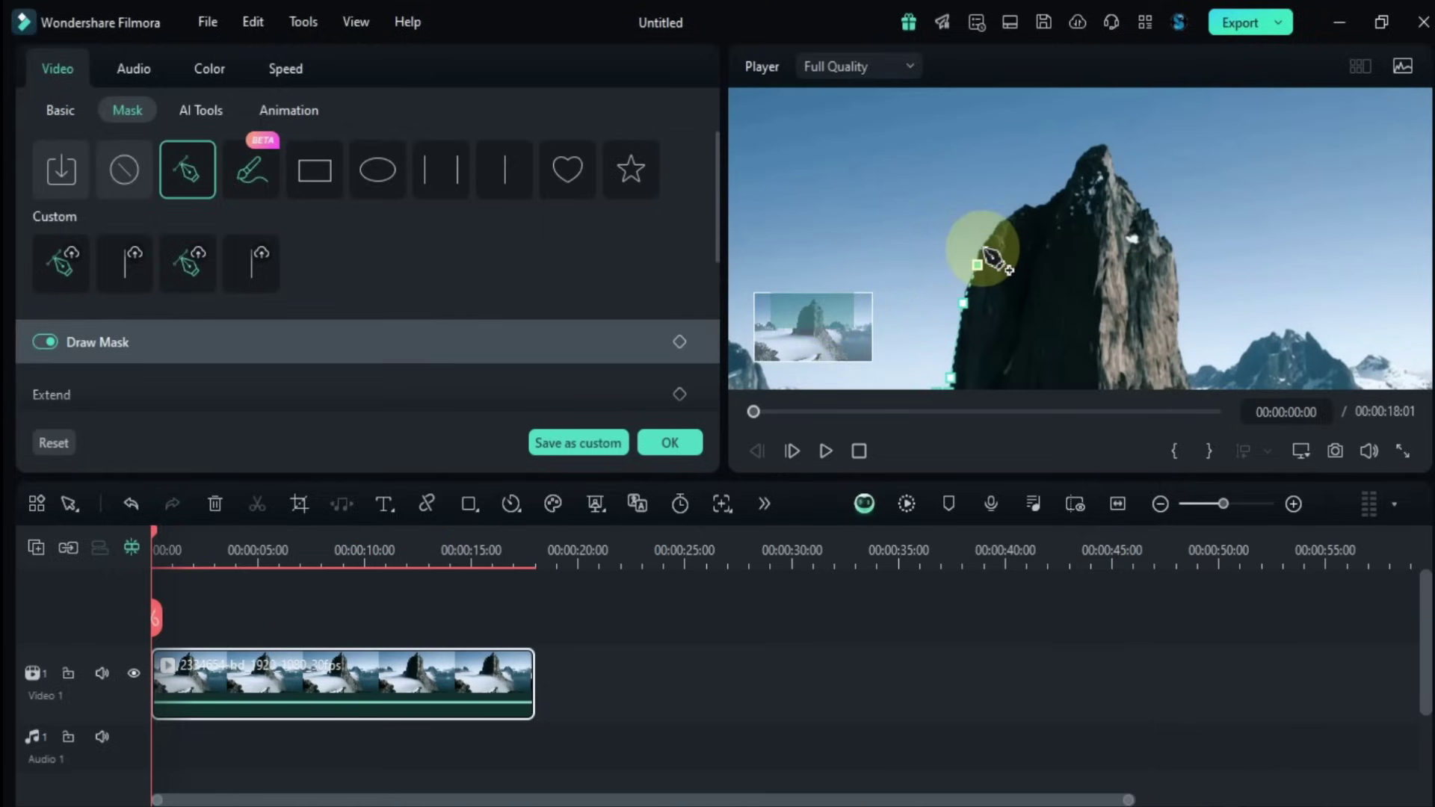
click(994, 235)
click(1003, 224)
click(1014, 216)
click(1025, 209)
click(1037, 208)
click(1048, 205)
click(1068, 184)
click(1073, 174)
click(1086, 152)
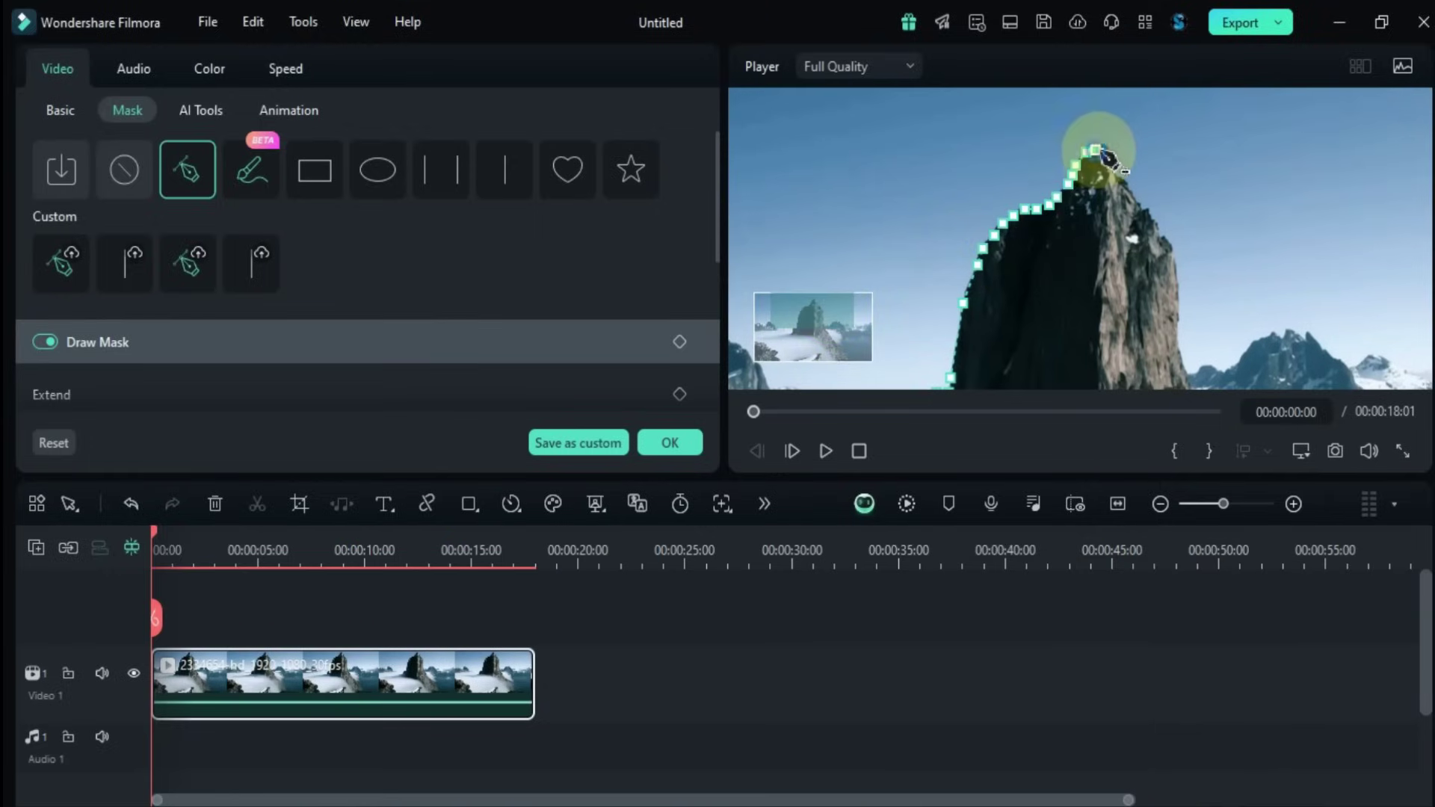
click(1107, 147)
click(1114, 160)
click(1121, 178)
click(1134, 199)
click(1154, 215)
click(1162, 236)
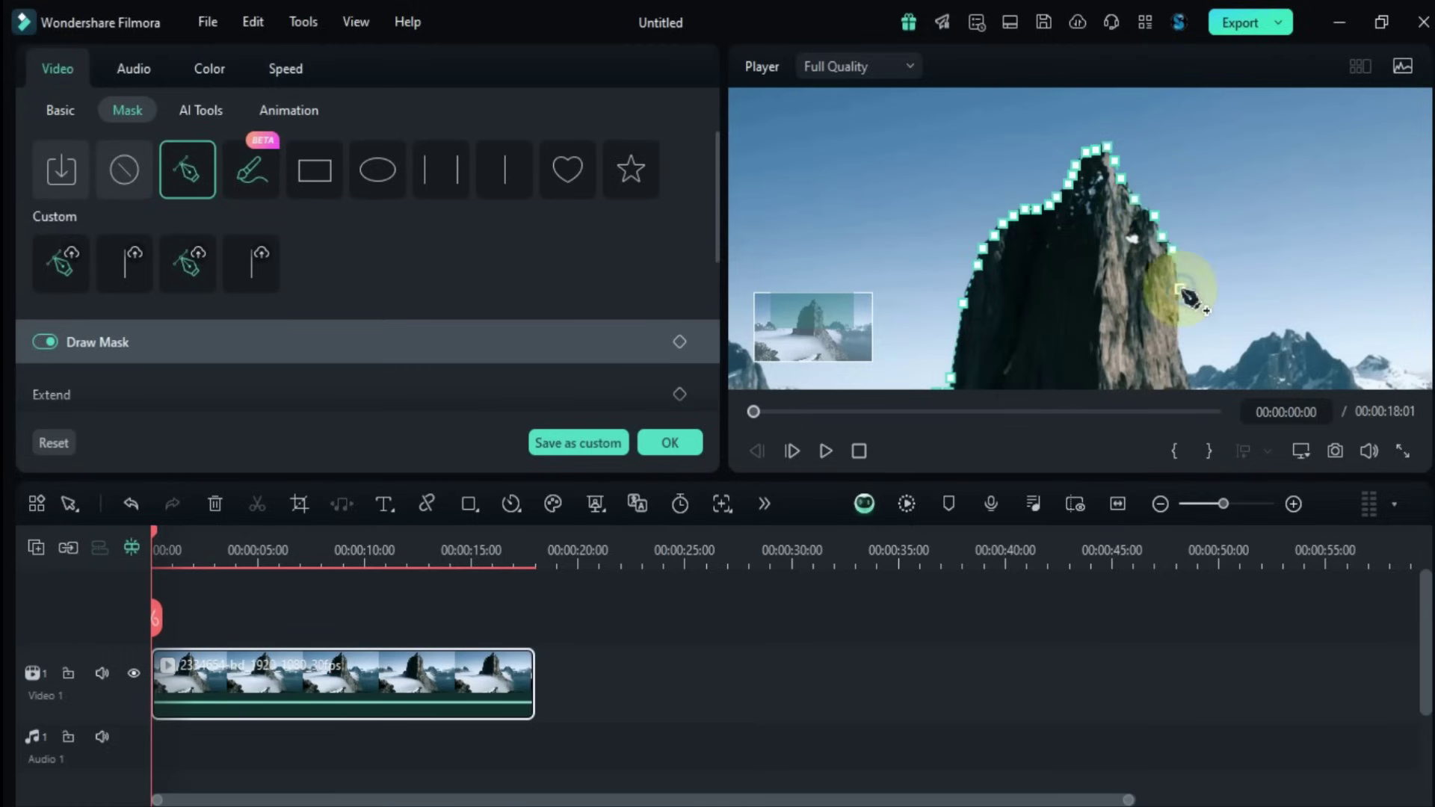
- Add mask points along the right mountain ridge
drag(828, 322, 824, 334)
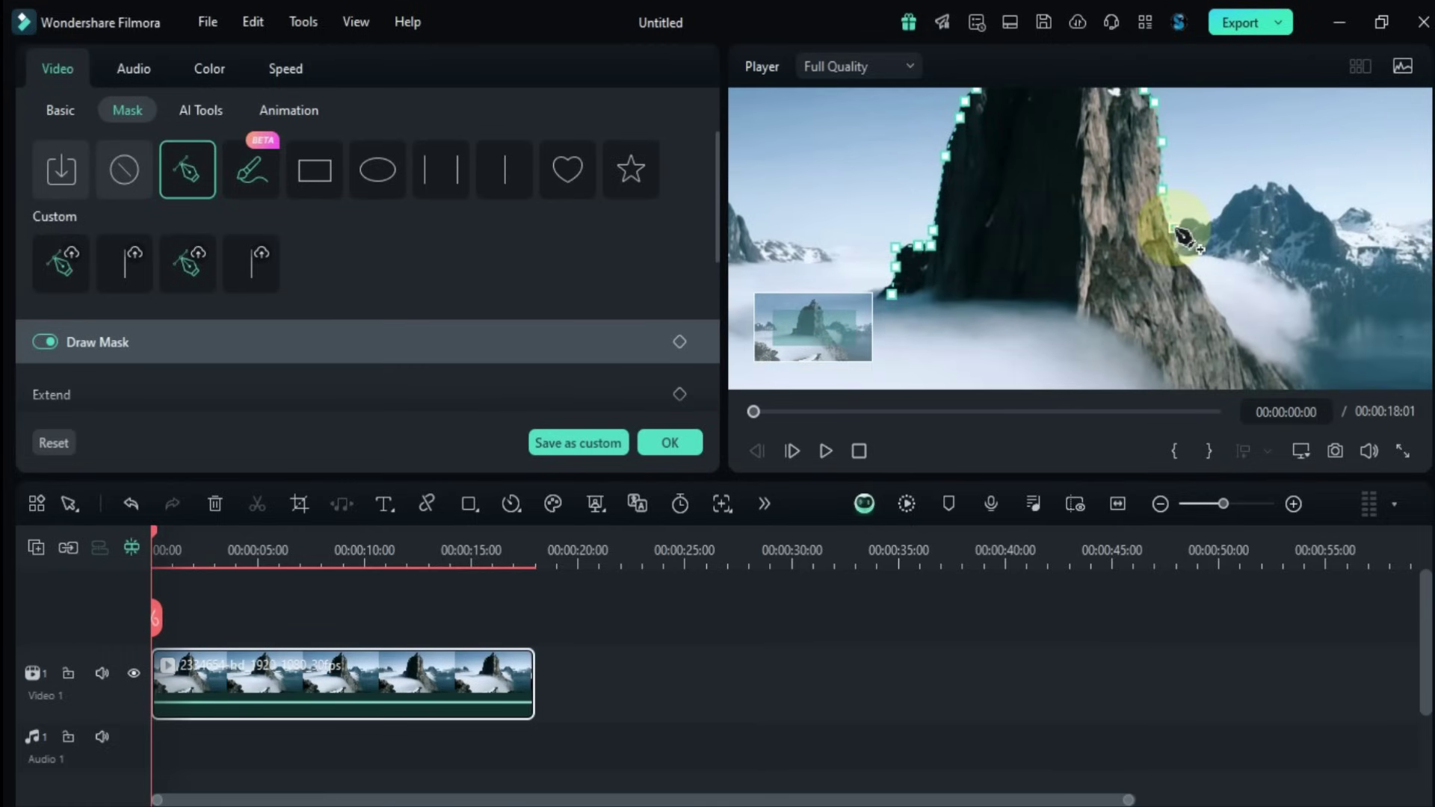
click(1200, 218)
click(1232, 200)
click(1256, 185)
click(1285, 183)
click(1340, 217)
click(1394, 222)
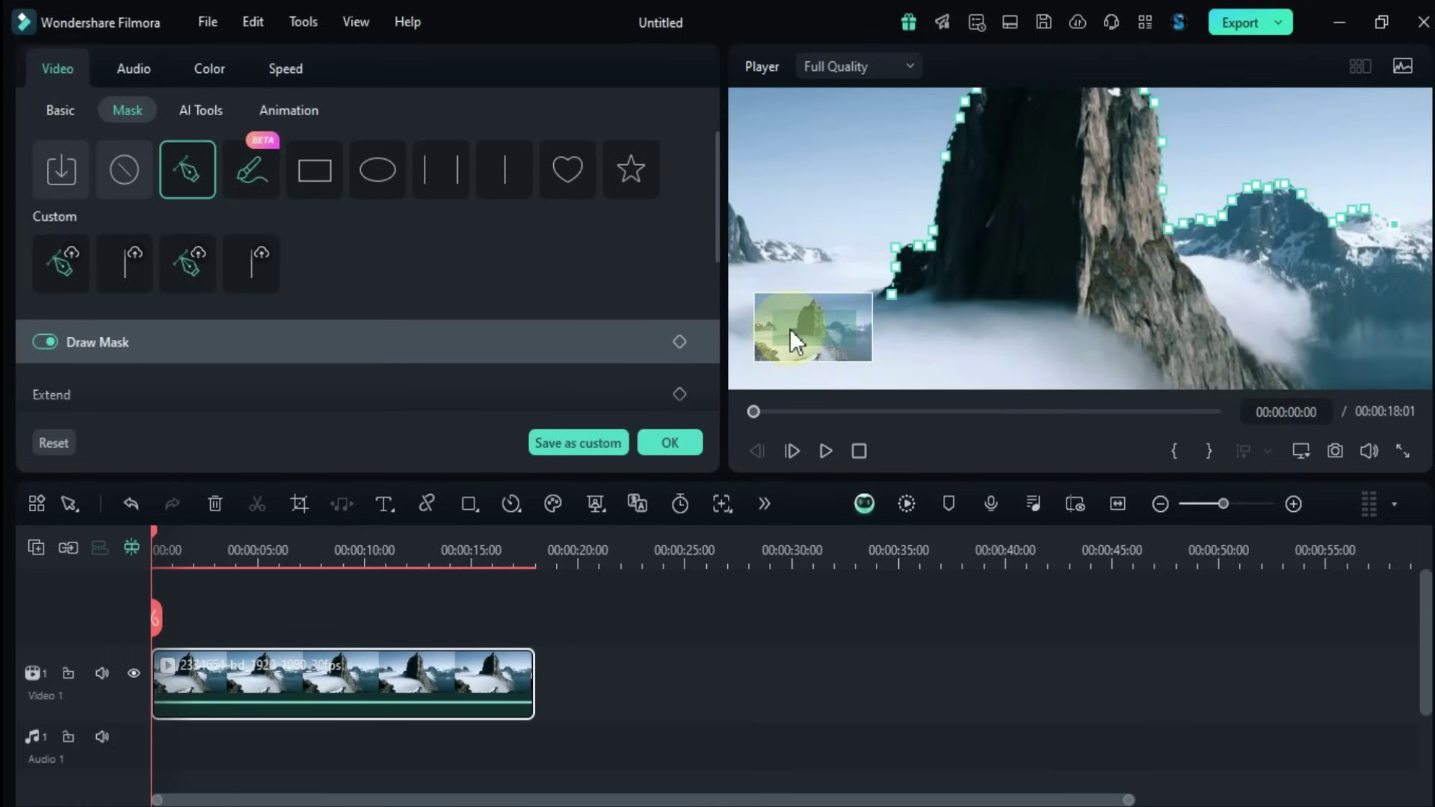
- Trace the left-side ridges and fog line to the cliff base, then close the path at its start point
drag(804, 322, 740, 269)
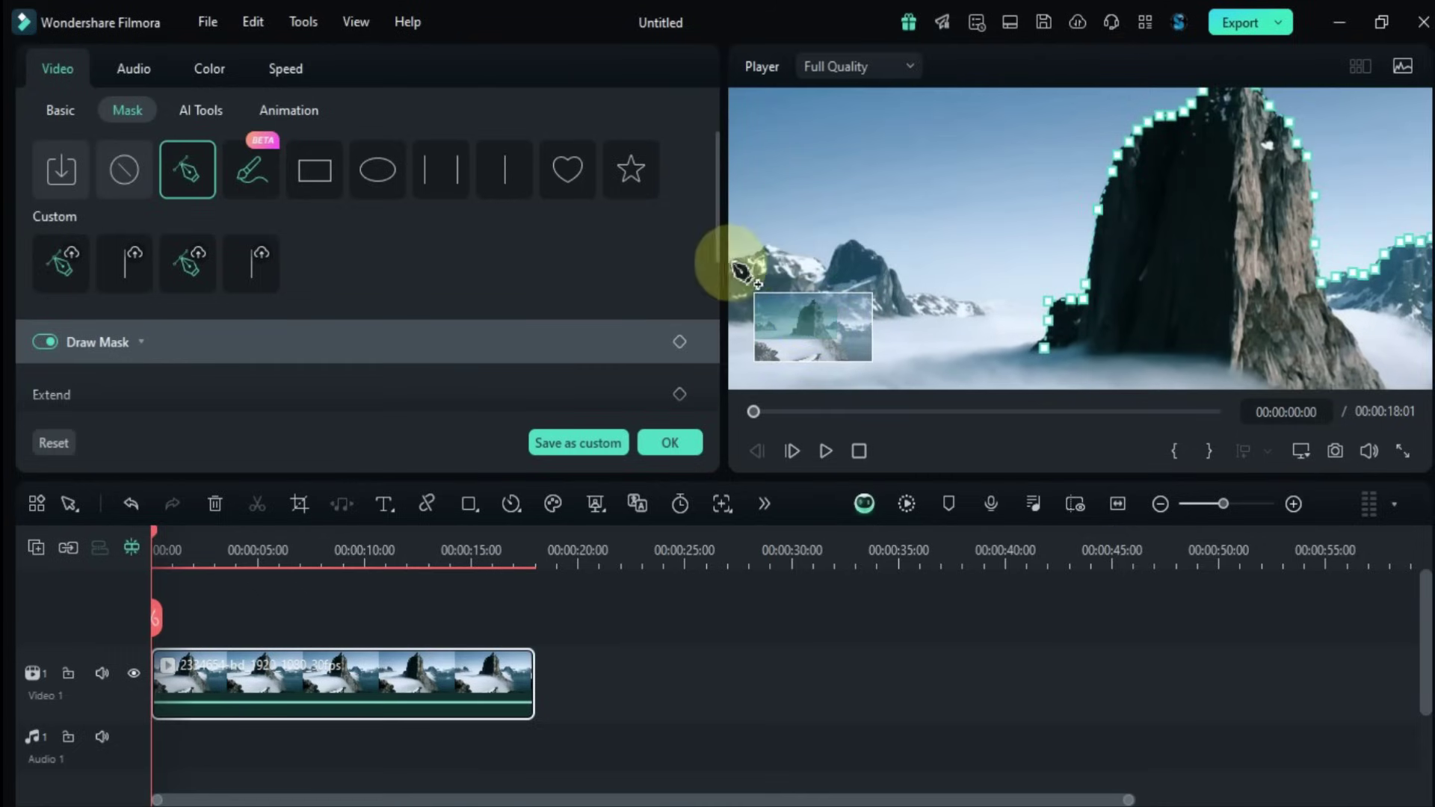
click(779, 247)
click(828, 255)
click(841, 246)
click(865, 243)
click(890, 267)
click(927, 293)
click(964, 302)
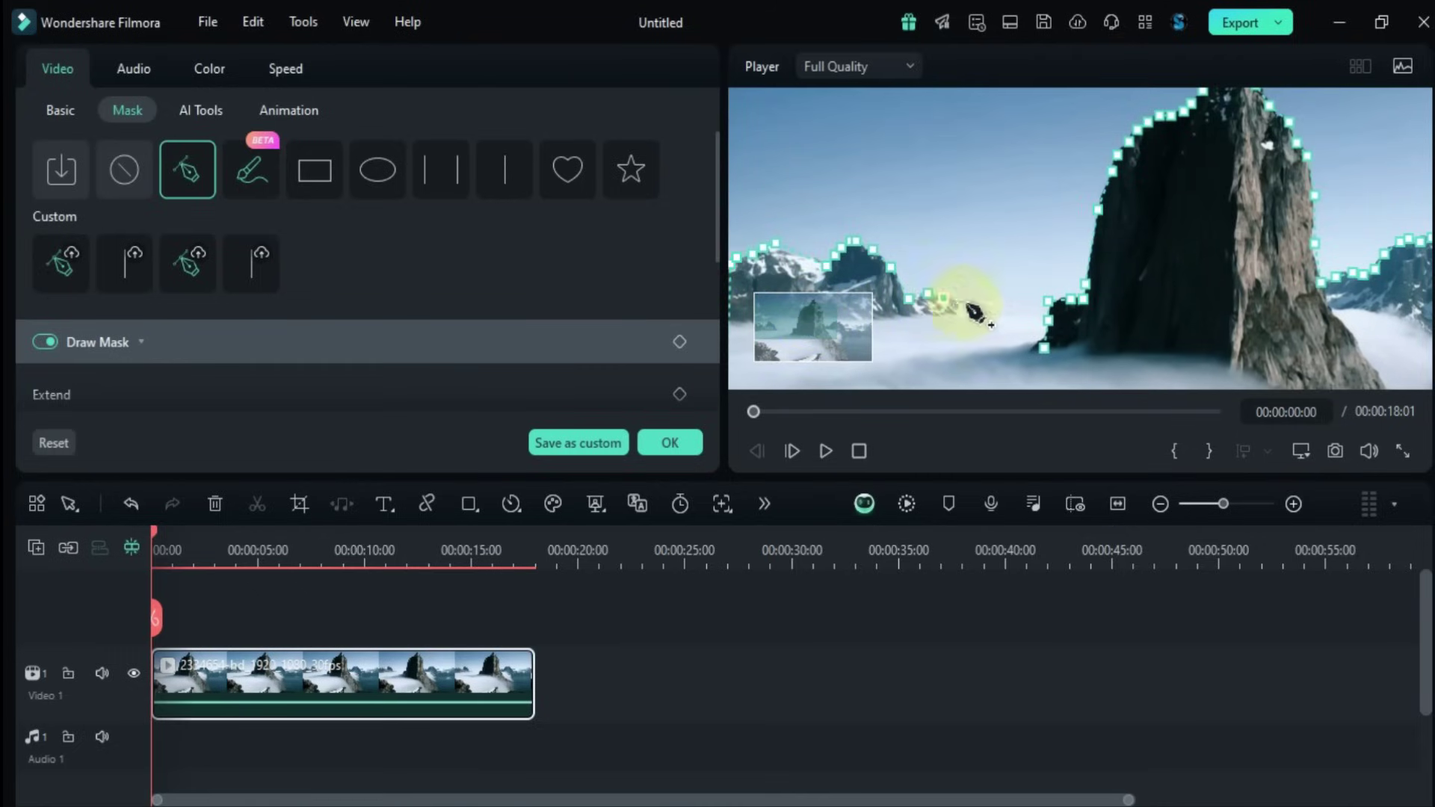
click(990, 308)
click(1031, 313)
click(1048, 321)
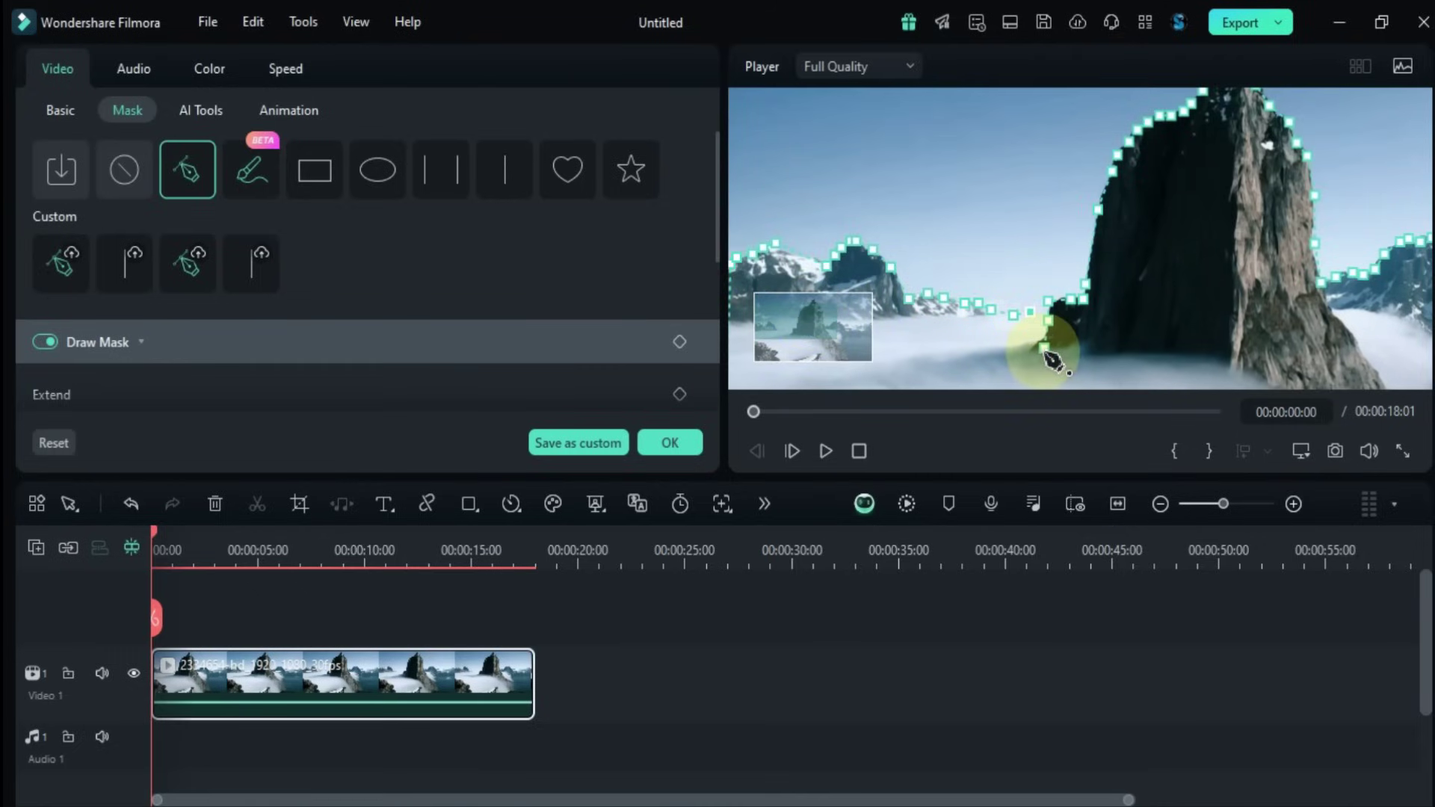
click(1044, 347)
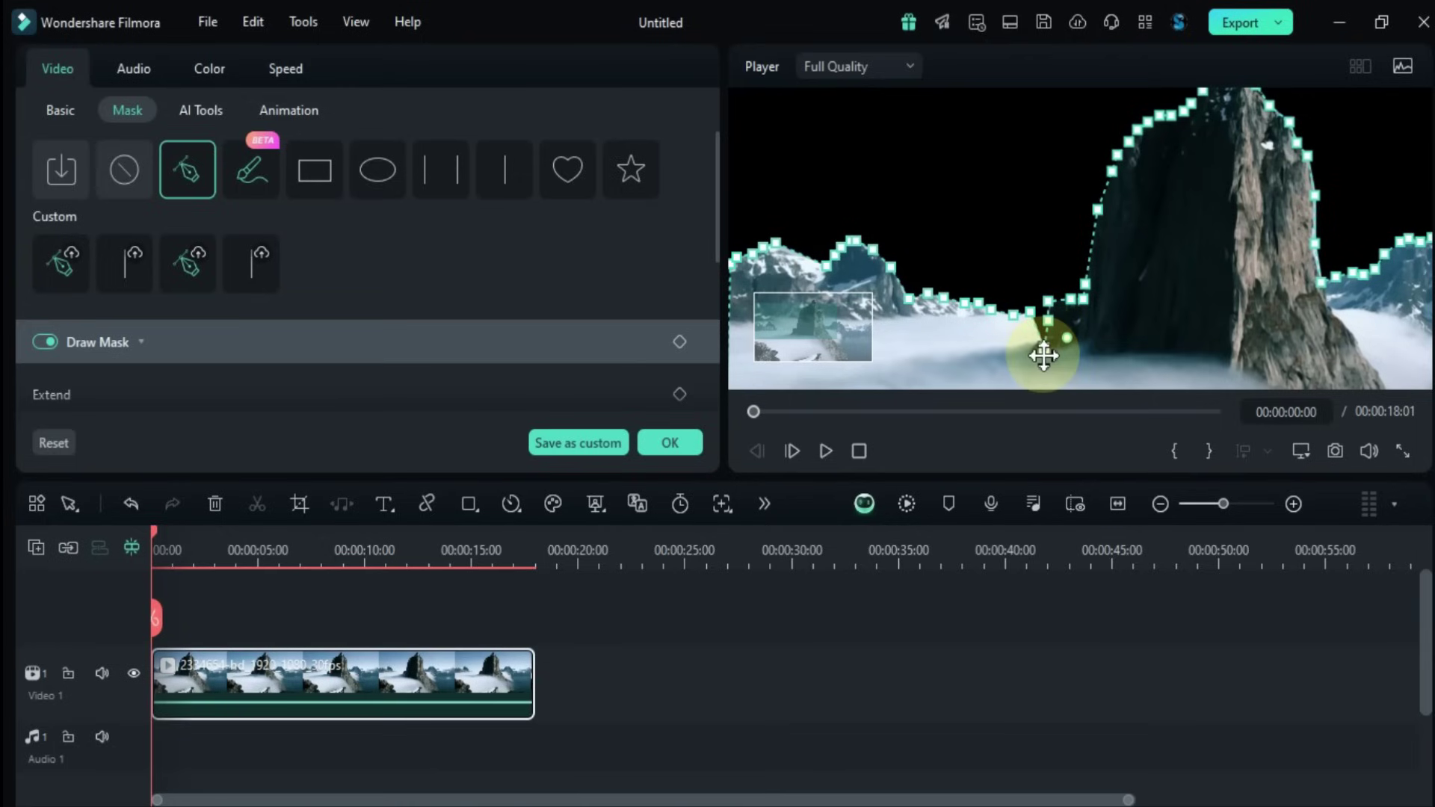
- Set the preview zoom level to Fit to show the whole frame
click(1300, 450)
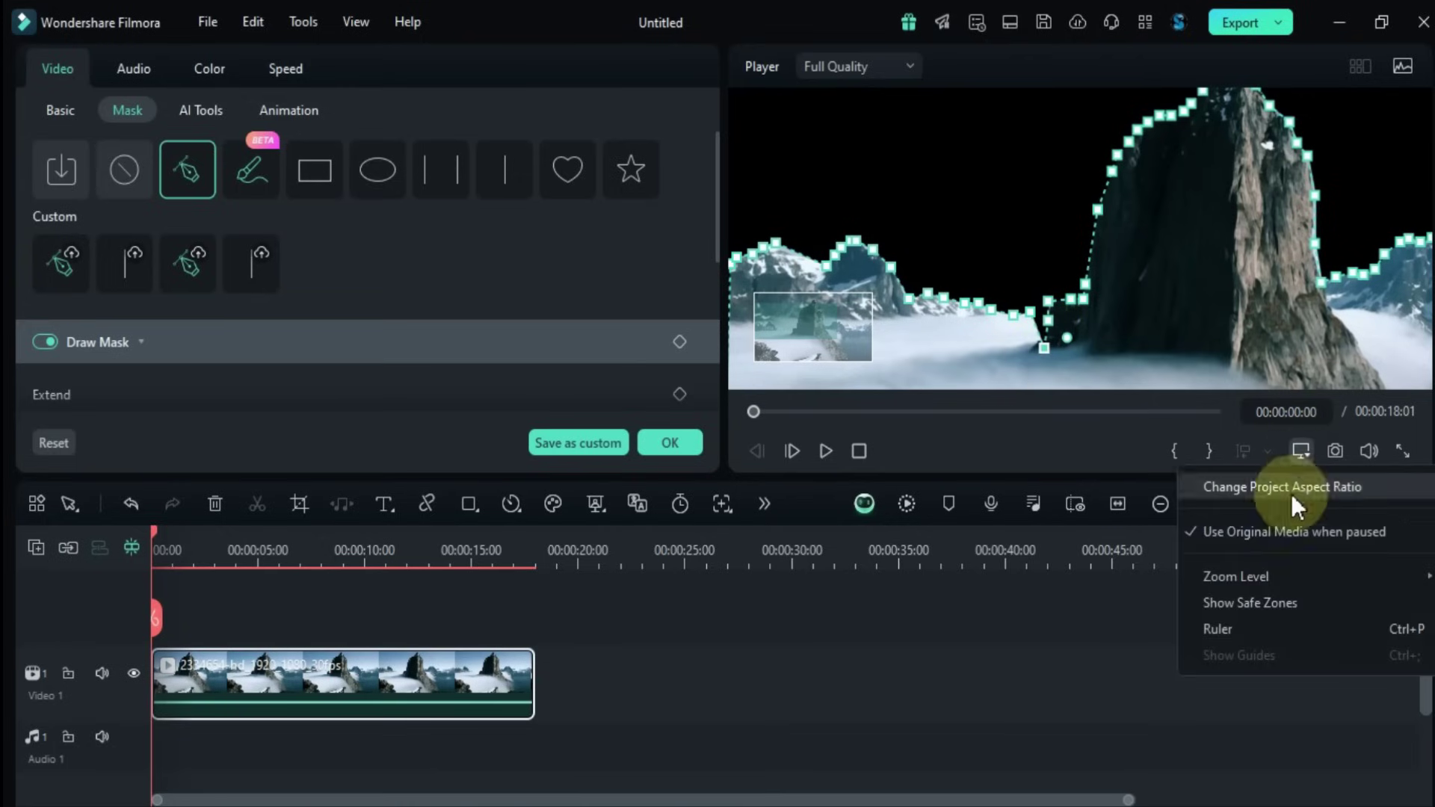
mouse_move(1258, 580)
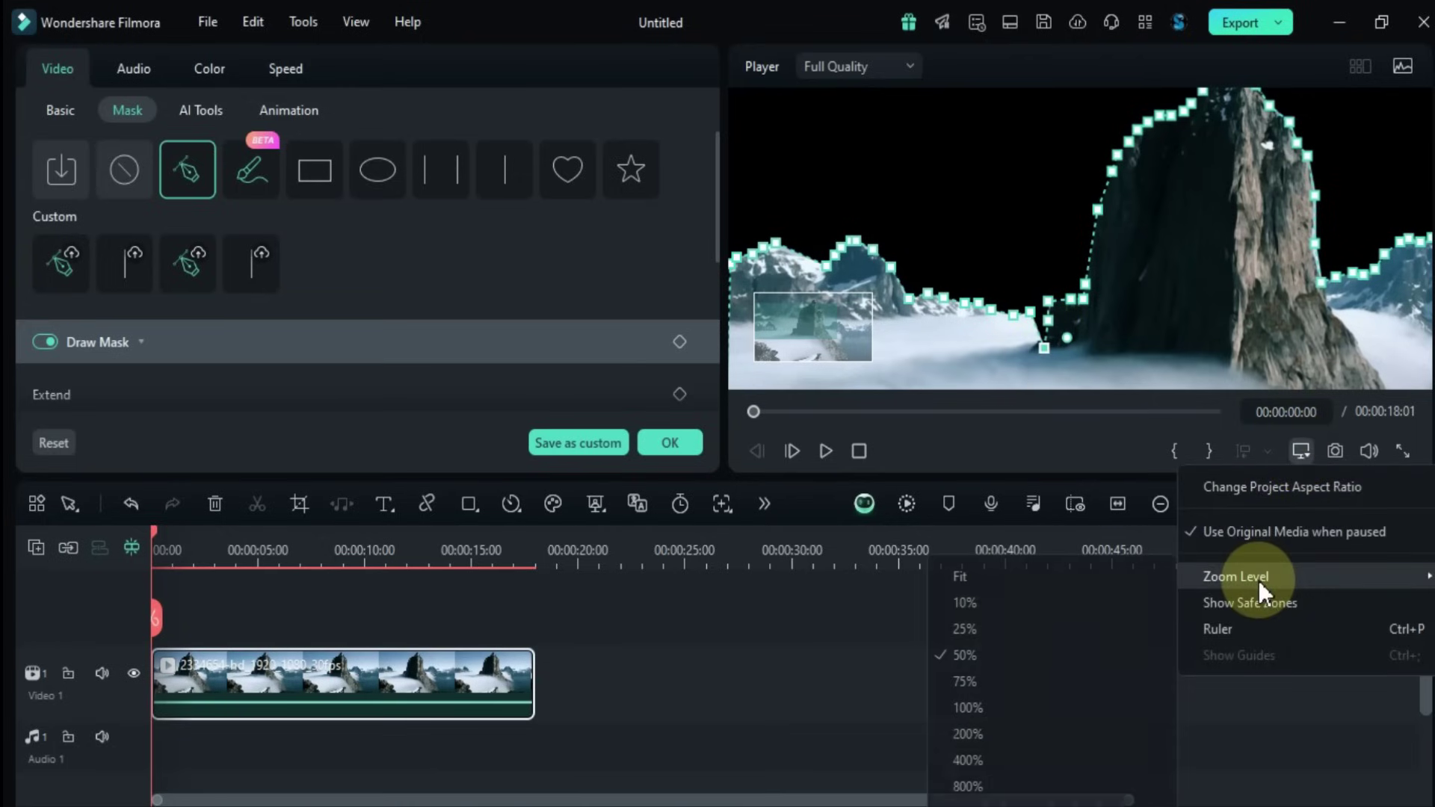
click(1031, 580)
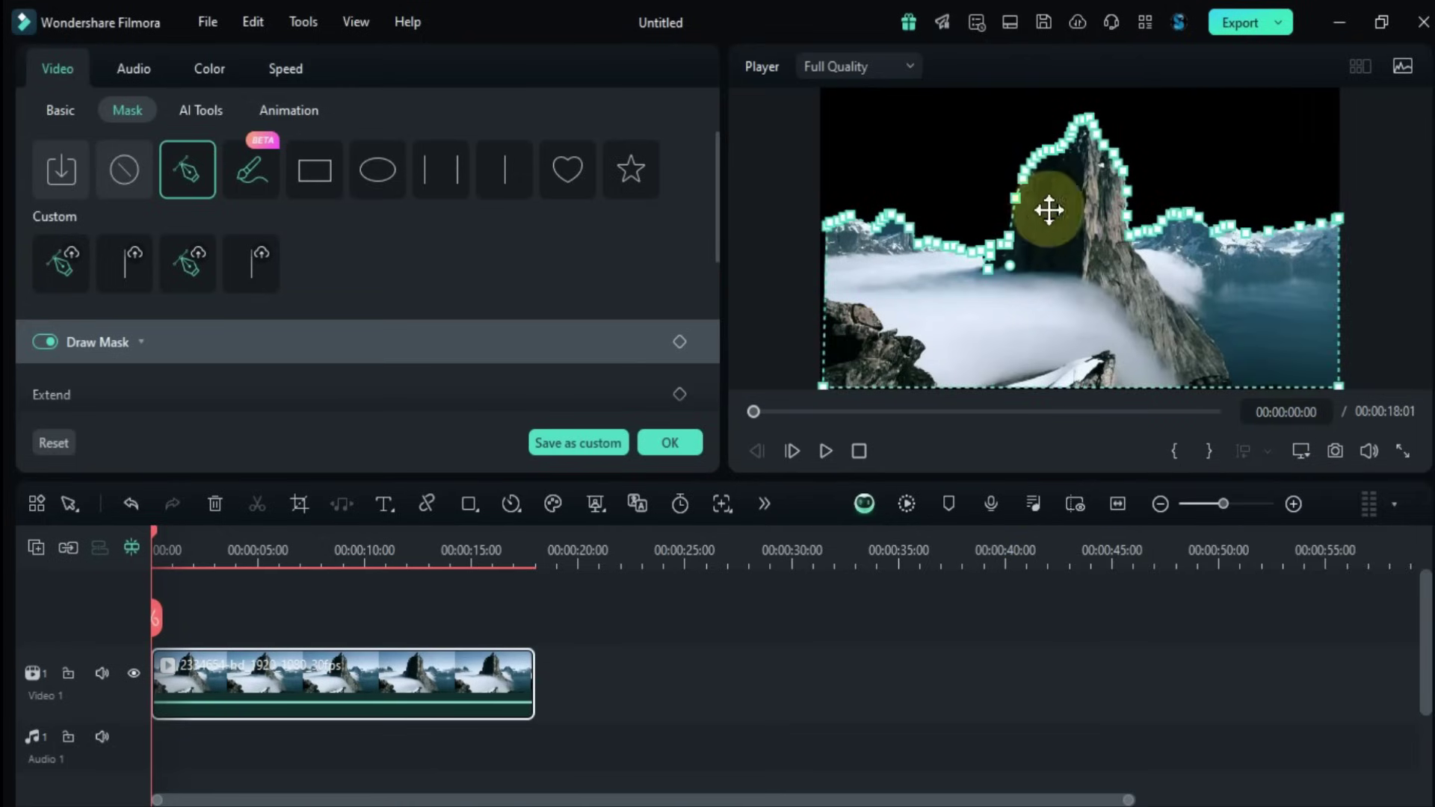
scroll(437, 298, down, 5)
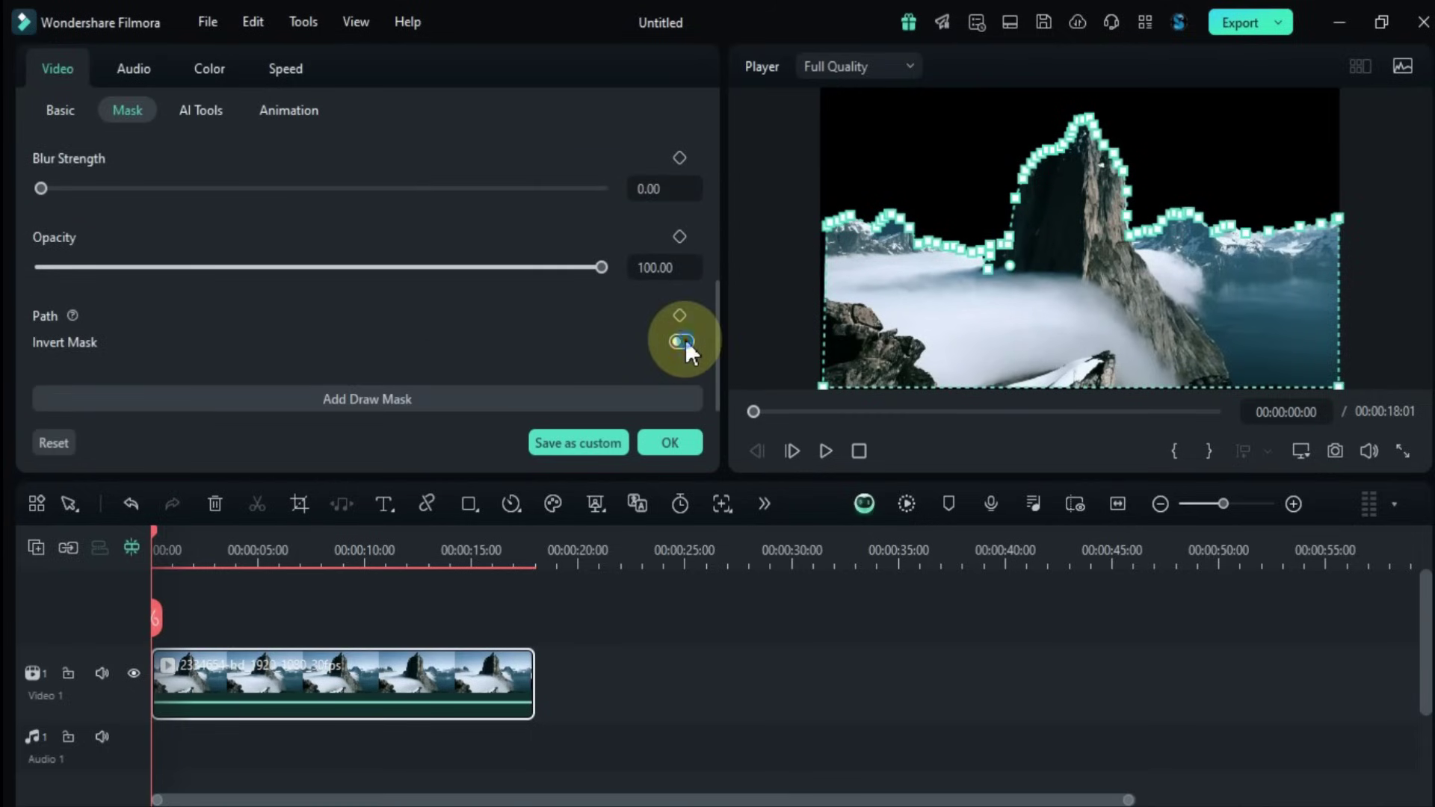
- Toggle Invert Mask on and off, lower opacity, and blur the mask edge to strength 23.35
click(684, 341)
click(683, 341)
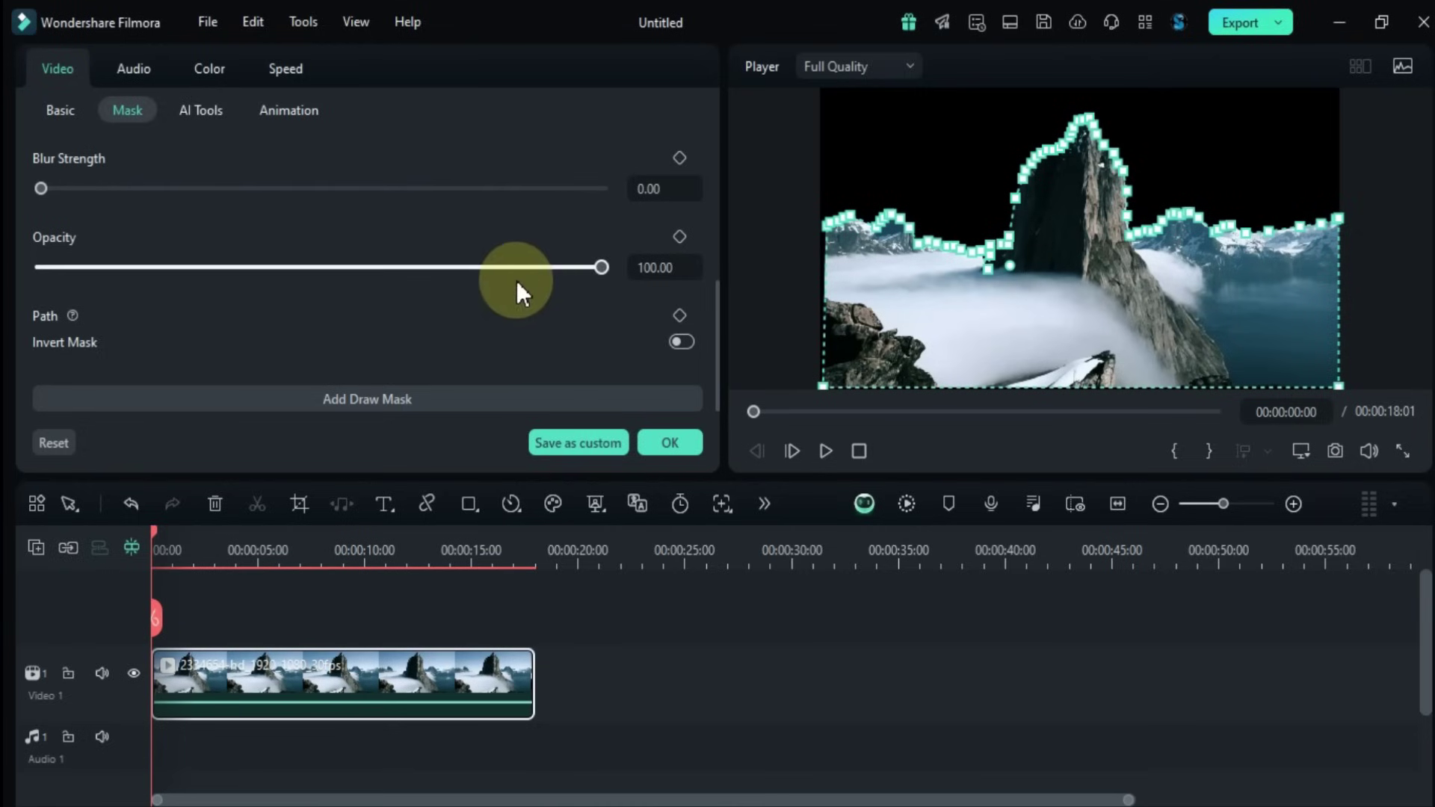
drag(538, 269, 703, 302)
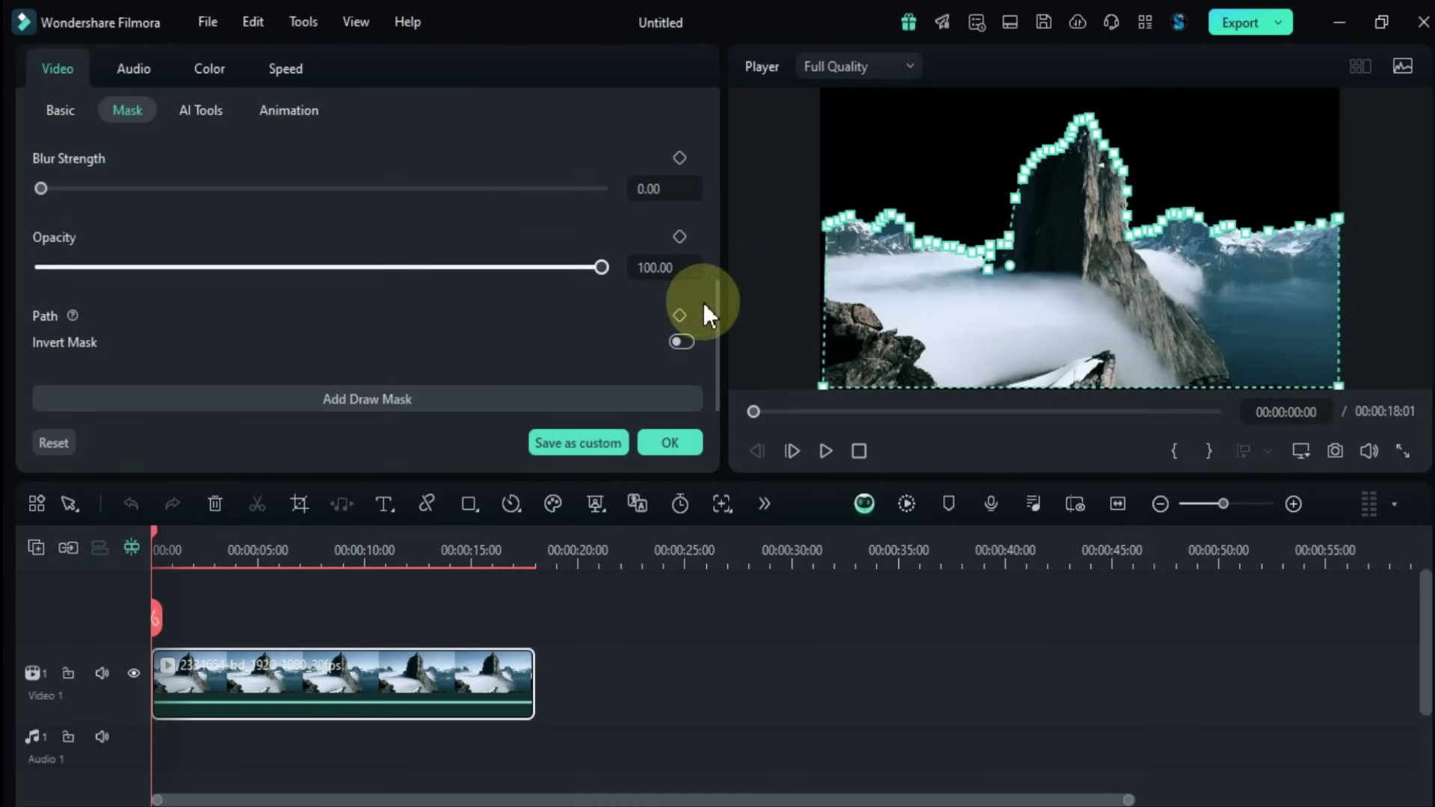
scroll(429, 252, up, 1)
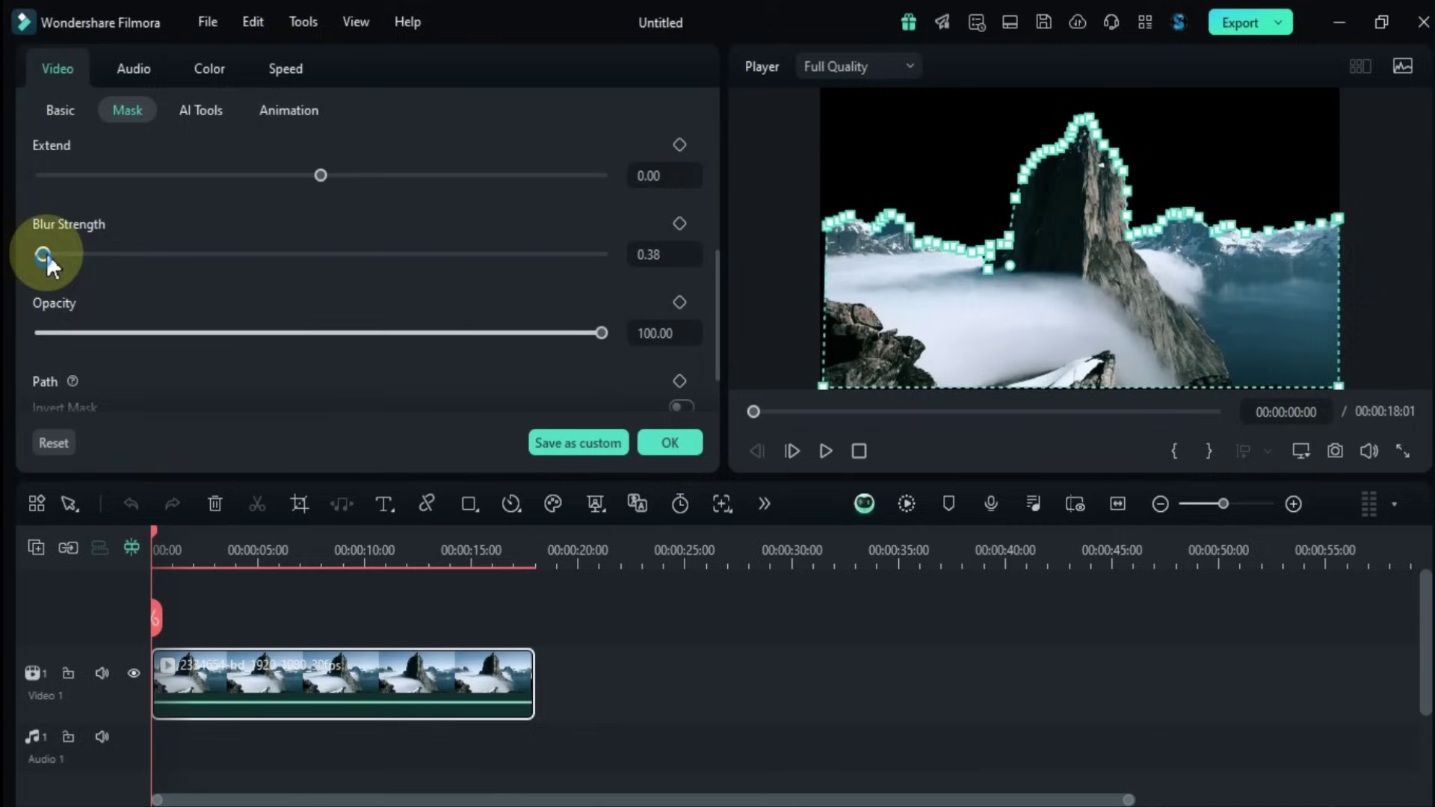
drag(45, 256, 136, 258)
click(245, 630)
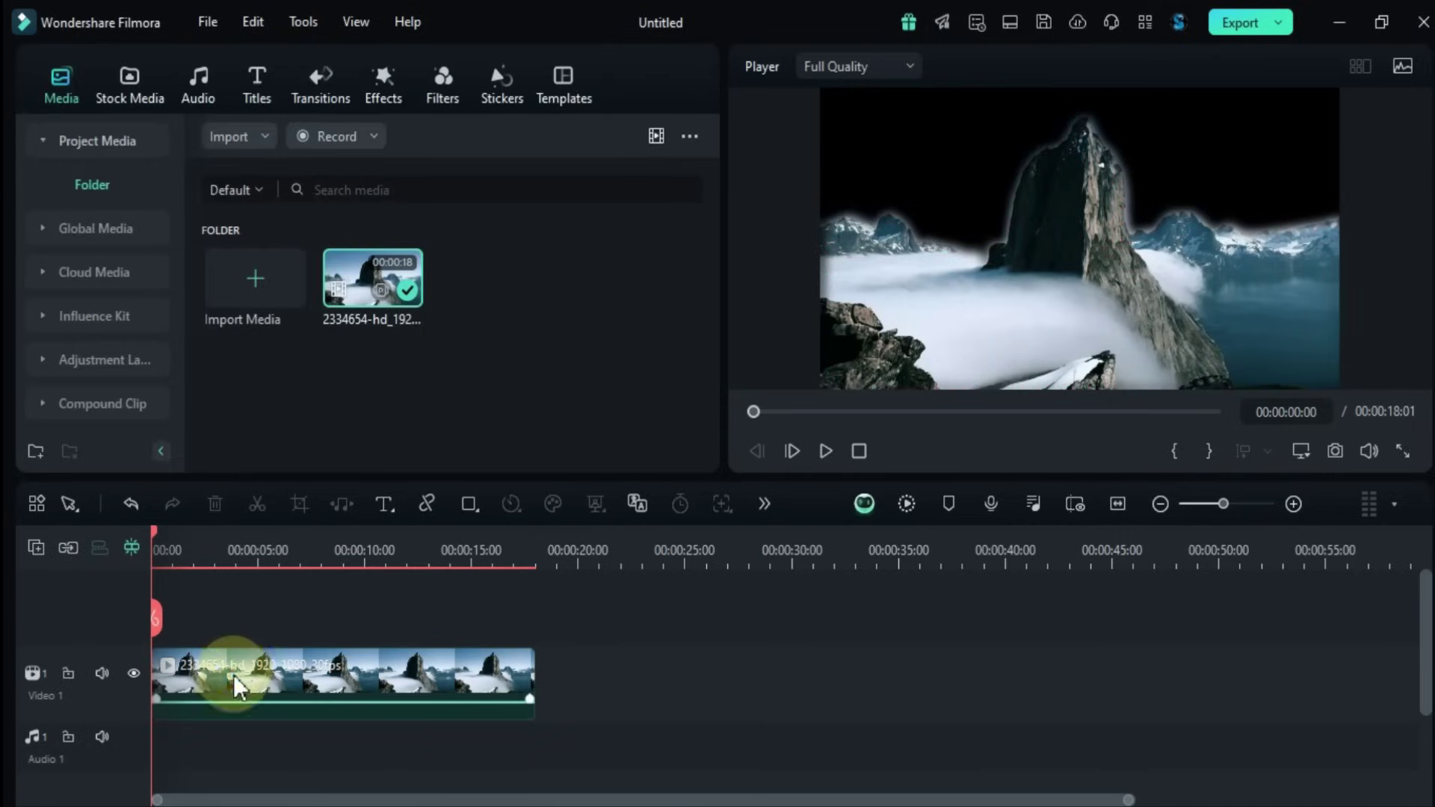
- Lift the mountain clip to Video 2 and place imported 5698700237486.mp4 on Video 1 beneath it
drag(233, 675, 223, 647)
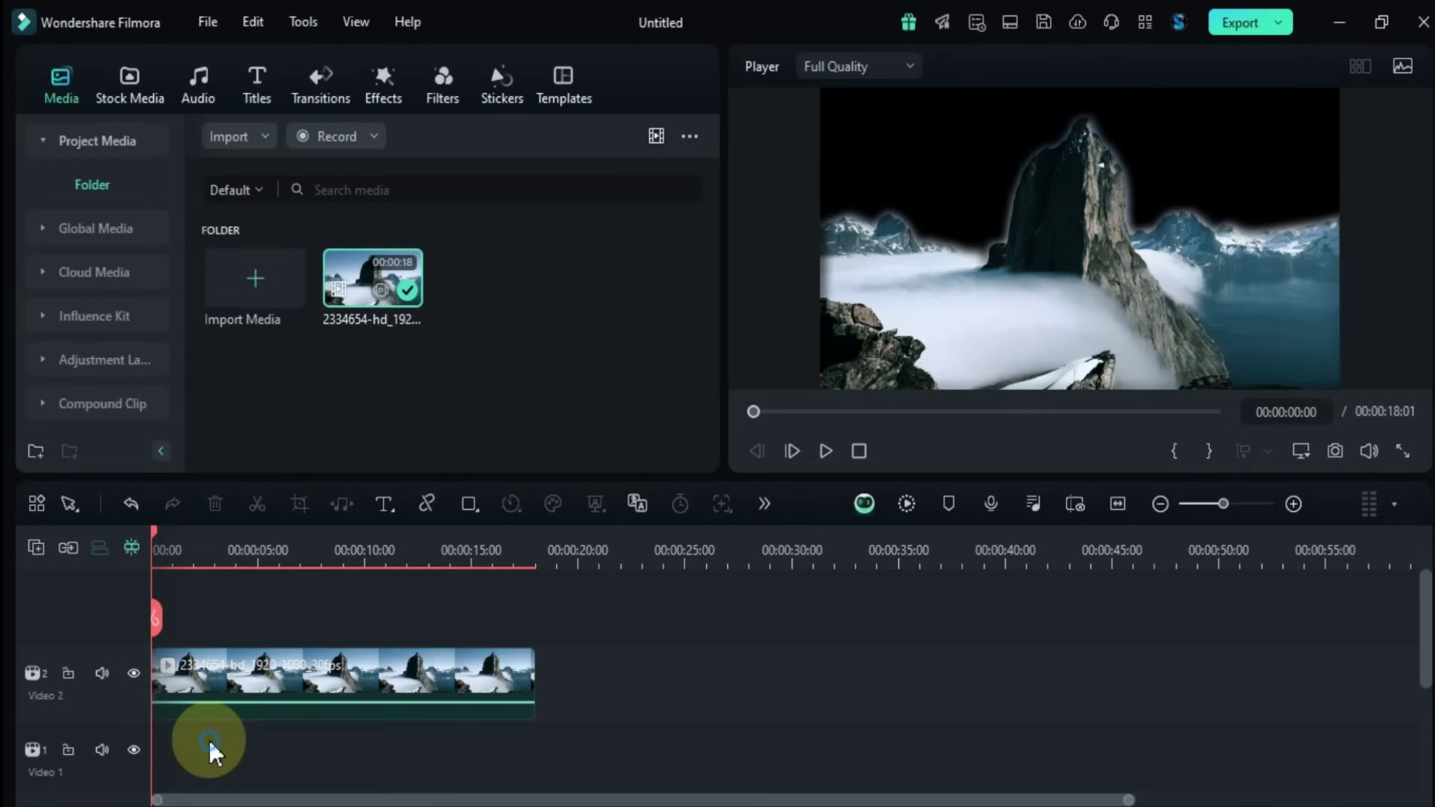
double_click(518, 351)
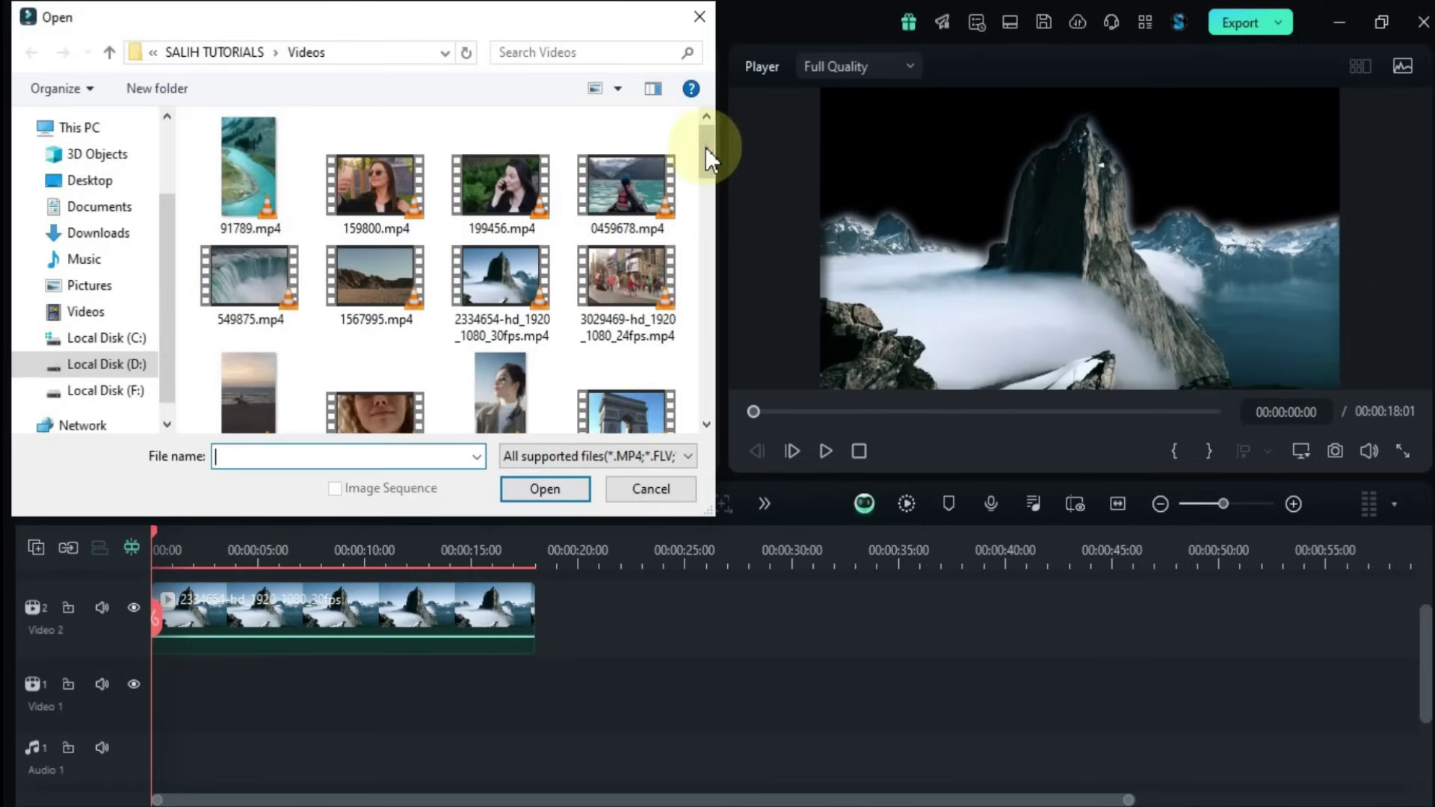
drag(706, 146, 675, 363)
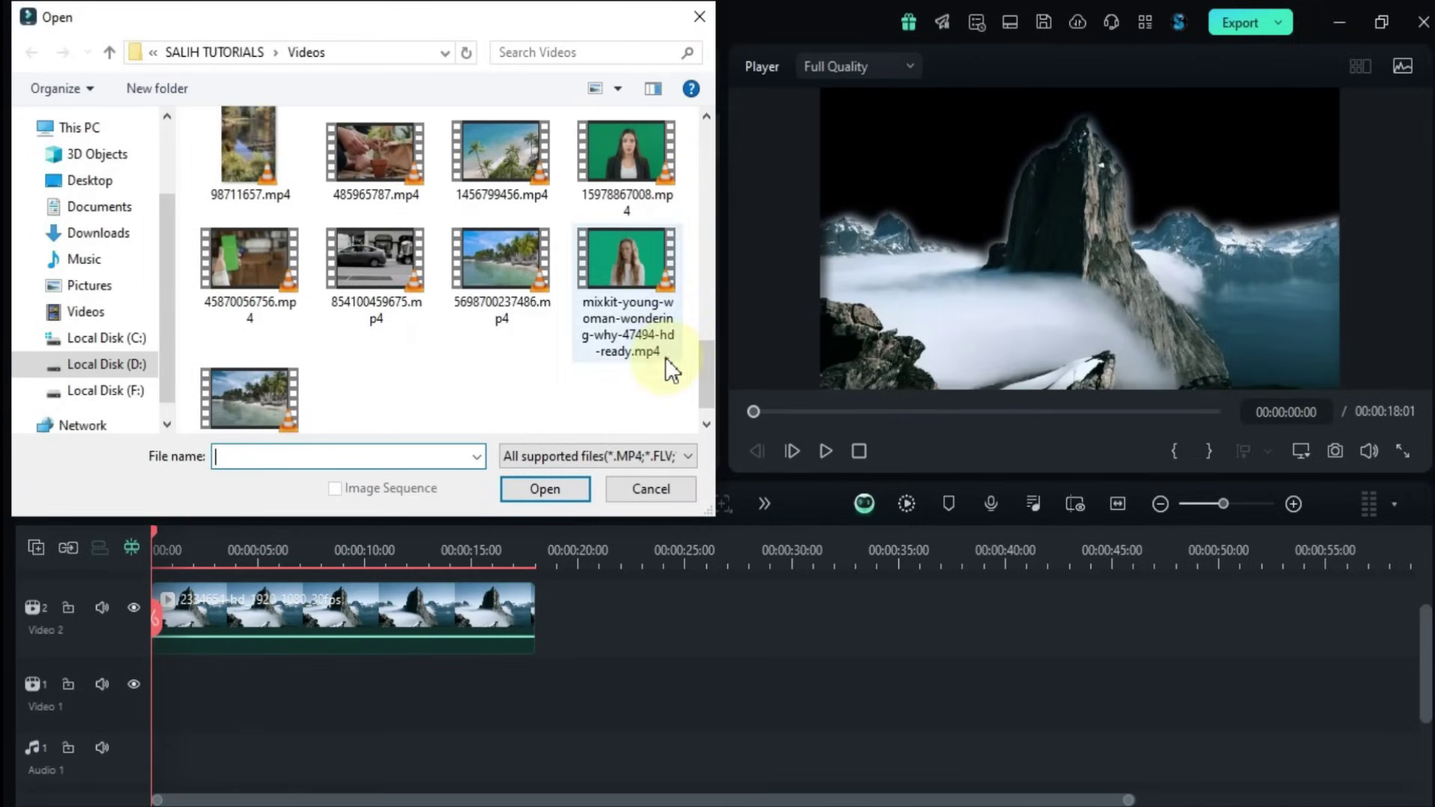
click(501, 263)
click(539, 483)
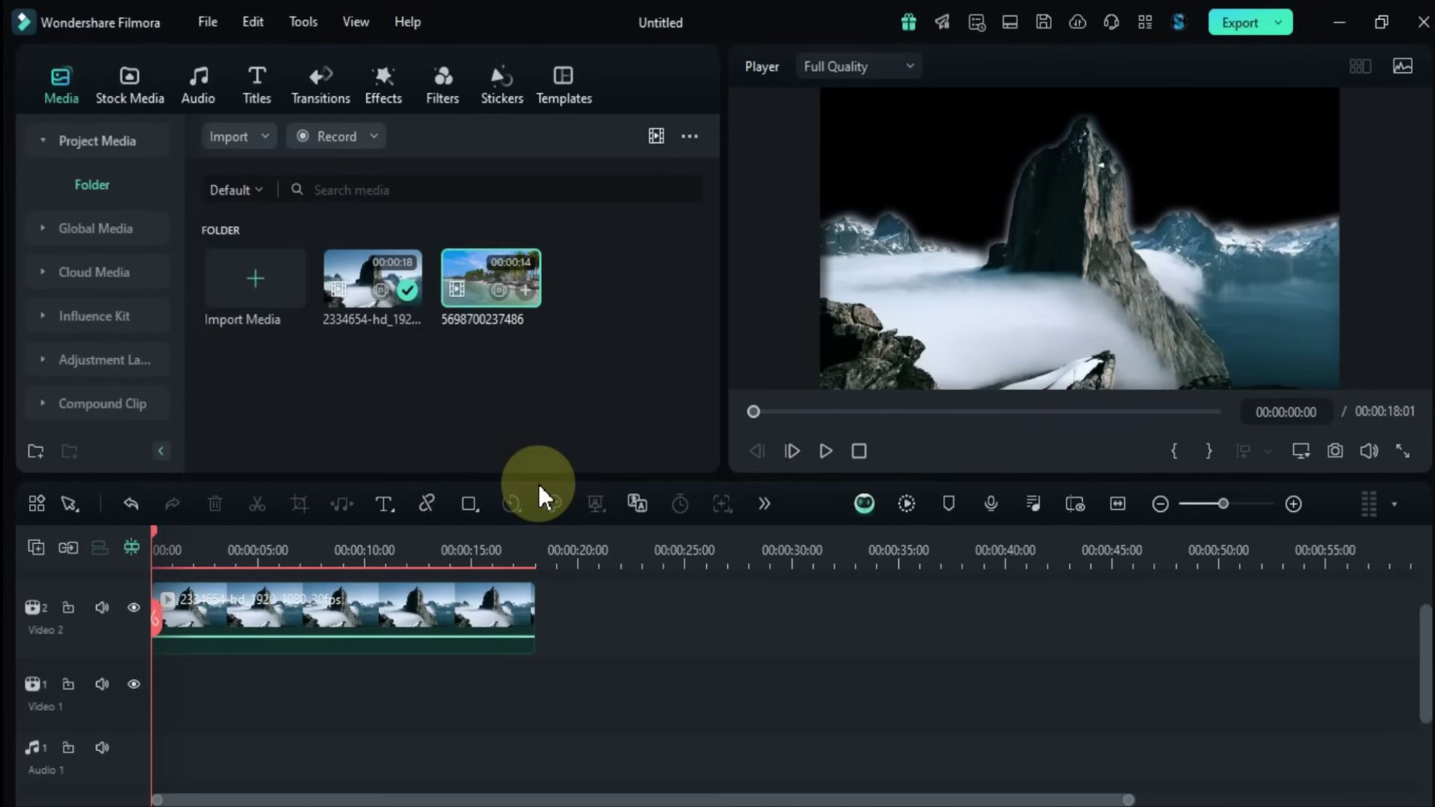
drag(487, 290, 136, 679)
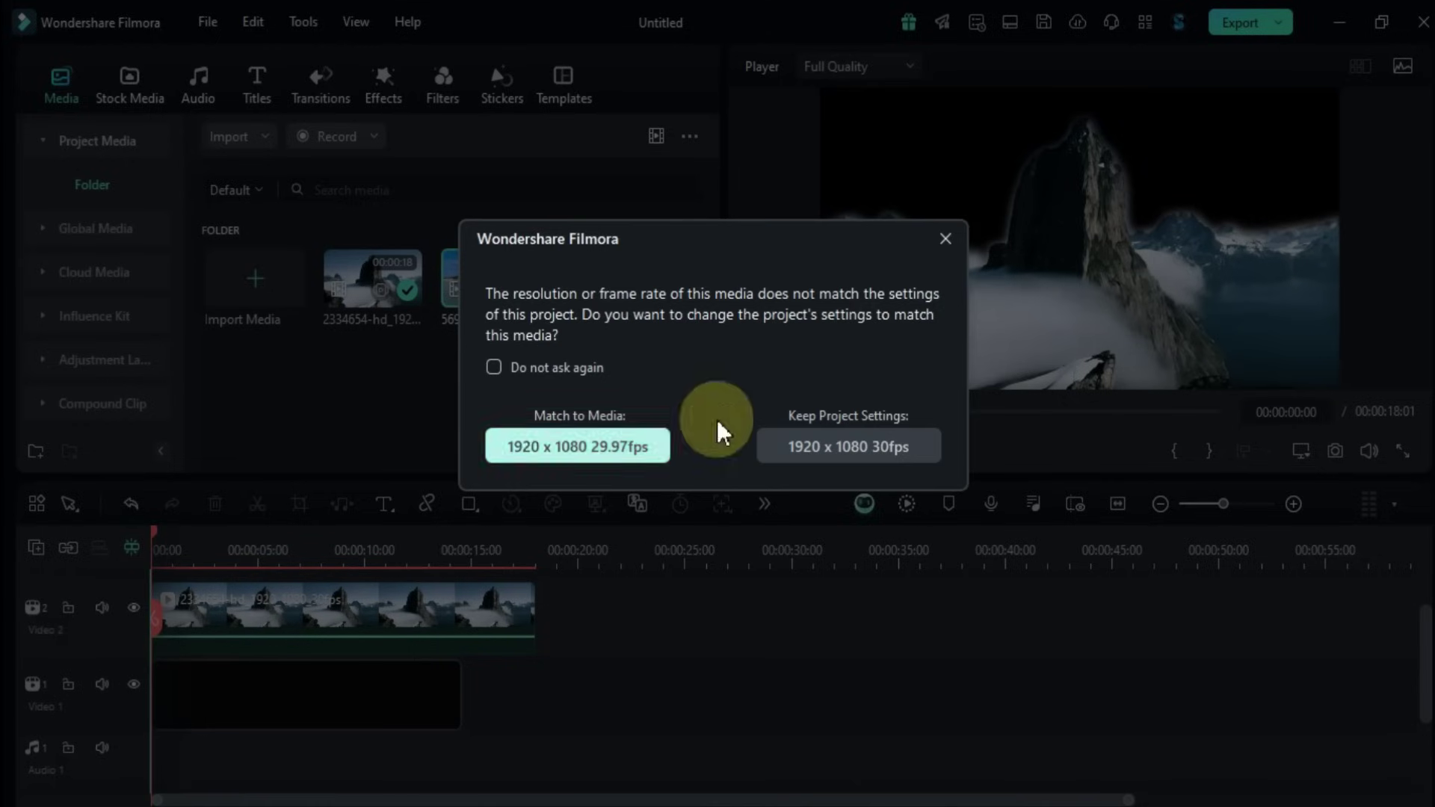
click(947, 238)
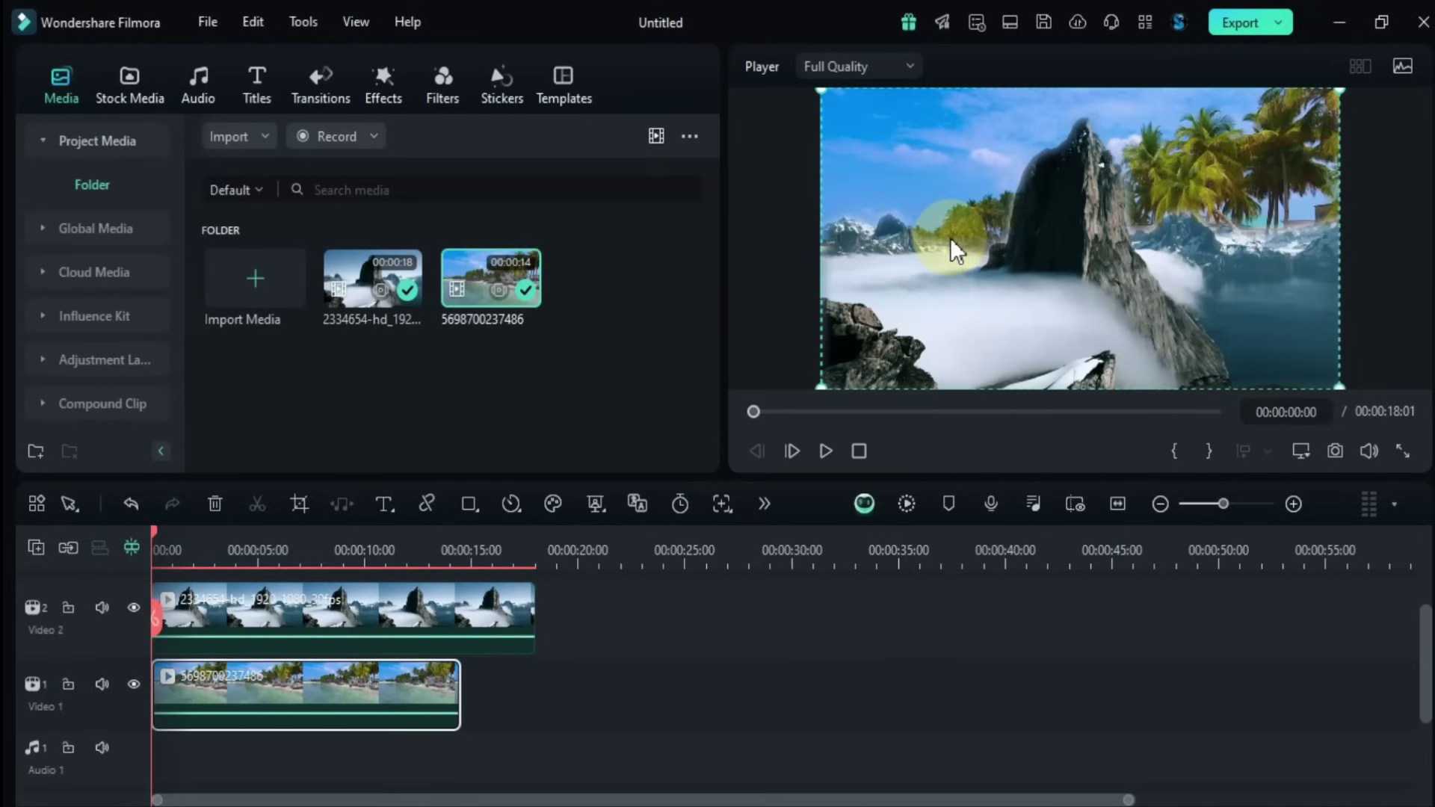
- Scale the beach clip to 119% in its Basic transform settings
double_click(240, 688)
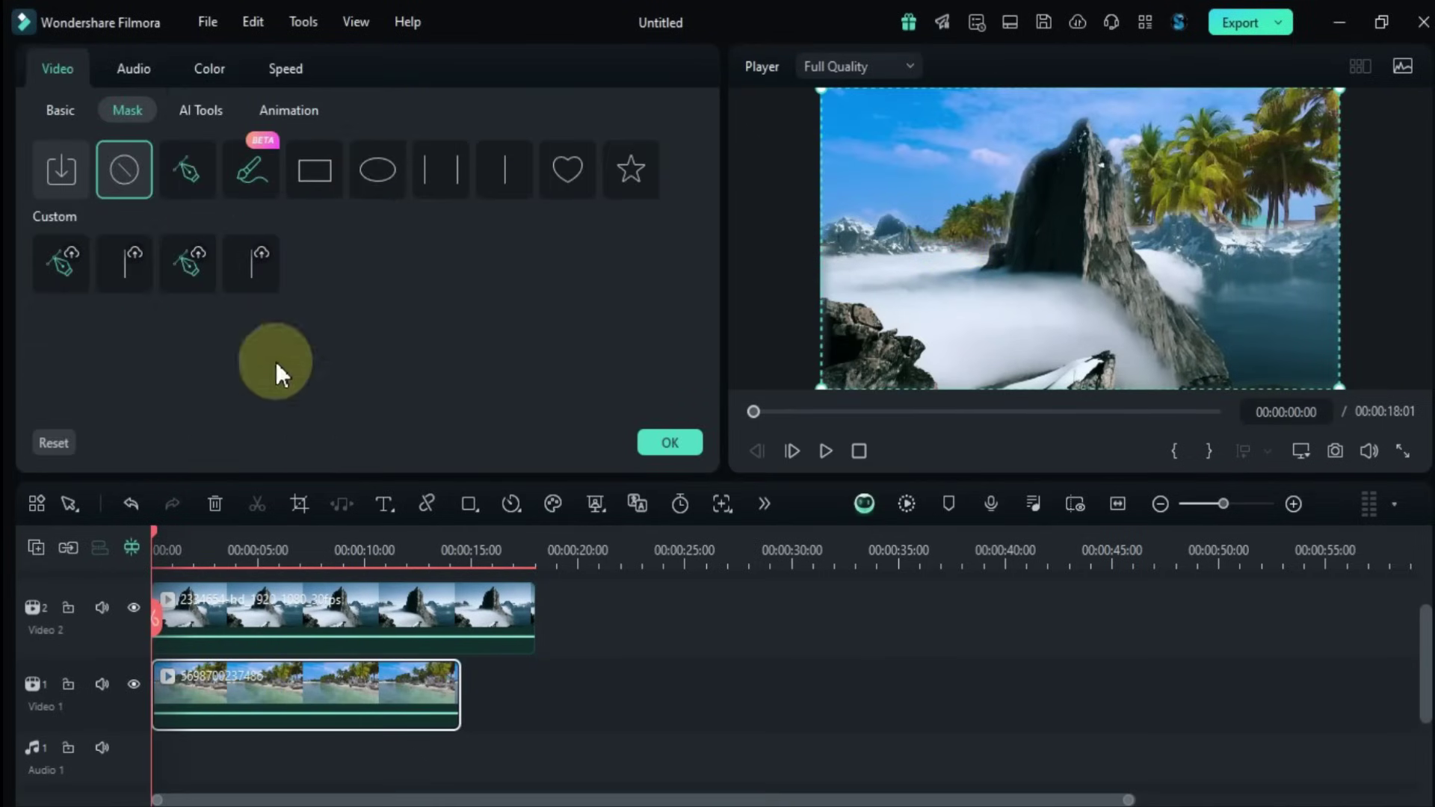
click(61, 112)
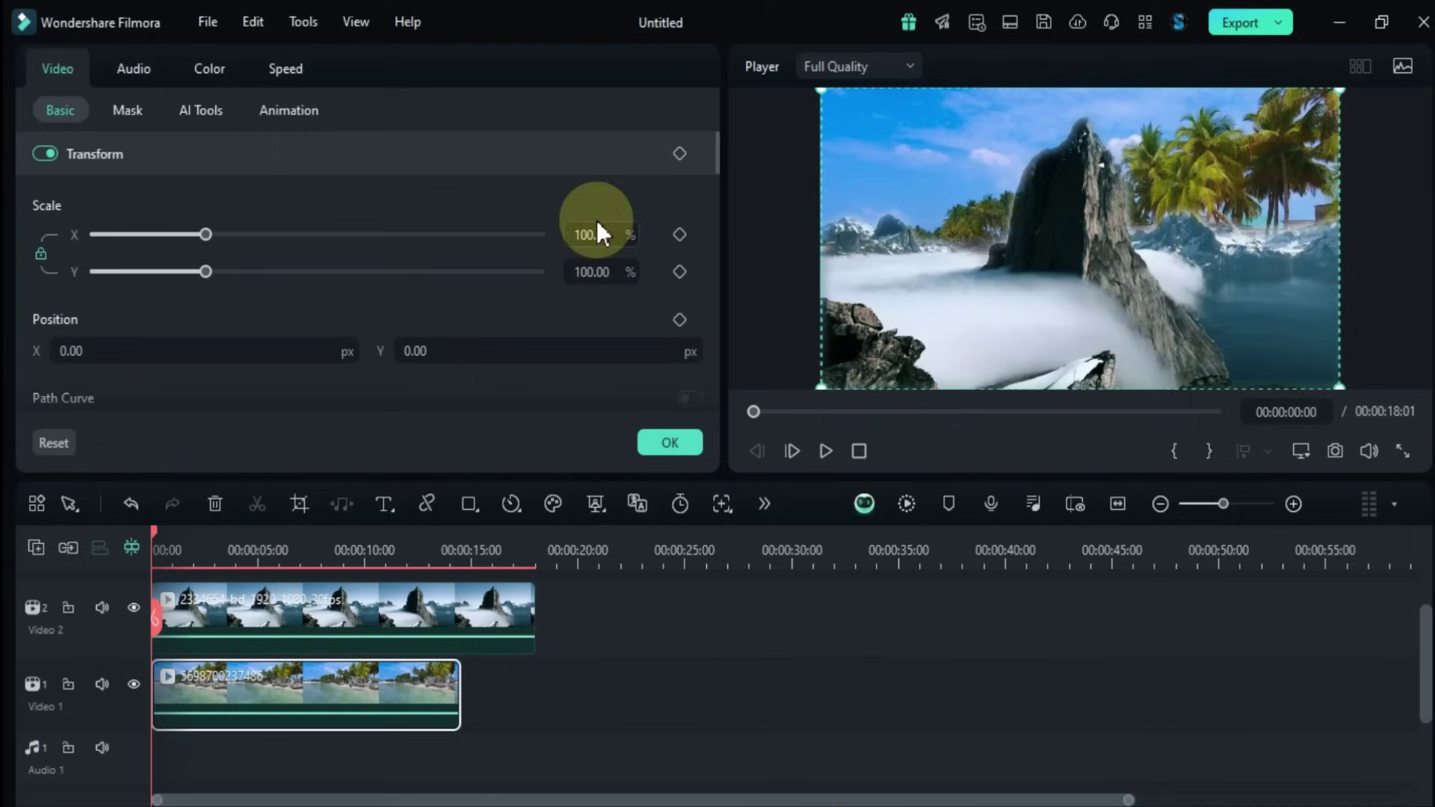
mouse_move(598, 225)
mouse_down()
mouse_move(609, 234)
mouse_move(585, 234)
mouse_move(600, 234)
mouse_up()
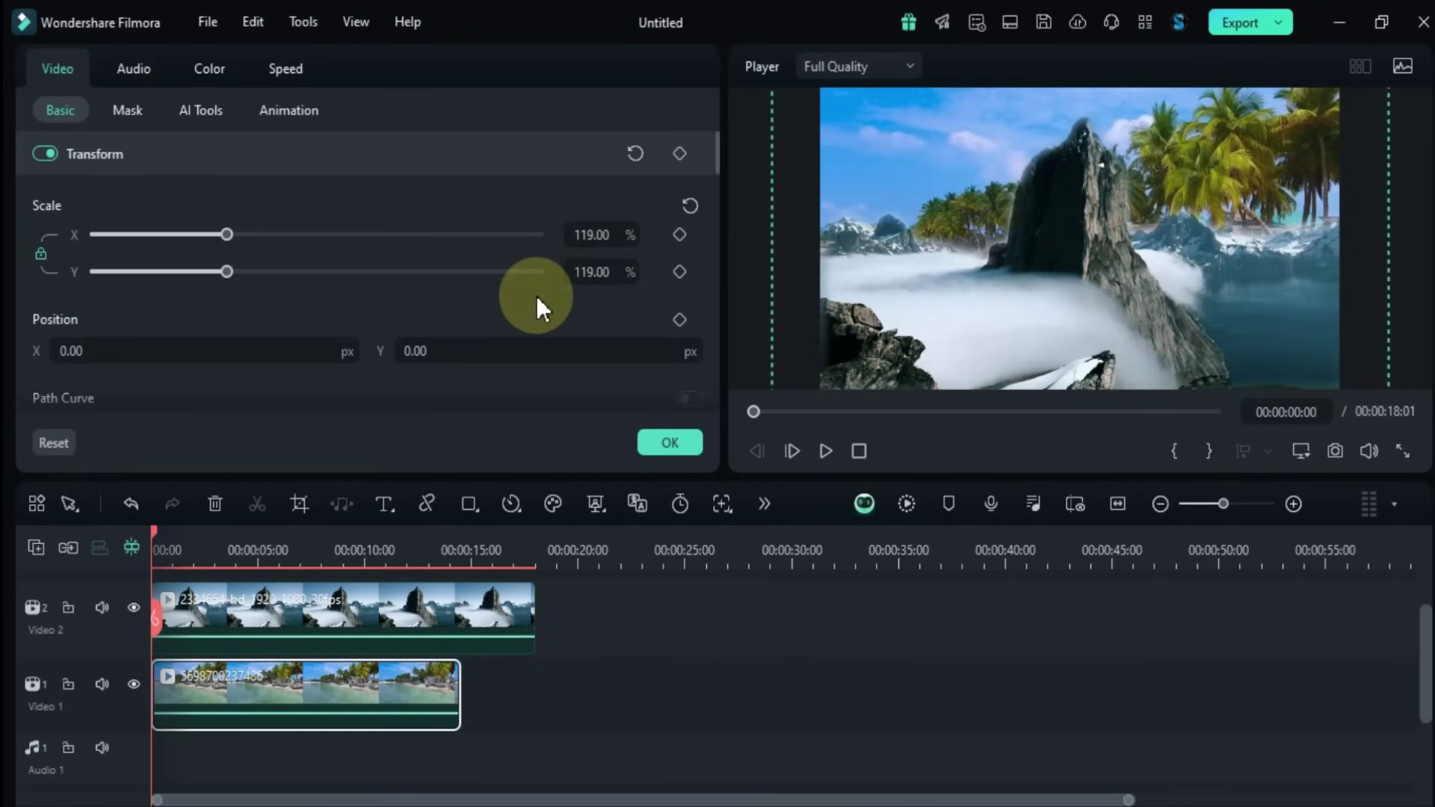
scroll(536, 294, down, 4)
- Flip the beach clip horizontally and rotate it to -9°
click(150, 361)
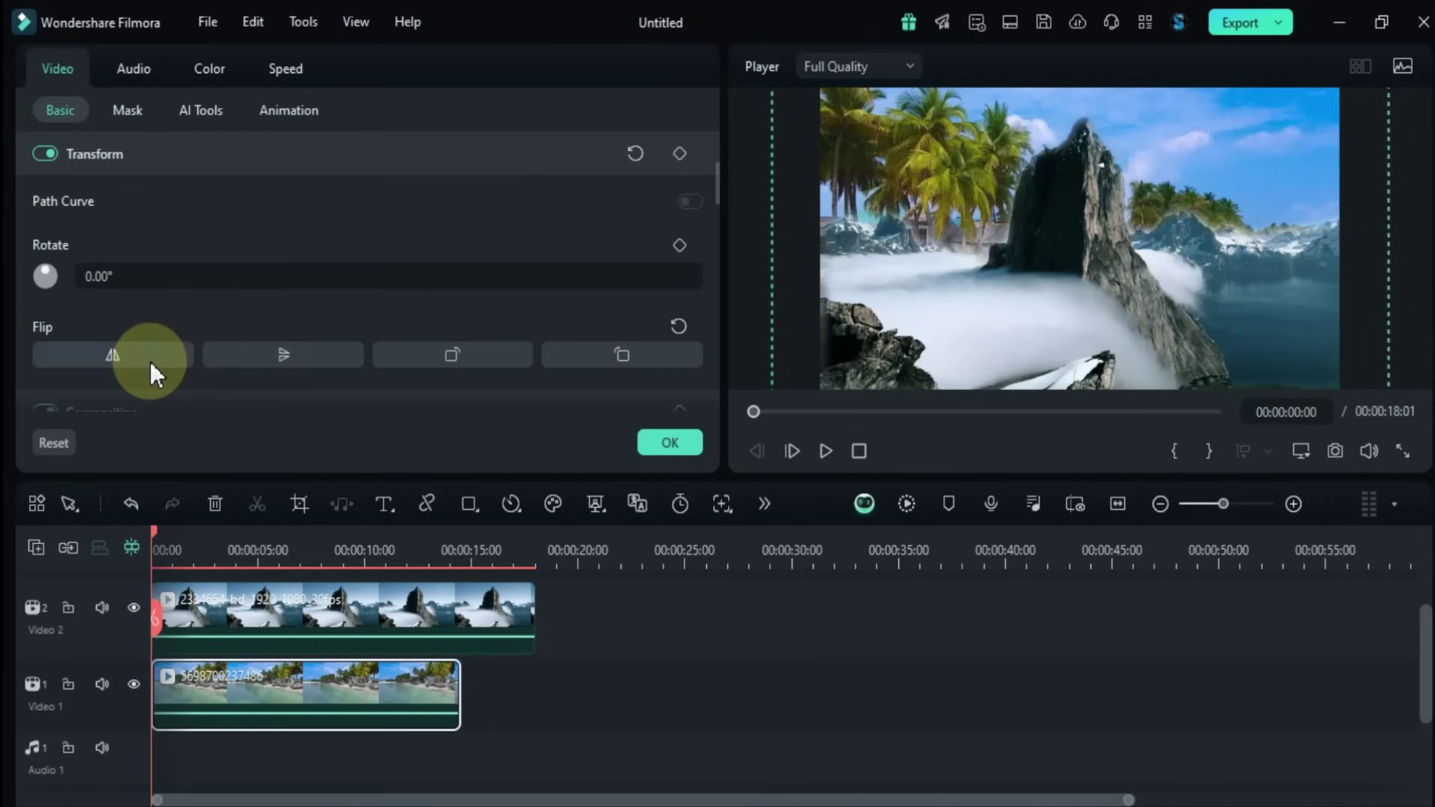
click(149, 361)
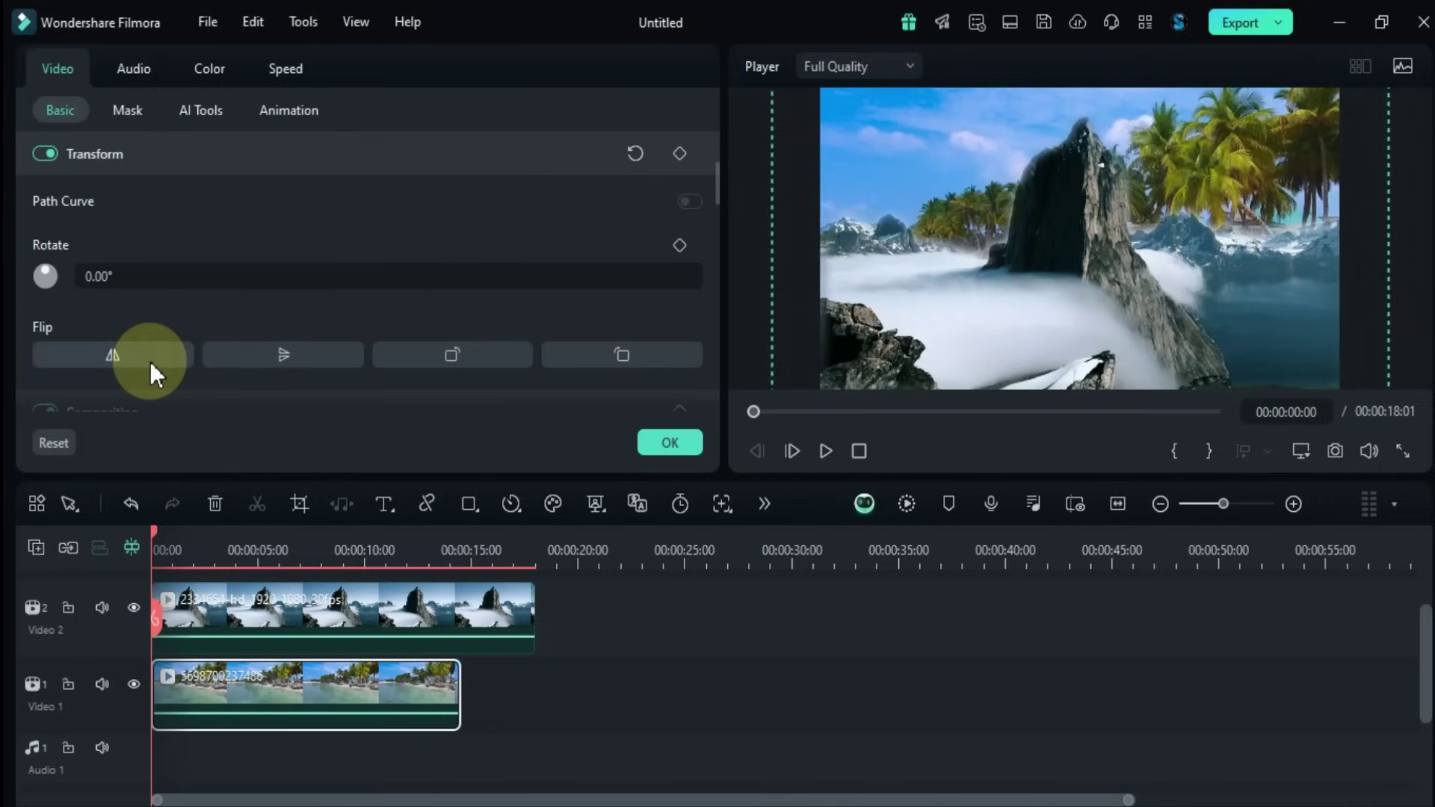
click(149, 361)
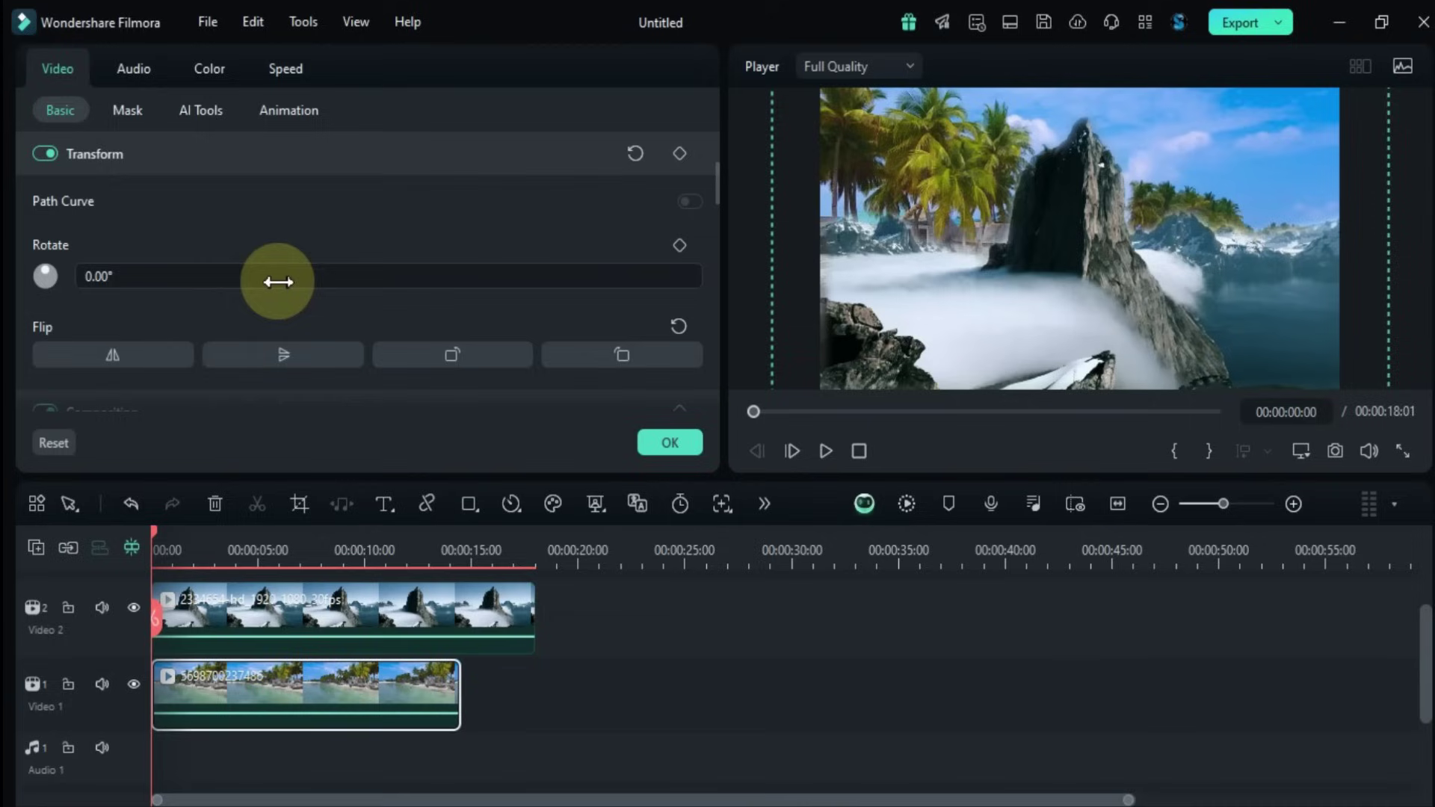
drag(278, 281, 281, 281)
- Set the beach clip's Position Y to 109
scroll(382, 247, up, 3)
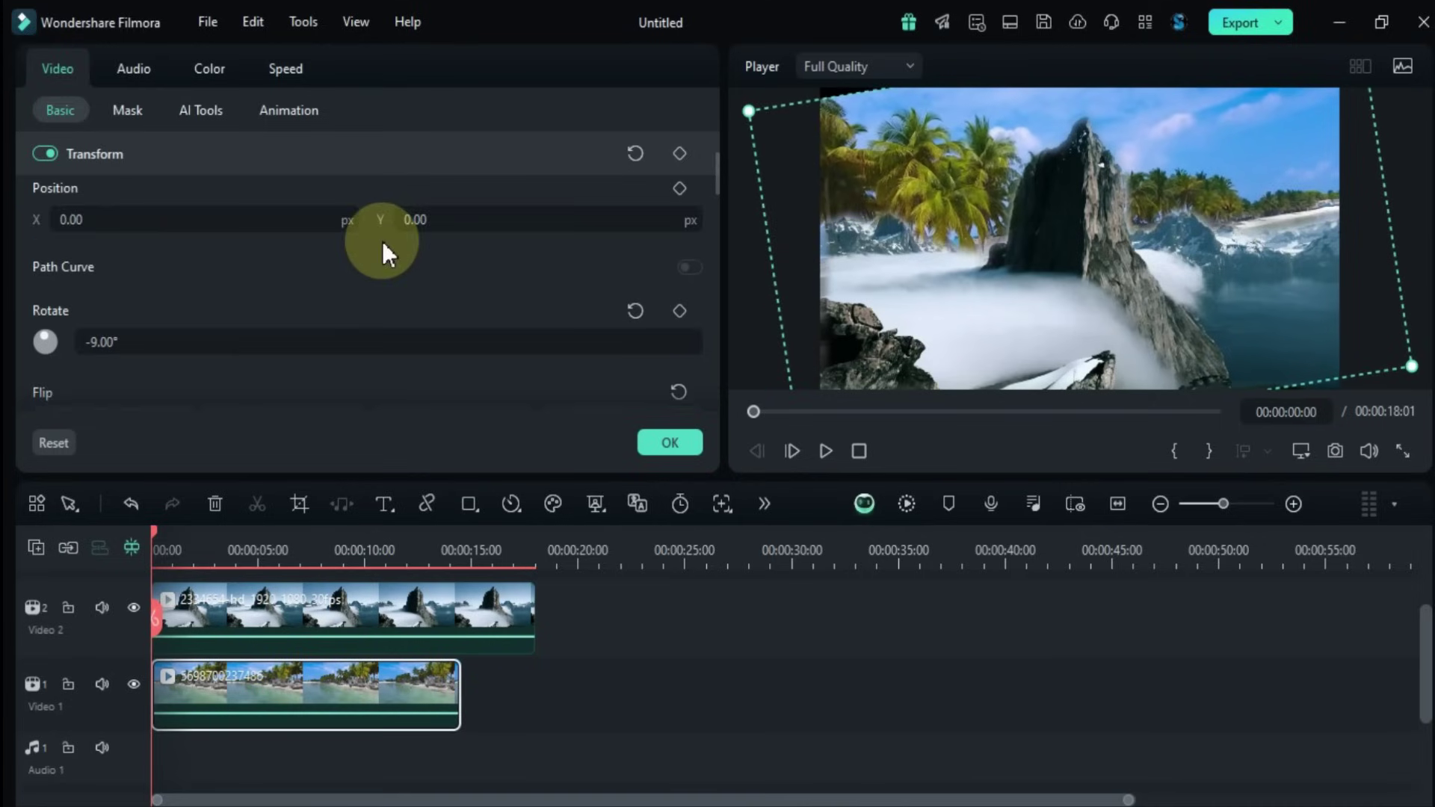
drag(497, 288, 493, 284)
scroll(477, 262, up, 1)
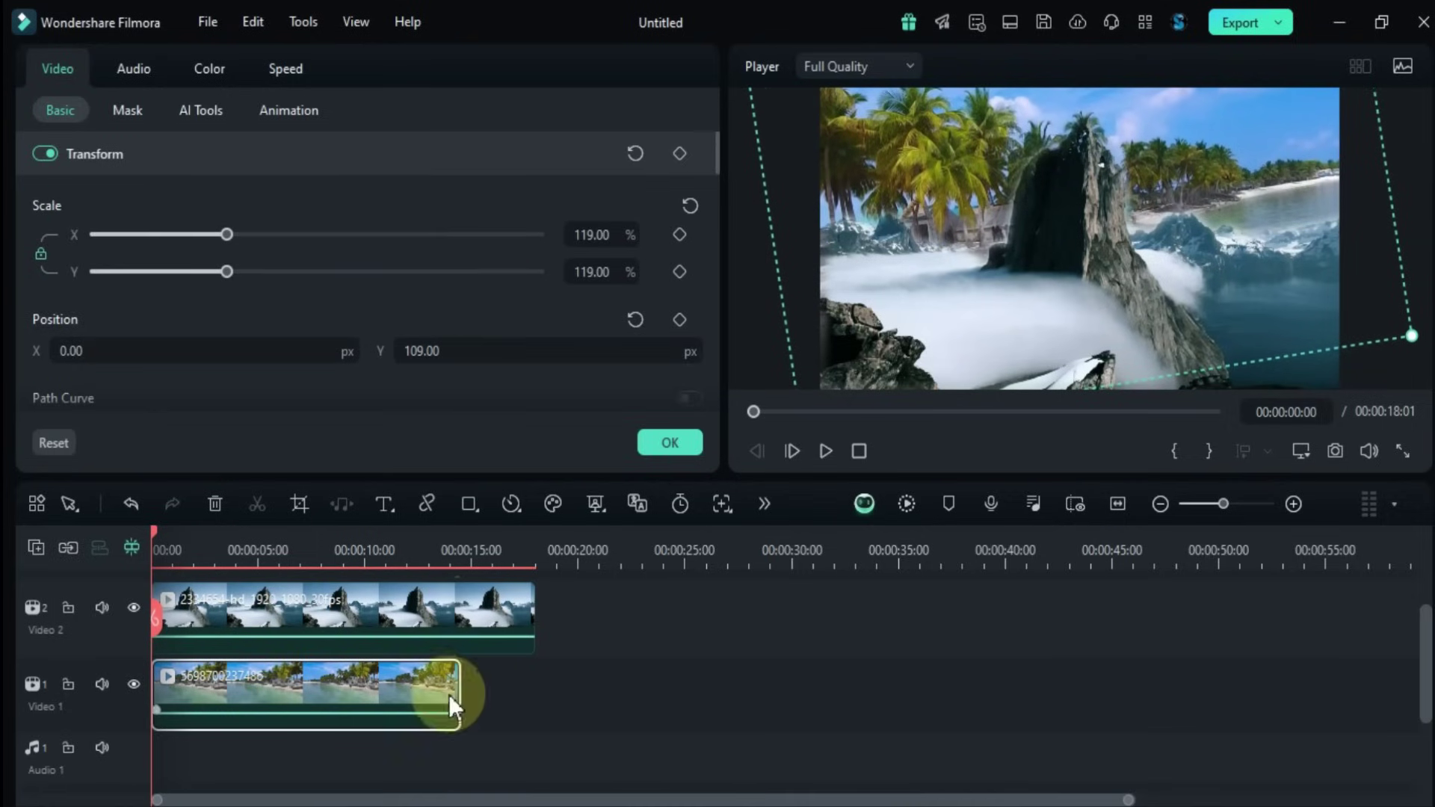
- Deselect the beach clip on the timeline so its properties close and the media library returns
click(485, 703)
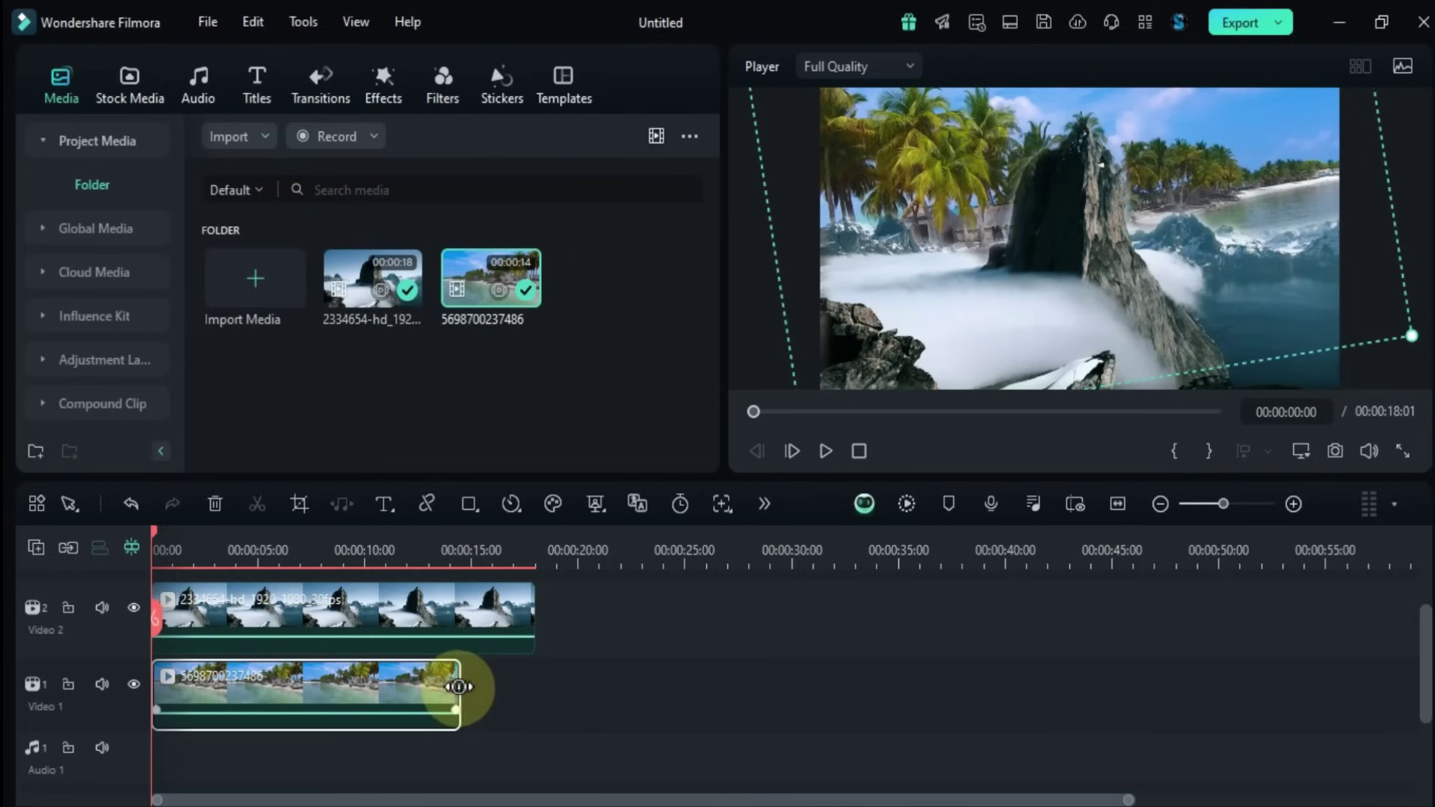